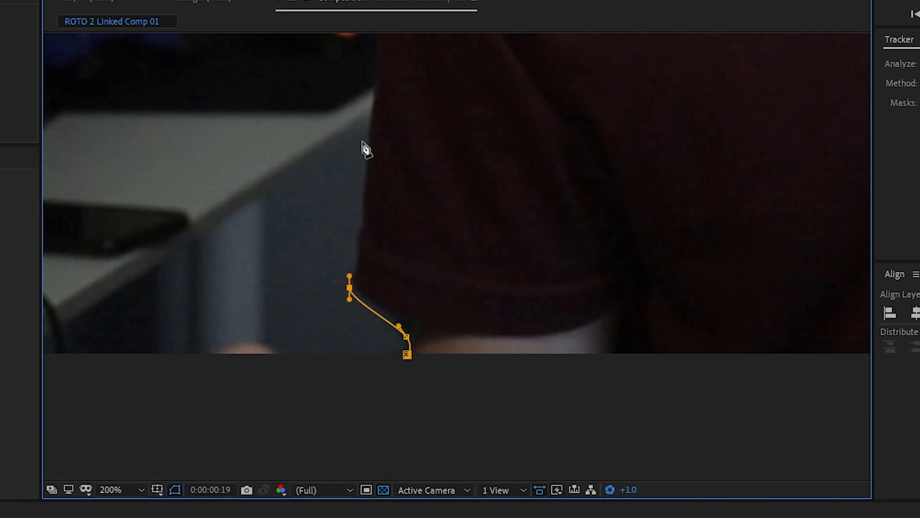
# Step: Continue the Pen tool mask path along the top of the shoulder towards the shirt collar
pyautogui.scroll(10, 720, 162)
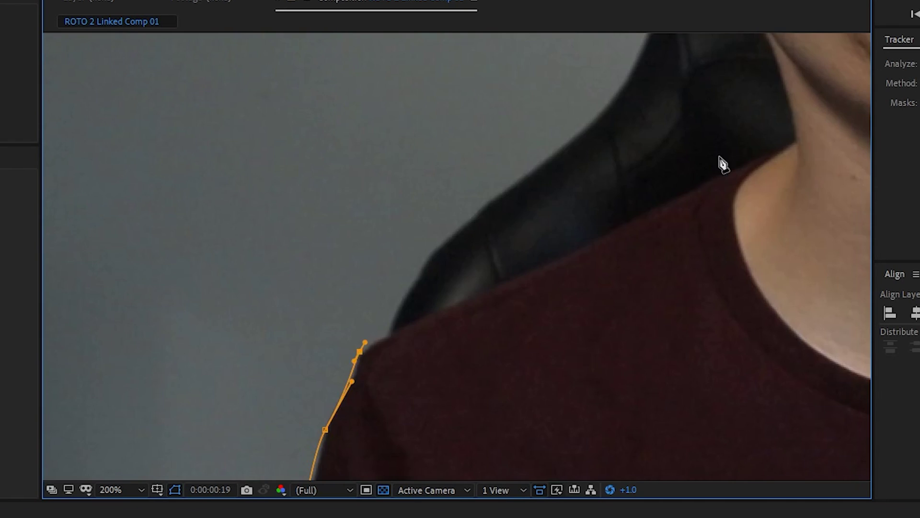
pyautogui.click(381, 292)
pyautogui.moveTo(518, 202); pyautogui.dragTo(537, 195)
pyautogui.click(629, 209)
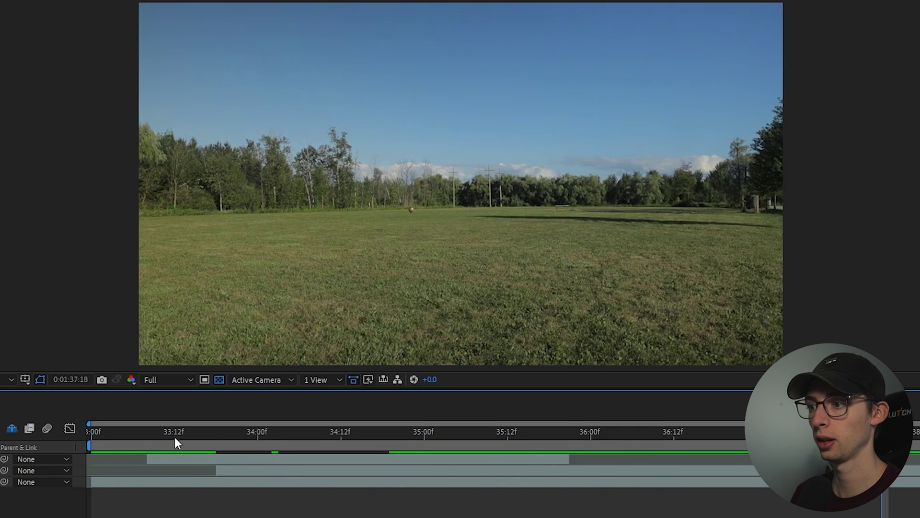
# Step: Play and scrub the stacked field clips from about 1:33:10 to 1:35:06 to examine how they overlap
pyautogui.click(203, 450)
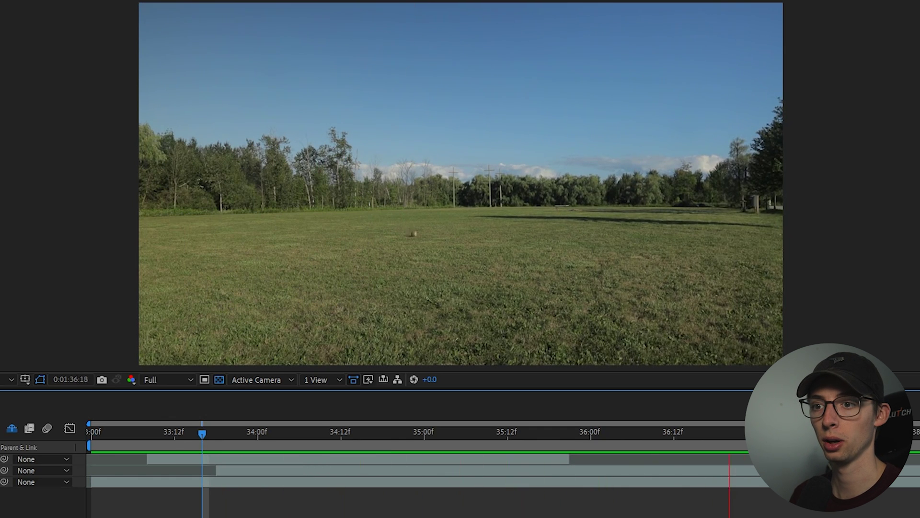
pyautogui.moveTo(145, 440); pyautogui.dragTo(157, 438)
pyautogui.press('space')
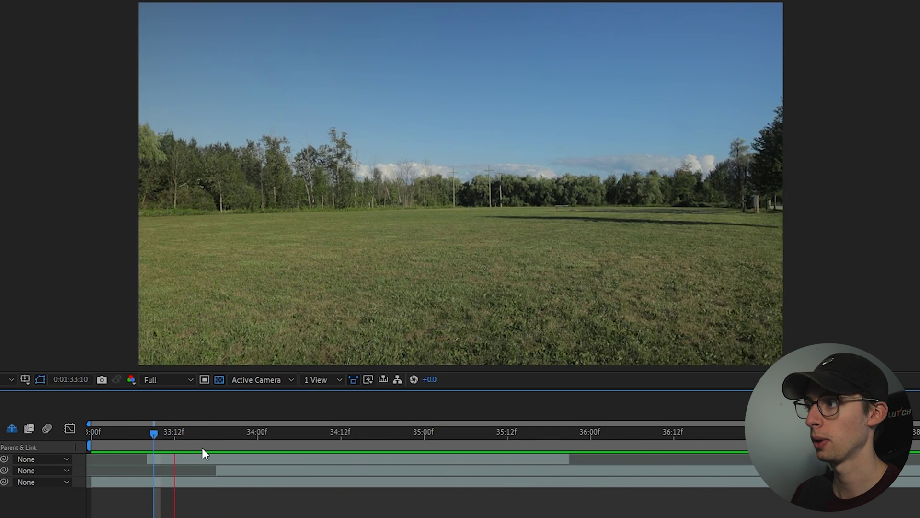
pyautogui.moveTo(202, 449); pyautogui.dragTo(462, 445)
pyautogui.click(287, 459)
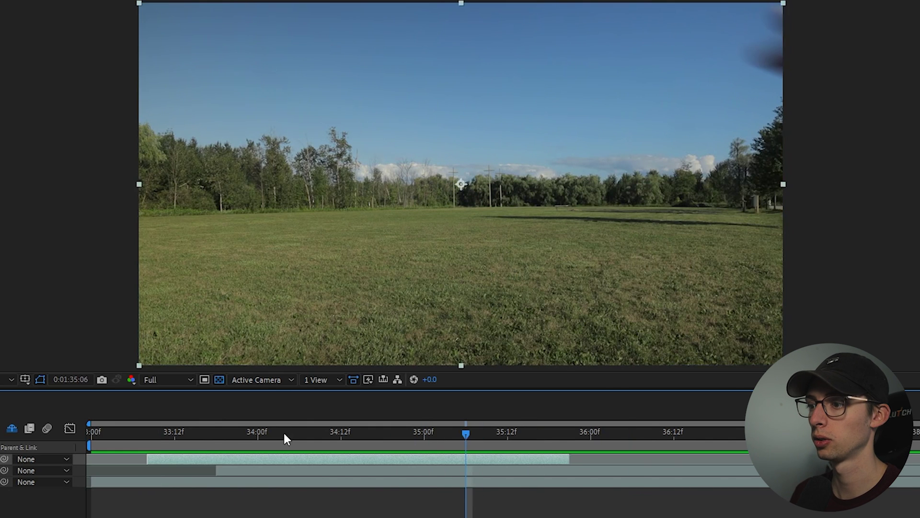
pyautogui.click(210, 435)
pyautogui.moveTo(211, 437); pyautogui.dragTo(375, 461)
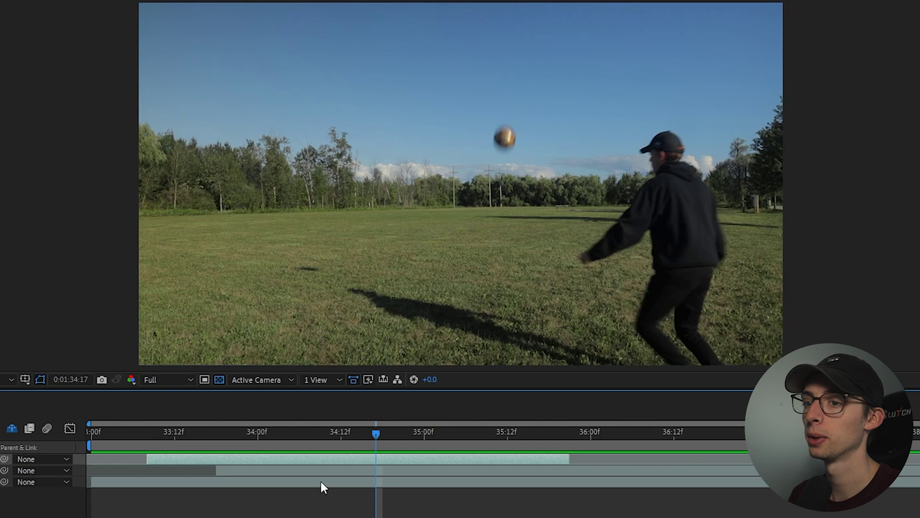
# Step: Scrub through the soccer clip from about 1:34:16 to 1:37:23 to examine the ball and the person's movement
pyautogui.press('F2')
pyautogui.hotkey('ctrl', 'z')
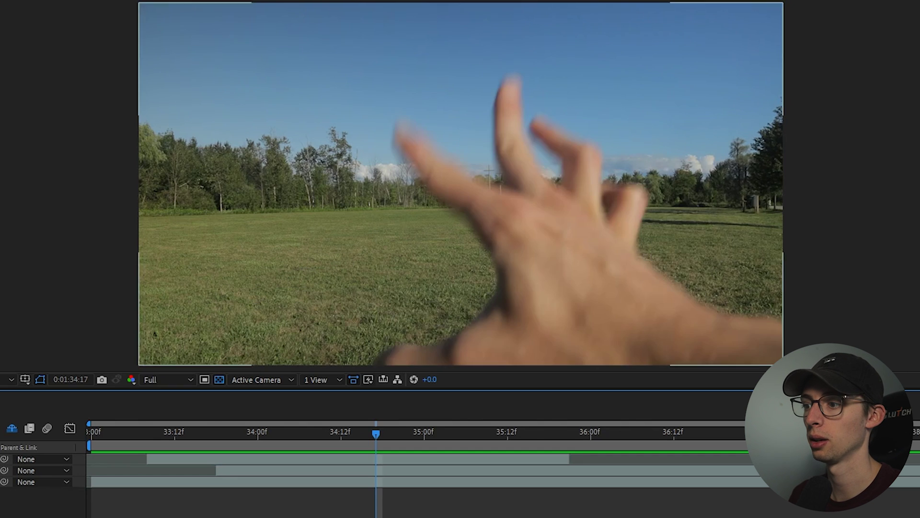
pyautogui.moveTo(249, 436); pyautogui.dragTo(368, 436)
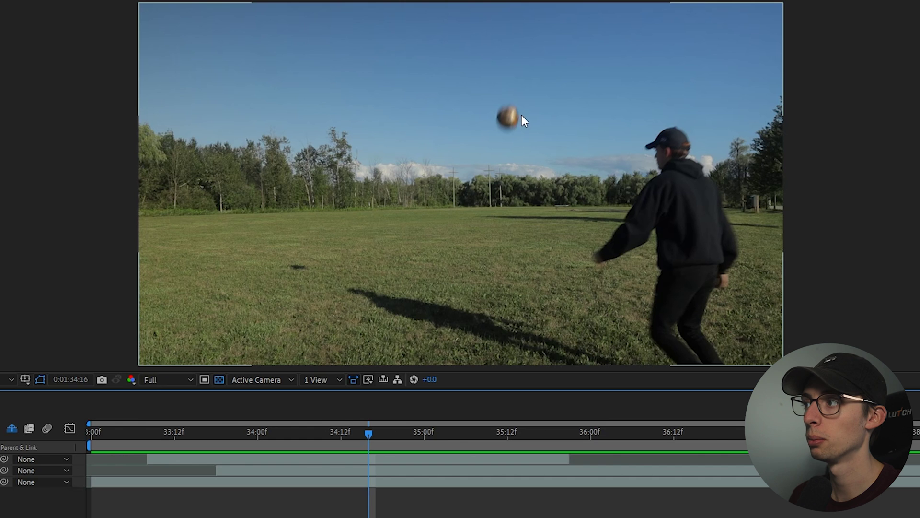
pyautogui.moveTo(372, 427); pyautogui.dragTo(626, 412)
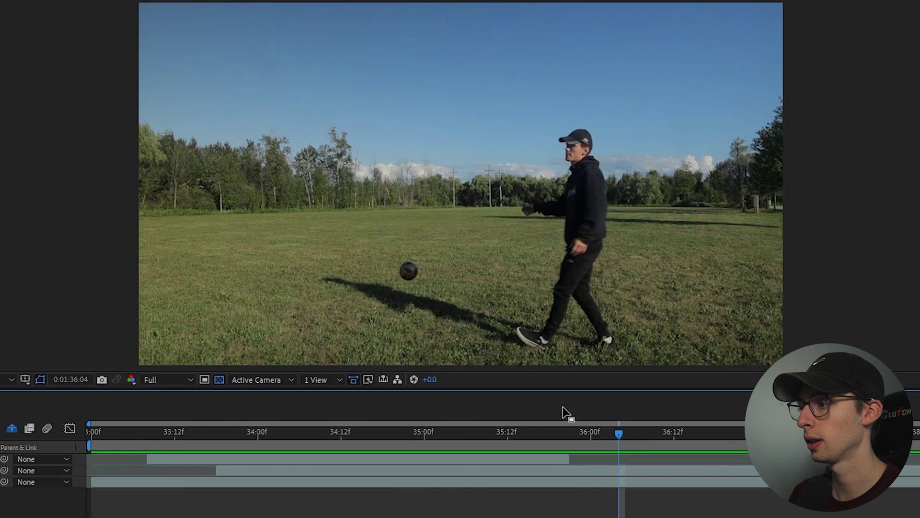
pyautogui.moveTo(614, 437); pyautogui.dragTo(916, 434)
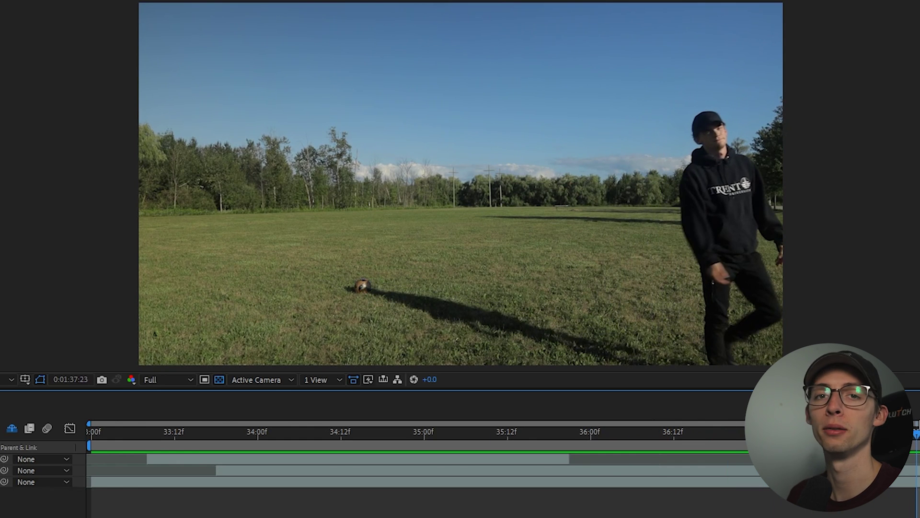
# Step: Scrub through the hand clip's finger flick and park the playhead at 0:01:34:08
pyautogui.click(210, 433)
pyautogui.click(153, 458)
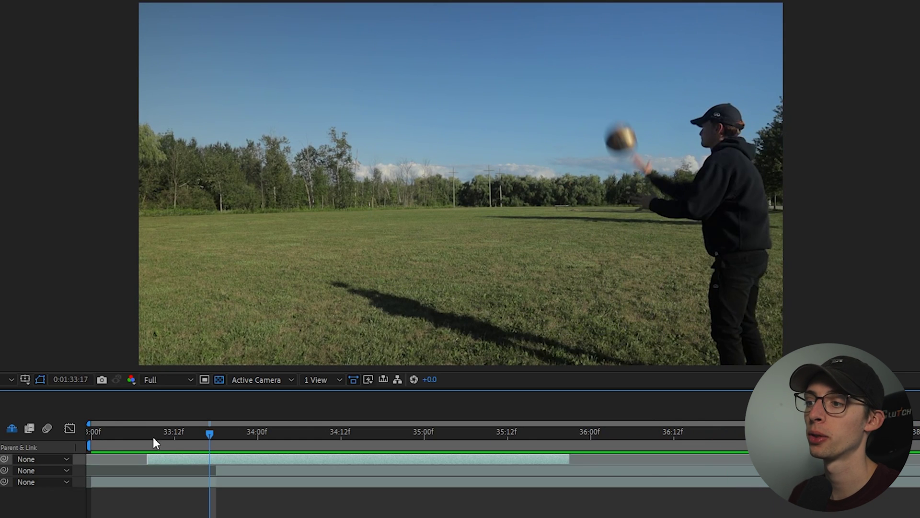
pyautogui.moveTo(170, 437); pyautogui.dragTo(327, 432)
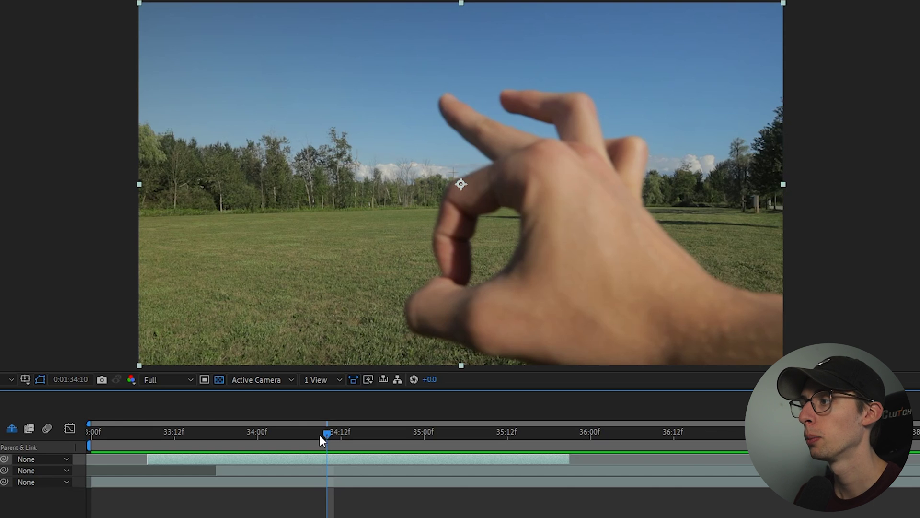
pyautogui.moveTo(321, 438); pyautogui.dragTo(362, 434)
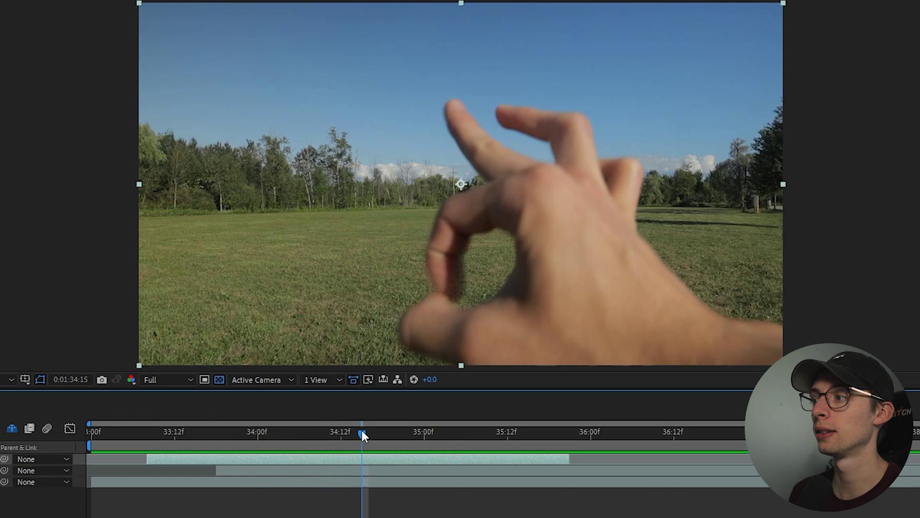
pyautogui.moveTo(361, 442); pyautogui.dragTo(393, 433)
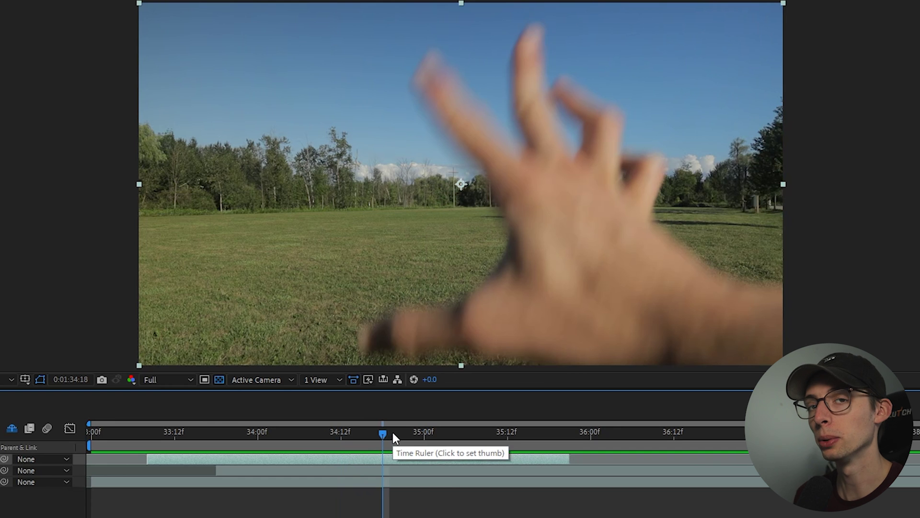
pyautogui.moveTo(392, 433); pyautogui.dragTo(322, 441)
pyautogui.press('F2')
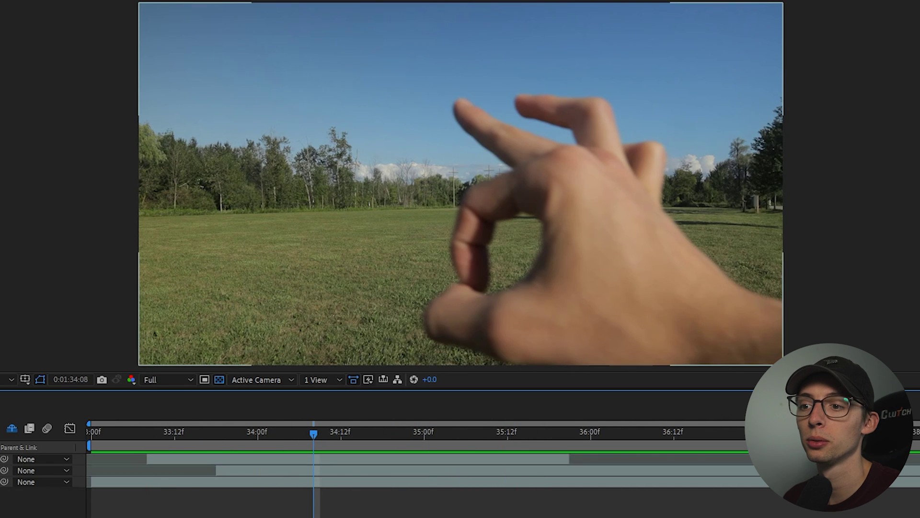
pyautogui.click(384, 470)
pyautogui.hotkey('ctrl', 'Up')
pyautogui.press('F2')
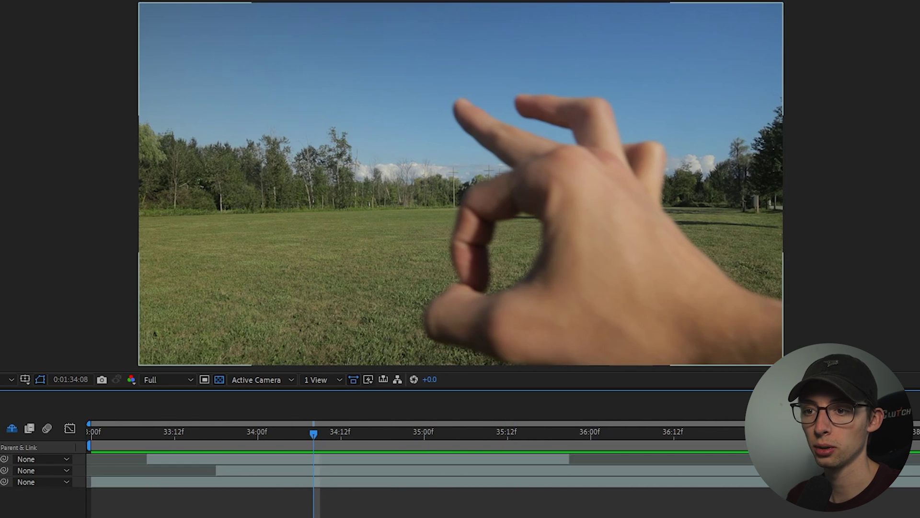
pyautogui.click(357, 458)
pyautogui.press('F2')
pyautogui.hotkey('ctrl', 'Up')
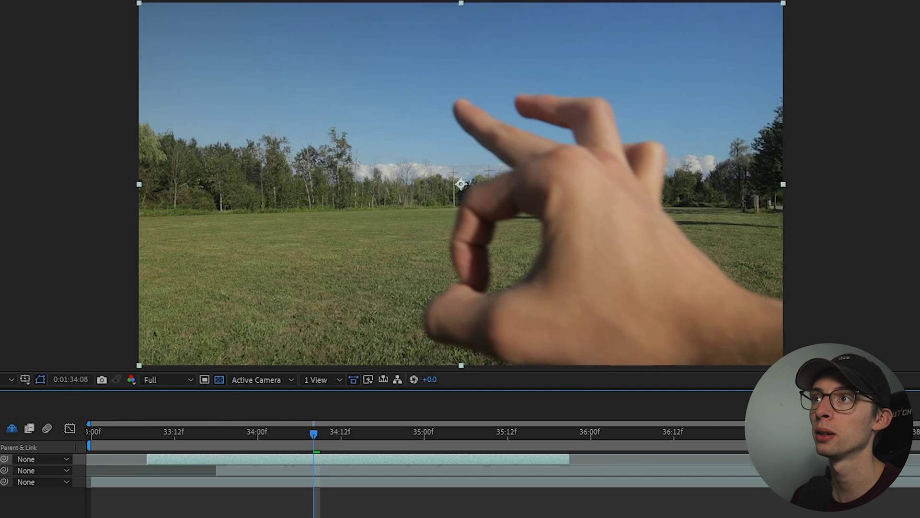
pyautogui.press('F2')
# Step: Open the top hand clip in the Layer viewer with the Roto Brush tool, show its effect settings, and mark the hand as foreground
pyautogui.click(106, 394)
pyautogui.click(184, 27)
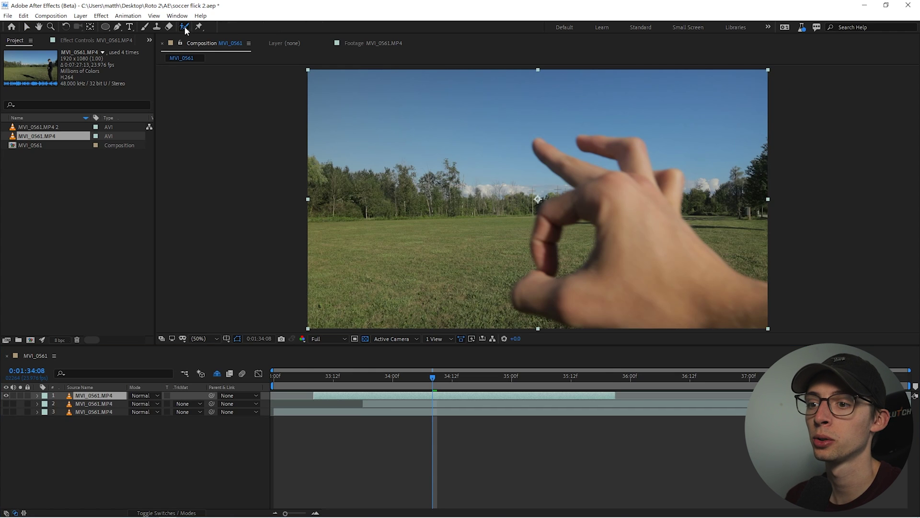
pyautogui.doubleClick(93, 395)
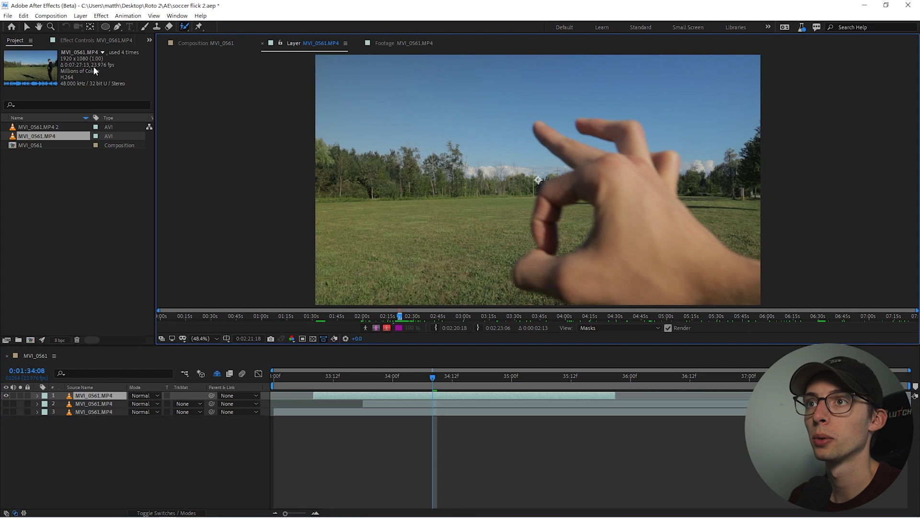
pyautogui.click(87, 43)
pyautogui.click(111, 399)
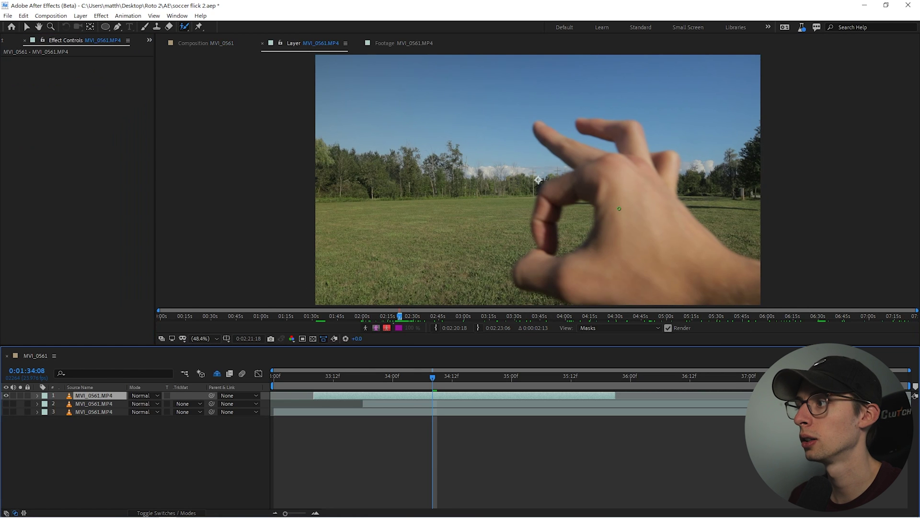
pyautogui.click(652, 247)
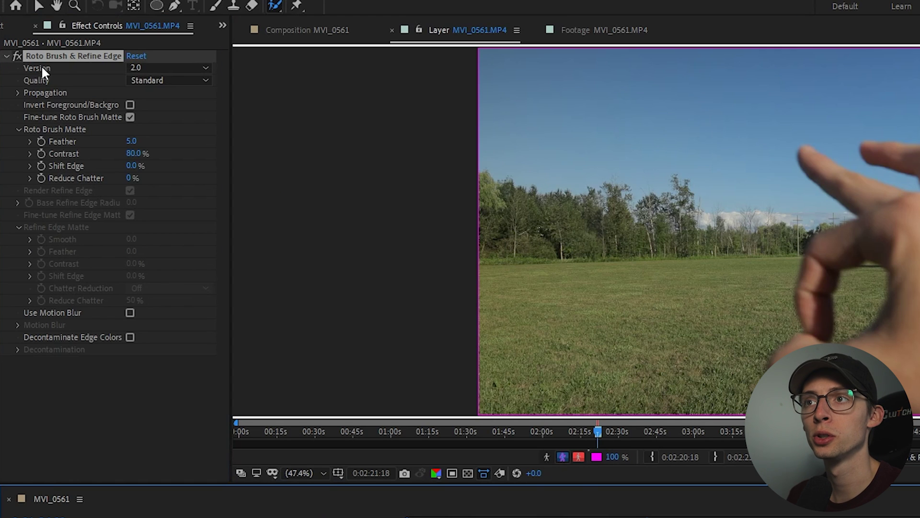
# Step: Keep the Roto Brush version at 2.0 and set its quality to Best
pyautogui.click(107, 68)
pyautogui.click(162, 98)
pyautogui.click(168, 67)
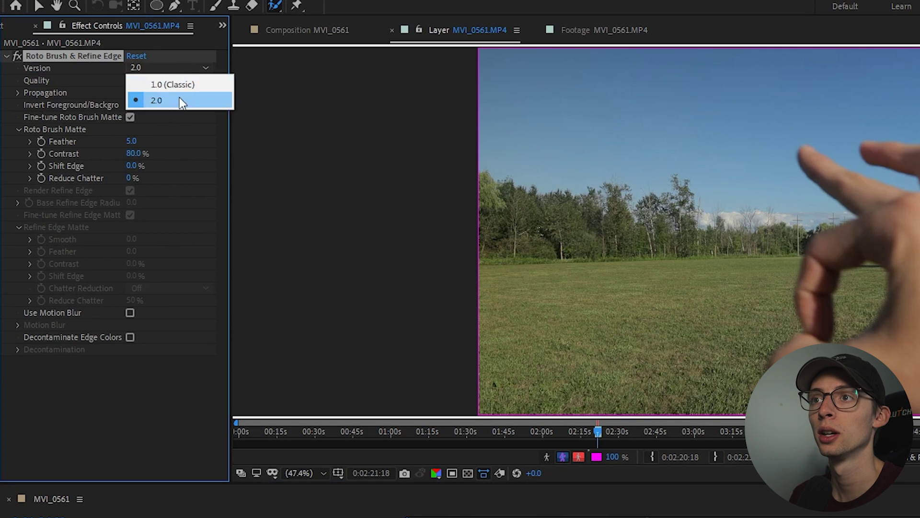
pyautogui.click(166, 101)
pyautogui.click(189, 78)
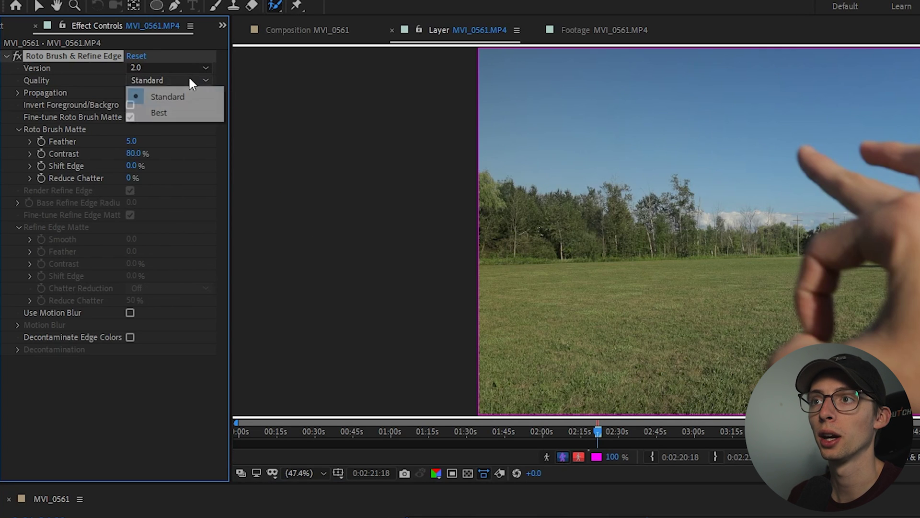
pyautogui.click(178, 111)
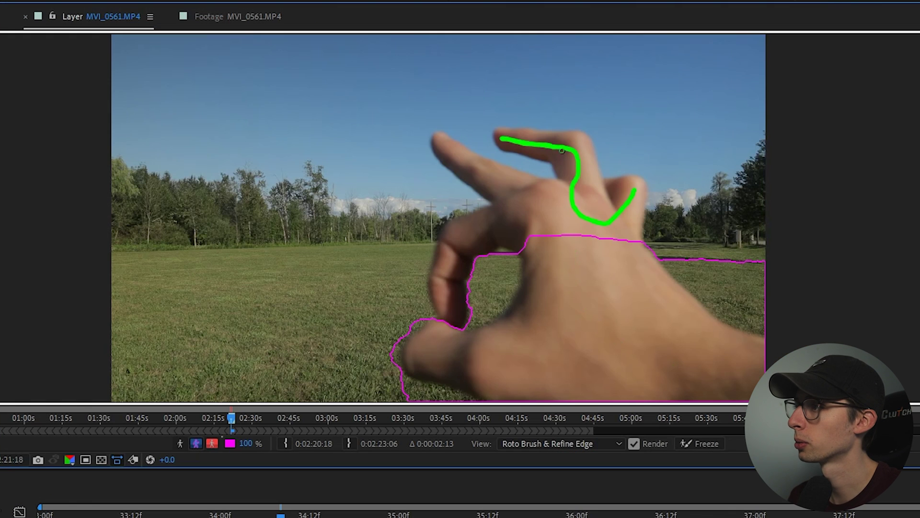
# Step: Paint the fingers and thumb as Roto Brush foreground, and subtract the background between the raised fingers and above the wrist
pyautogui.moveTo(556, 148)
pyautogui.mouseDown()
pyautogui.moveTo(577, 201)
pyautogui.moveTo(513, 209)
pyautogui.moveTo(443, 150)
pyautogui.moveTo(502, 179)
pyautogui.moveTo(505, 218)
pyautogui.moveTo(449, 249)
pyautogui.moveTo(448, 288)
pyautogui.mouseUp()
pyautogui.moveTo(489, 379)
pyautogui.mouseDown()
pyautogui.moveTo(438, 360)
pyautogui.moveTo(436, 346)
pyautogui.mouseUp()
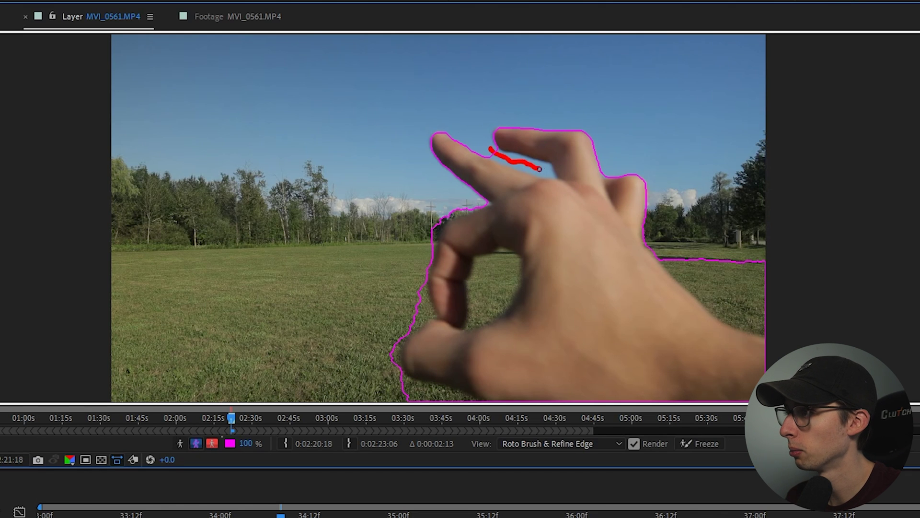
pyautogui.moveTo(678, 254); pyautogui.dragTo(722, 276)
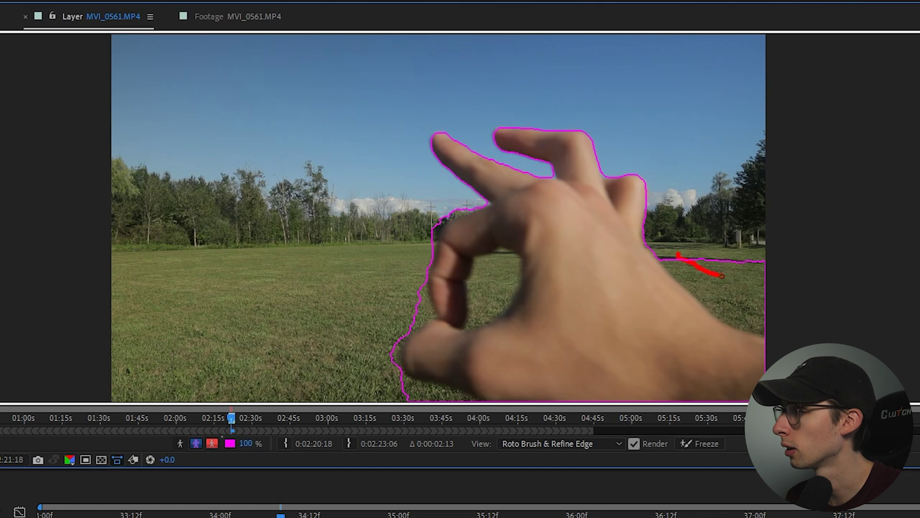
pyautogui.moveTo(746, 317); pyautogui.dragTo(693, 263)
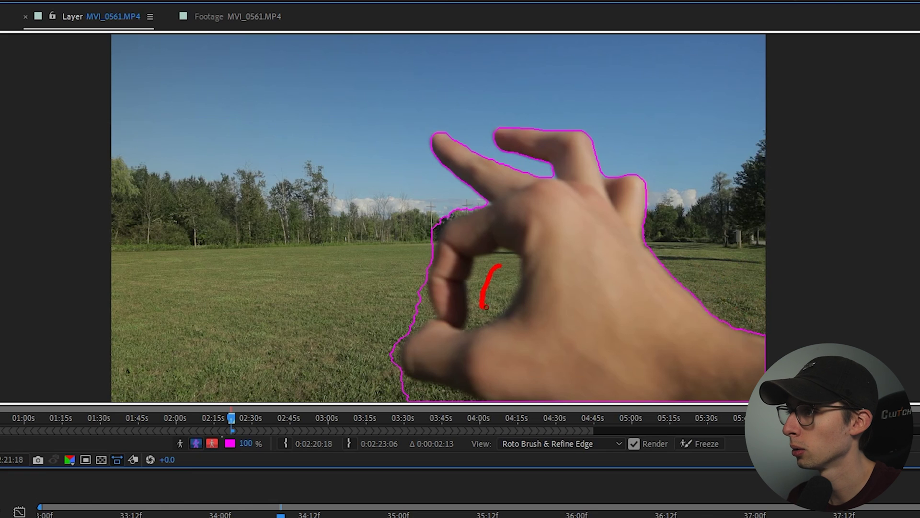
# Step: Subtract the grass inside the finger loop and the background around the curled finger and thumb from the Roto Brush selection
pyautogui.moveTo(486, 307)
pyautogui.mouseDown()
pyautogui.moveTo(510, 289)
pyautogui.moveTo(506, 269)
pyautogui.moveTo(497, 296)
pyautogui.mouseUp()
pyautogui.moveTo(413, 292); pyautogui.dragTo(424, 305)
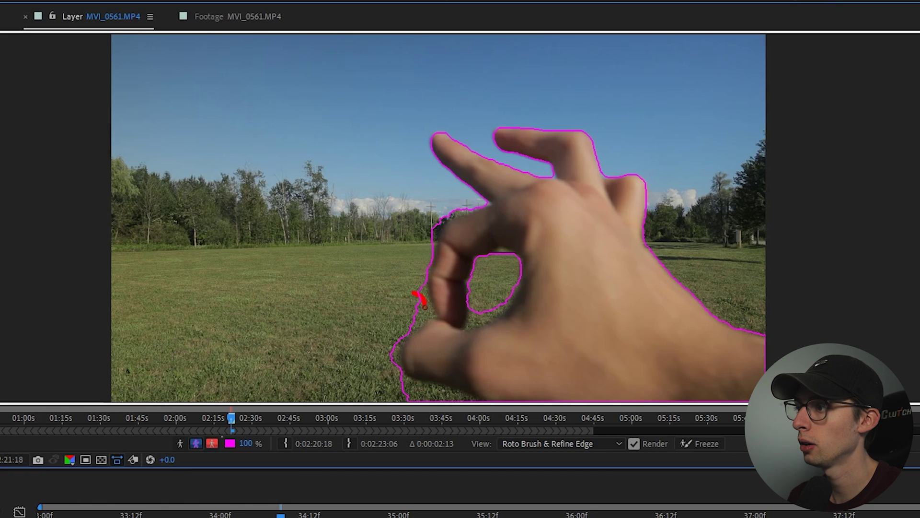
pyautogui.moveTo(387, 349); pyautogui.dragTo(446, 394)
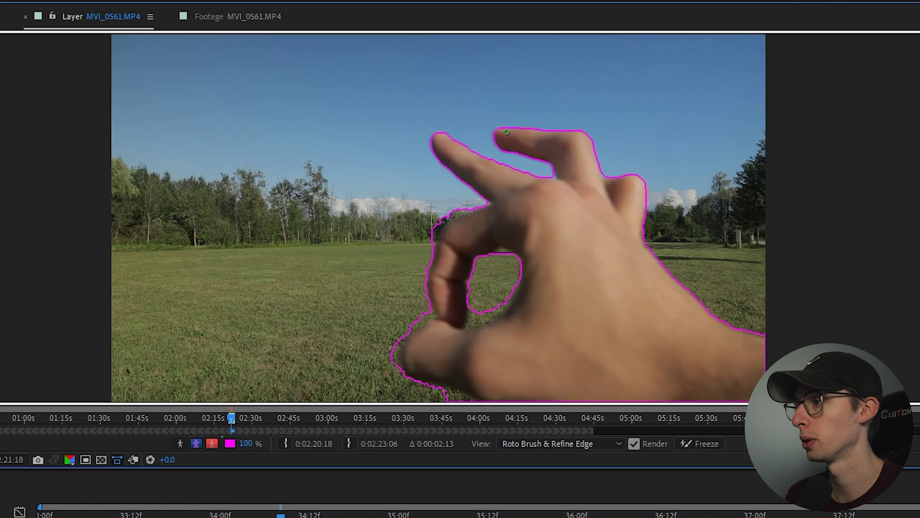
pyautogui.keyDown('alt'); pyautogui.click(488, 320); pyautogui.keyUp('alt')
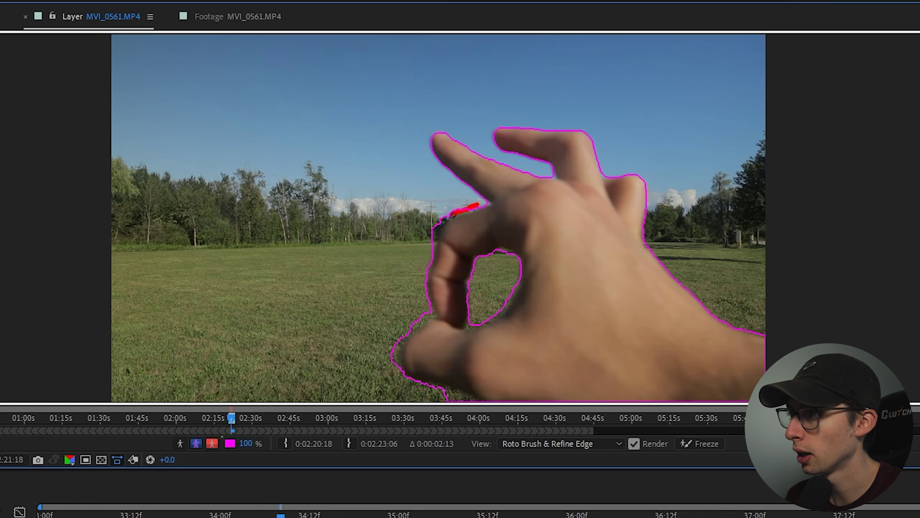
pyautogui.moveTo(477, 206); pyautogui.dragTo(483, 203)
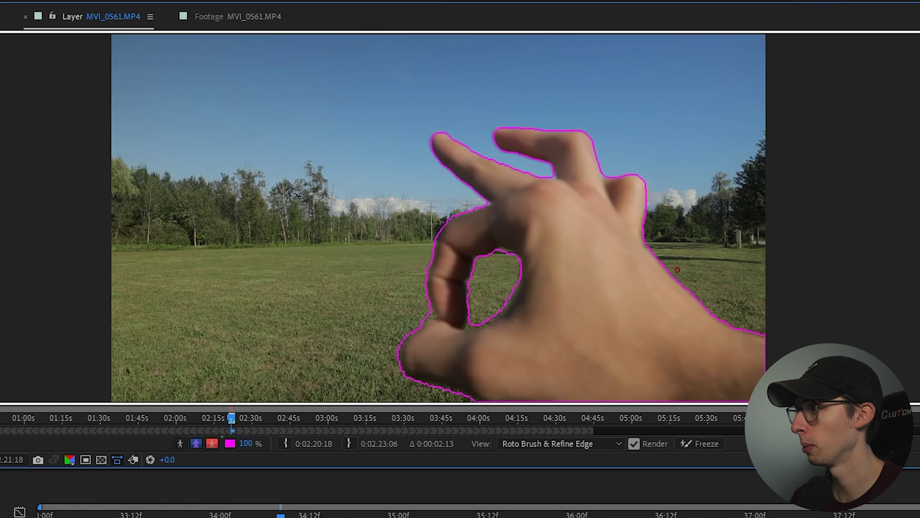
# Step: Trace background strokes just outside the hand's outline, from the wrist over the fingers and around the thumb
pyautogui.moveTo(768, 320)
pyautogui.mouseDown()
pyautogui.moveTo(653, 173)
pyautogui.moveTo(610, 148)
pyautogui.moveTo(576, 110)
pyautogui.moveTo(413, 117)
pyautogui.moveTo(414, 159)
pyautogui.moveTo(442, 189)
pyautogui.moveTo(413, 249)
pyautogui.mouseUp()
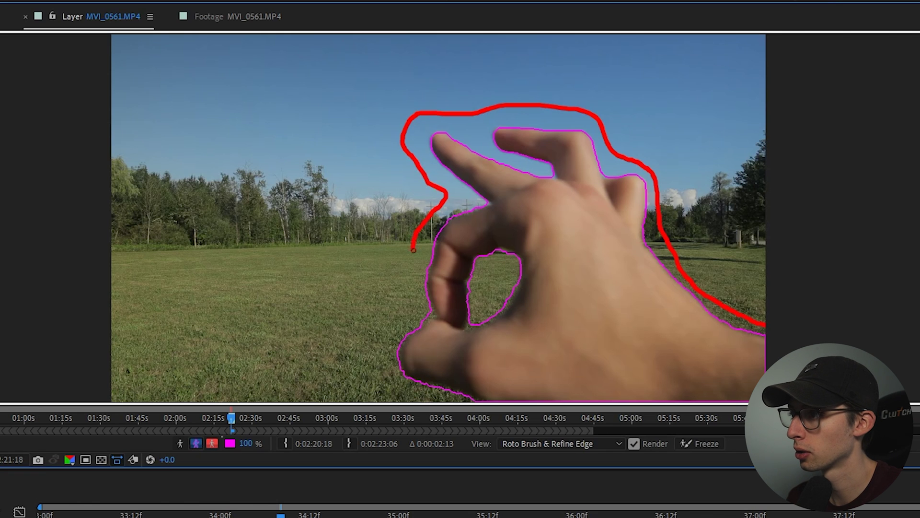
pyautogui.moveTo(412, 286); pyautogui.dragTo(376, 360)
pyautogui.moveTo(412, 396)
pyautogui.mouseDown()
pyautogui.moveTo(432, 411)
pyautogui.moveTo(443, 402)
pyautogui.mouseUp()
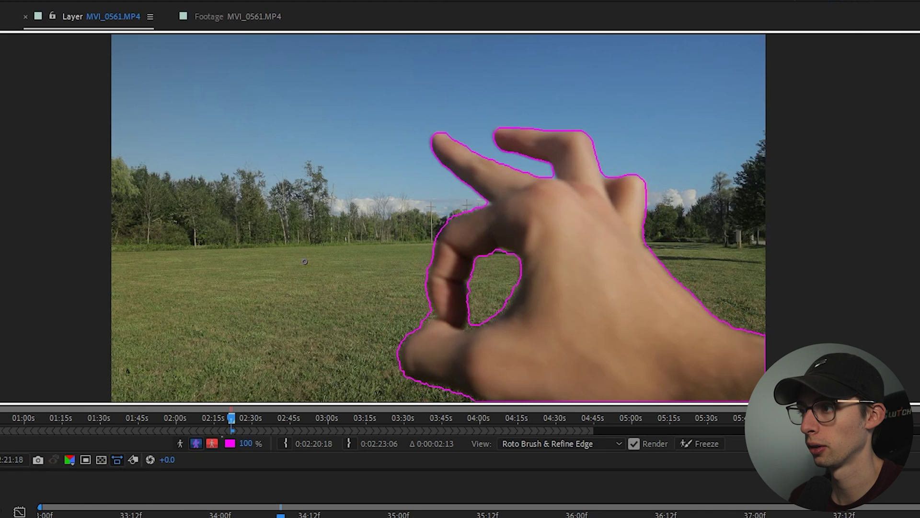
# Step: Try the Refine Edge tool along the curled finger, the thumb and the inside of the finger loop
pyautogui.hotkey('alt', 'w')
pyautogui.moveTo(490, 201)
pyautogui.mouseDown()
pyautogui.moveTo(428, 277)
pyautogui.moveTo(424, 312)
pyautogui.moveTo(400, 339)
pyautogui.moveTo(398, 371)
pyautogui.mouseUp()
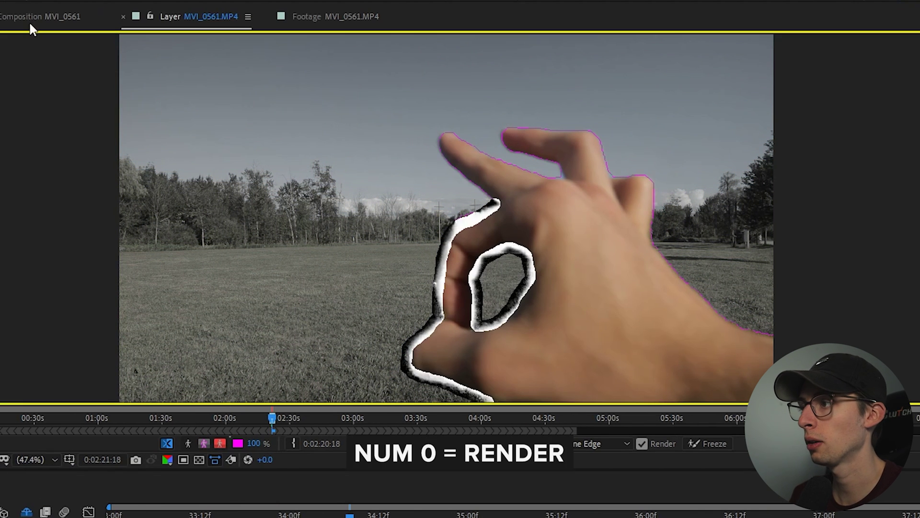
# Step: Render a preview of the hand layer to propagate the Roto Brush selection across the following frames
pyautogui.press('KP_0')
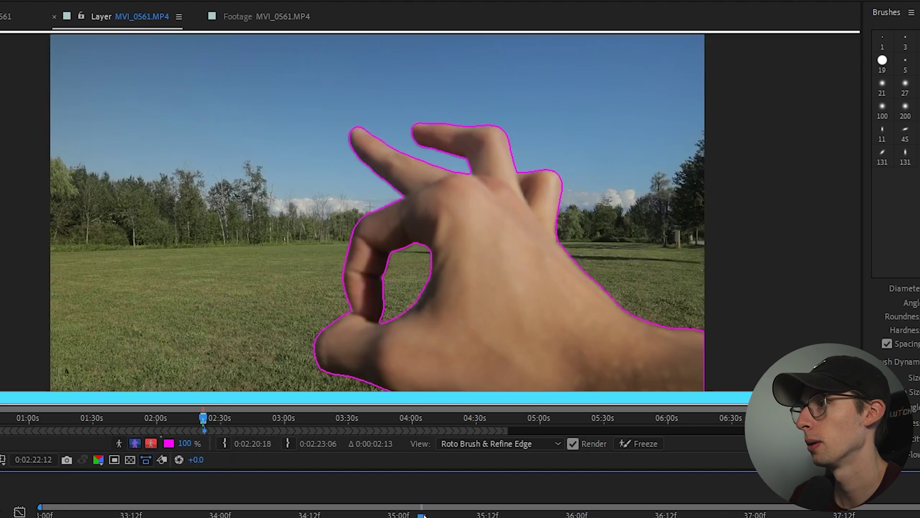
# Step: Review the propagated outline frame by frame around the flick to find where the extended index finger is missed
pyautogui.moveTo(424, 516); pyautogui.dragTo(281, 515)
pyautogui.press('space')
pyautogui.click(347, 516)
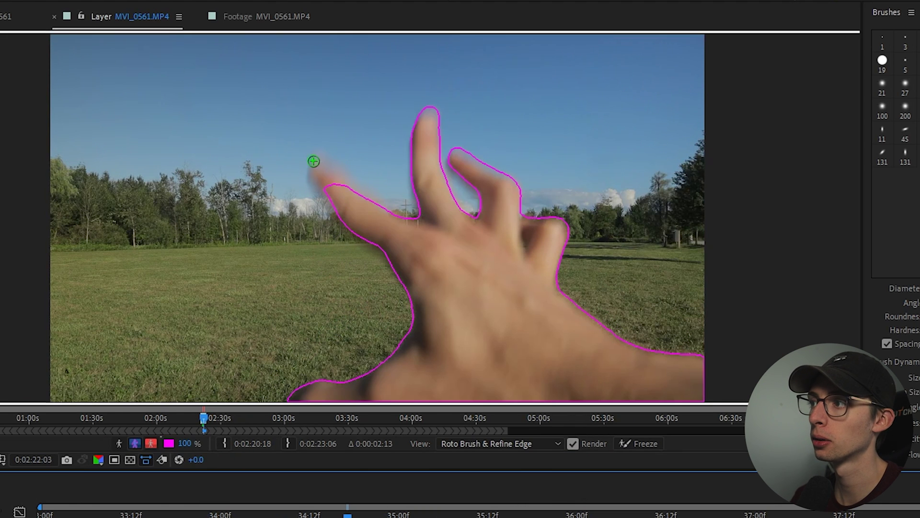
pyautogui.press('pageup')
pyautogui.press('pageup')
pyautogui.press('pageup')
pyautogui.press('pagedown')
pyautogui.press('pagedown')
pyautogui.press('pagedown')
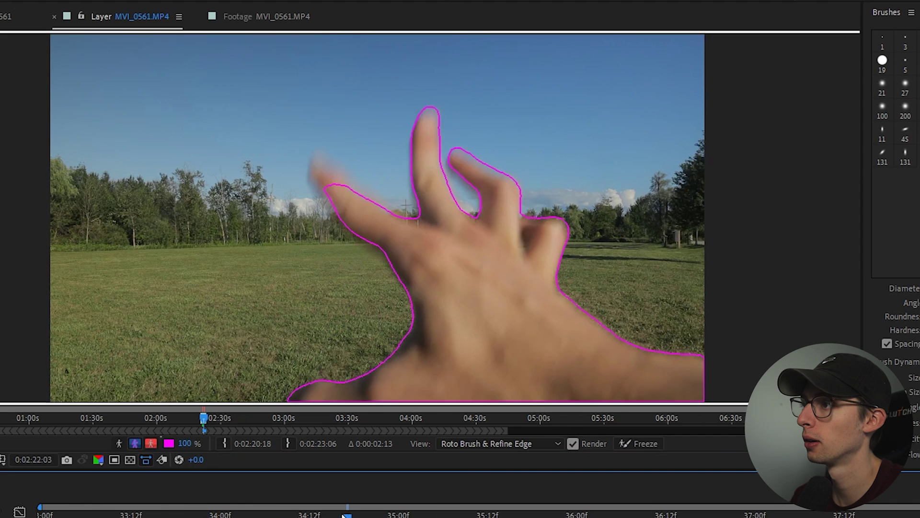
# Step: Correct the index fingertip outline at 0:02:22:02, adding the missing tip and subtracting the background around it
pyautogui.press('pageup')
pyautogui.moveTo(324, 231); pyautogui.dragTo(330, 237)
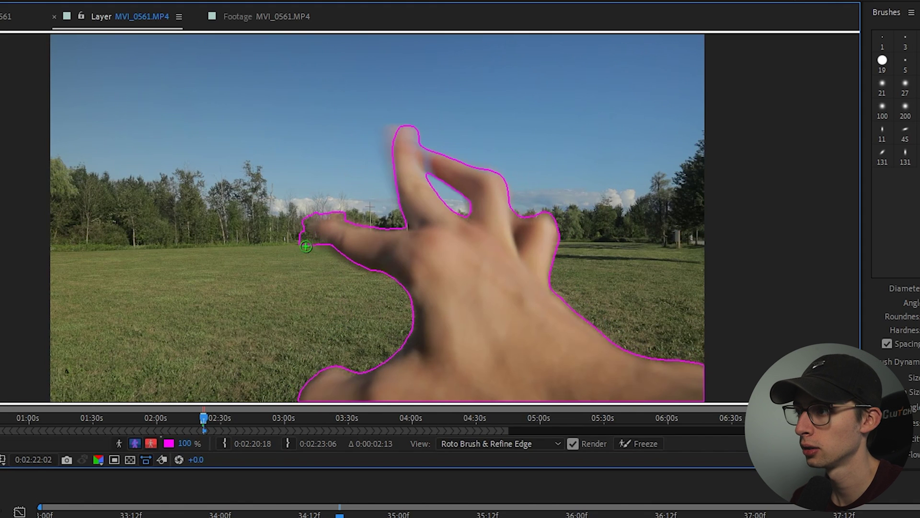
pyautogui.moveTo(307, 247); pyautogui.dragTo(294, 228)
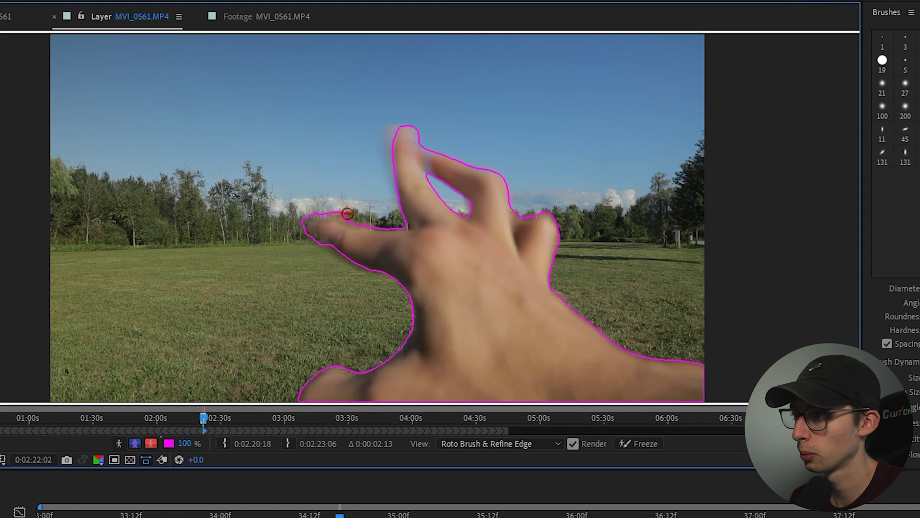
pyautogui.keyDown('alt'); pyautogui.click(345, 213); pyautogui.keyUp('alt')
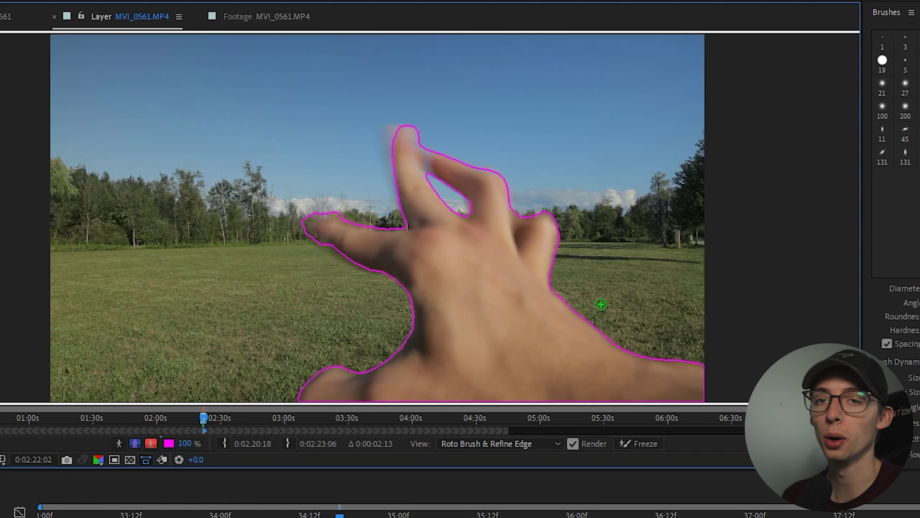
# Step: Extend the Roto Brush selection over the whole blurred index finger at 0:02:22:04
pyautogui.press('pagedown')
pyautogui.press('pagedown')
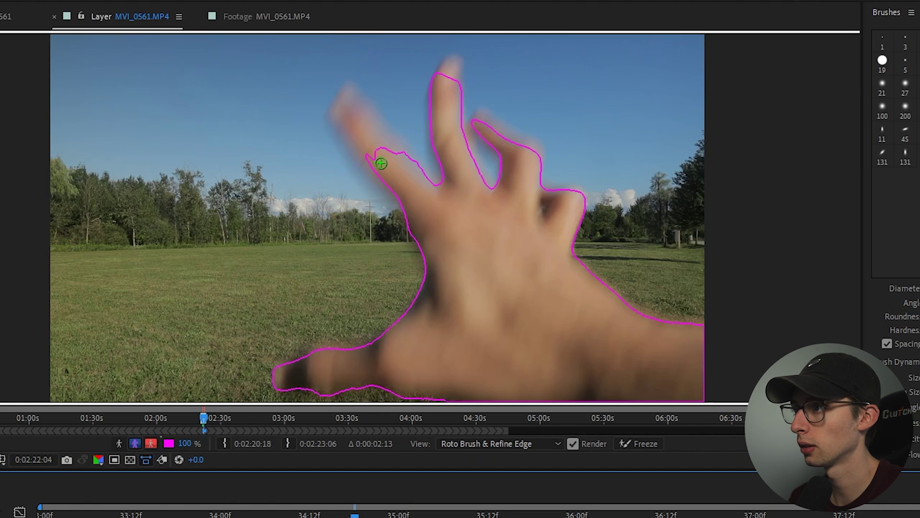
pyautogui.moveTo(378, 158); pyautogui.dragTo(344, 106)
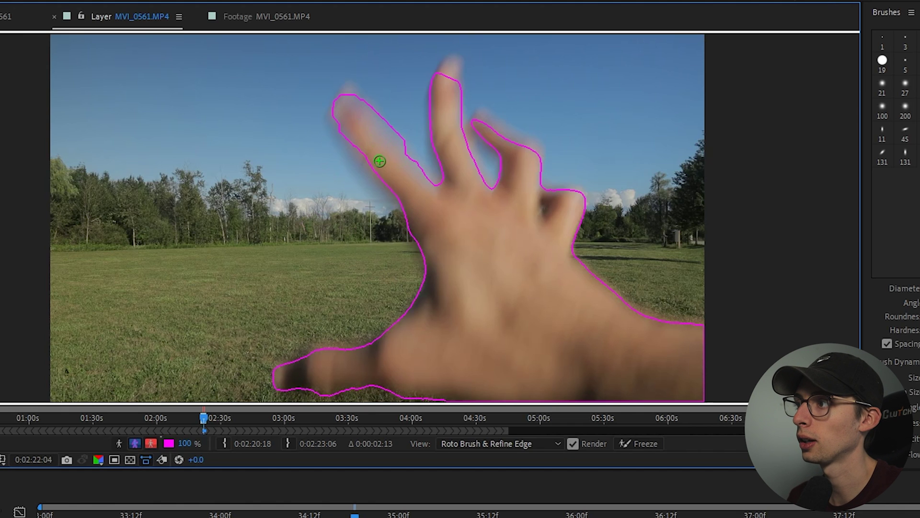
pyautogui.moveTo(391, 182)
pyautogui.mouseDown()
pyautogui.moveTo(345, 130)
pyautogui.moveTo(339, 108)
pyautogui.moveTo(349, 94)
pyautogui.mouseUp()
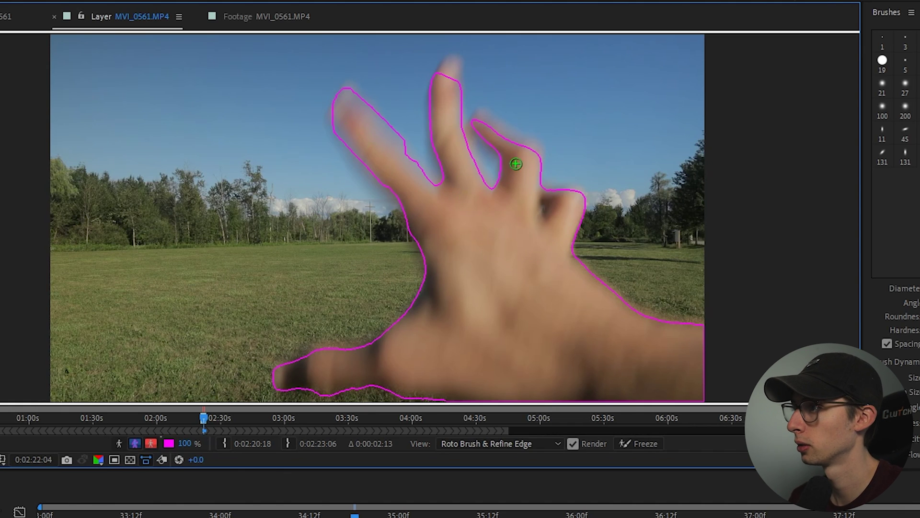
# Step: Add the missing tips of the other fingers at 0:02:22:04 and take the spilled sky back out of the selection
pyautogui.moveTo(527, 164); pyautogui.dragTo(484, 120)
pyautogui.click(574, 198)
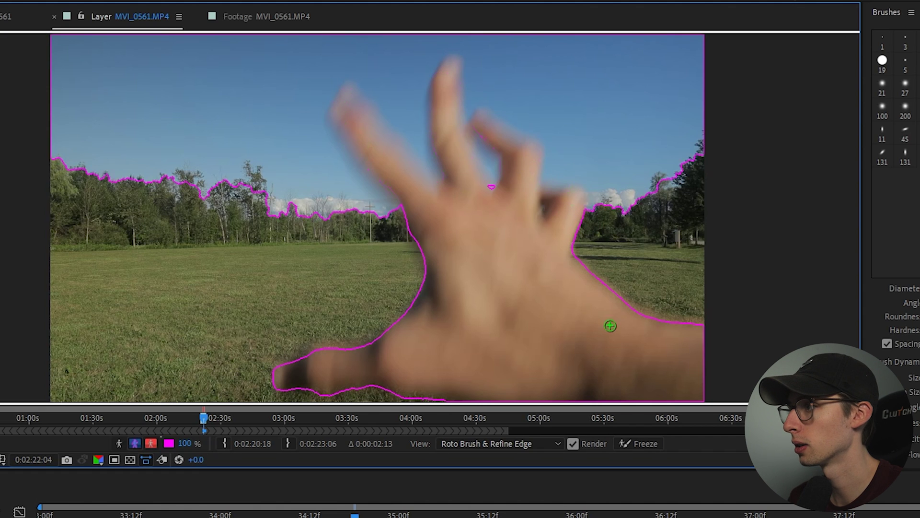
pyautogui.hotkey('ctrl', 'z')
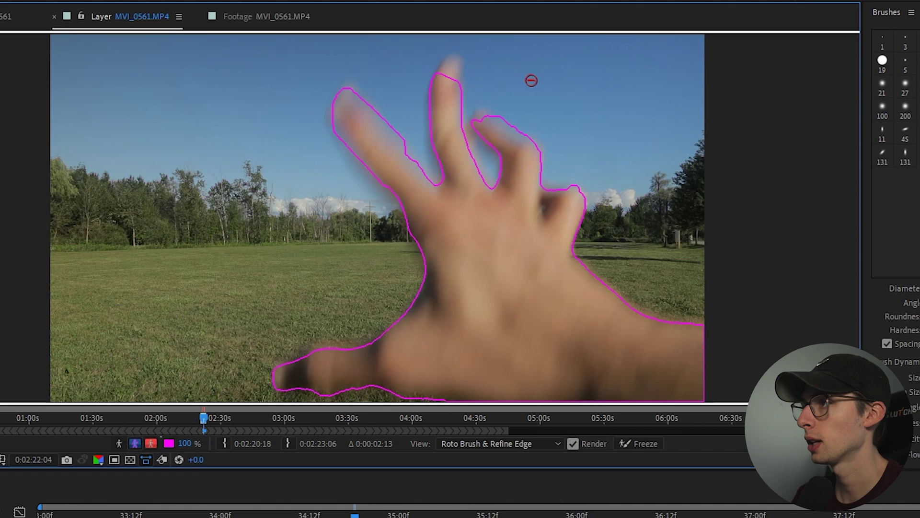
pyautogui.moveTo(452, 75); pyautogui.dragTo(448, 92)
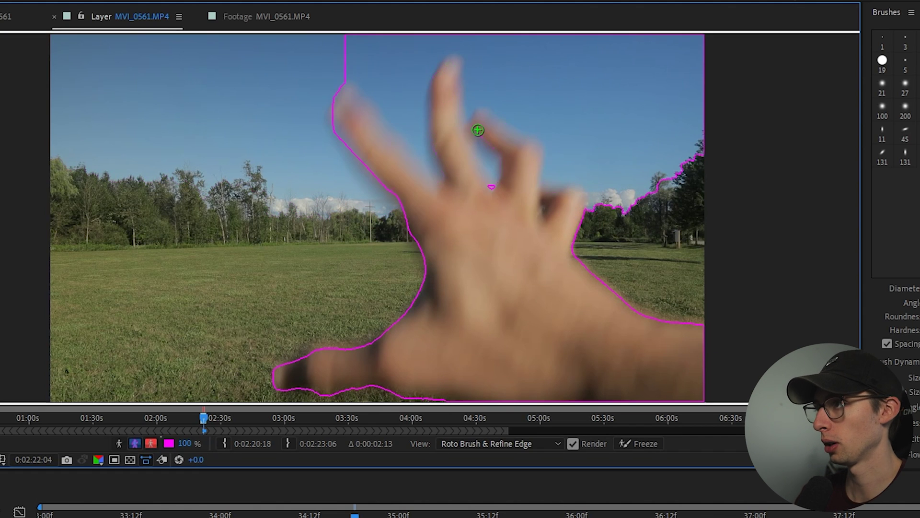
pyautogui.moveTo(344, 65)
pyautogui.mouseDown()
pyautogui.moveTo(401, 82)
pyautogui.moveTo(411, 119)
pyautogui.mouseUp()
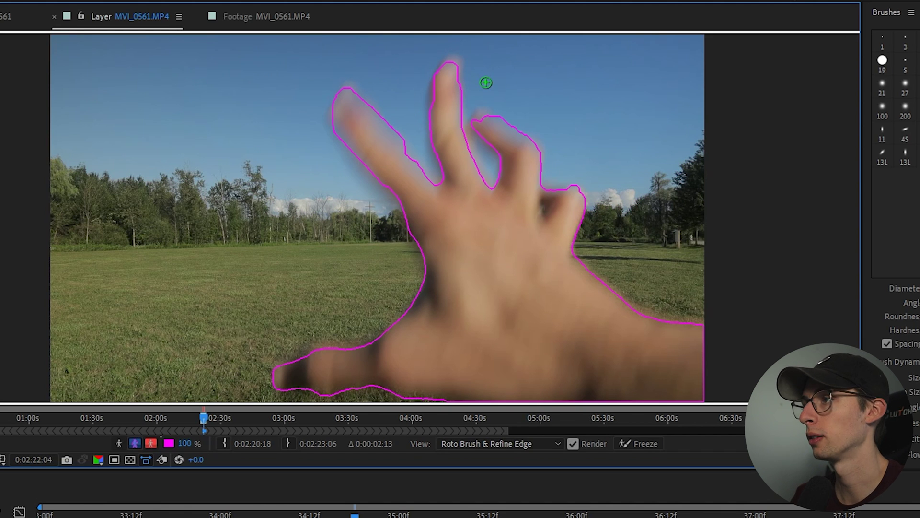
# Step: Touch up the hand's lower edge after 0:02:22:04 and check the outline up to 0:02:22:08
pyautogui.press('pageup')
pyautogui.press('pagedown')
pyautogui.press('pagedown')
pyautogui.moveTo(494, 377)
pyautogui.mouseDown()
pyautogui.moveTo(564, 383)
pyautogui.moveTo(623, 403)
pyautogui.mouseUp()
pyautogui.press('pagedown')
pyautogui.press('pagedown')
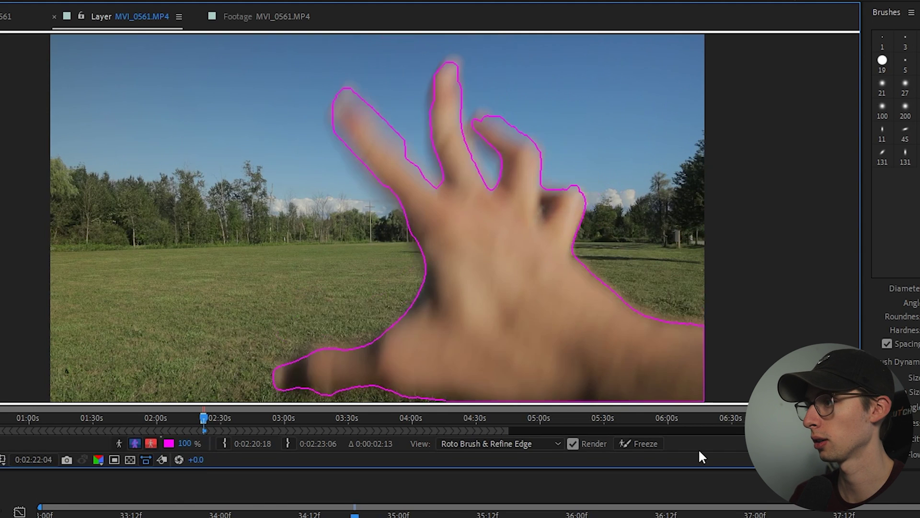
pyautogui.press('pagedown')
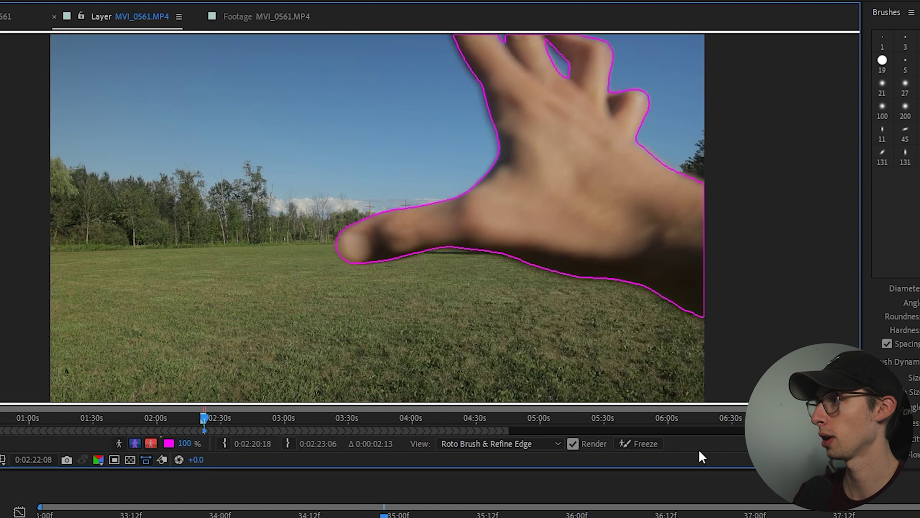
# Step: Refine the wrist's upper edge at 0:02:22:07 and 0:02:22:06, adding the forearm and subtracting the sky and trees above it
pyautogui.press('pageup')
pyautogui.moveTo(663, 185)
pyautogui.mouseDown()
pyautogui.moveTo(687, 182)
pyautogui.moveTo(699, 193)
pyautogui.mouseUp()
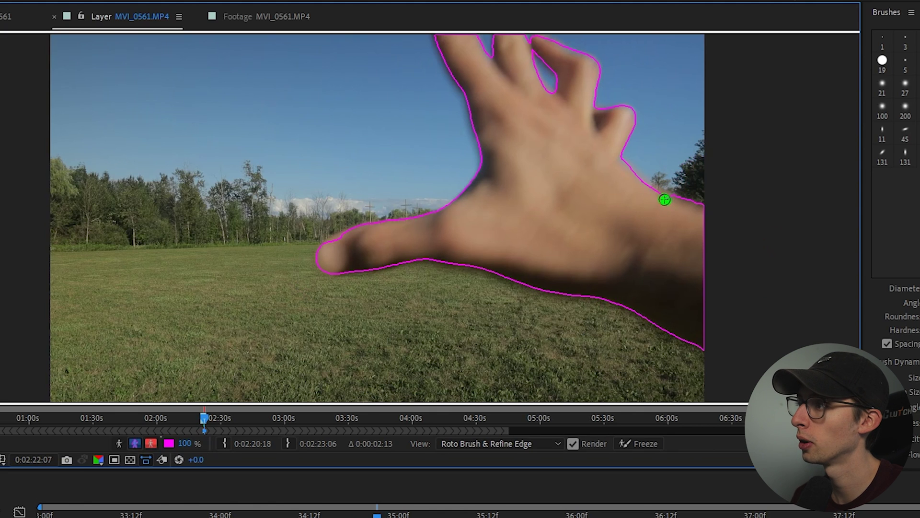
pyautogui.moveTo(664, 199); pyautogui.dragTo(632, 180)
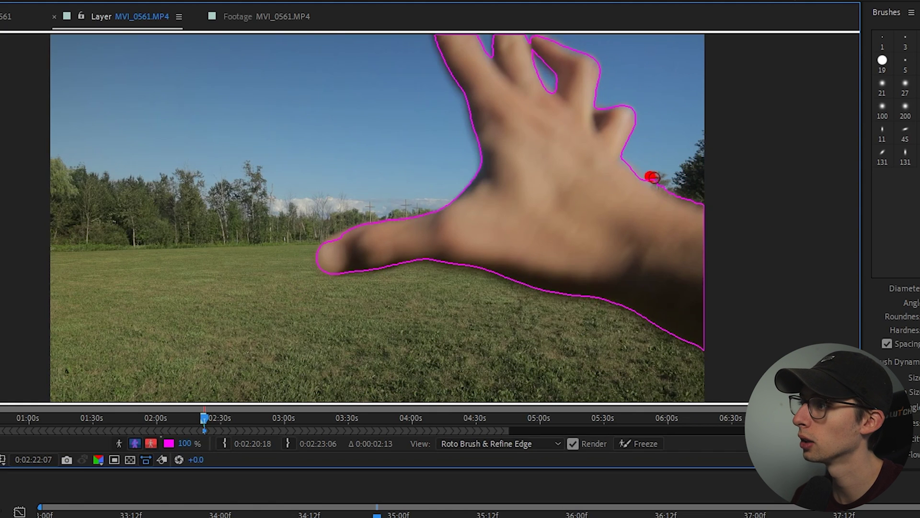
pyautogui.press('pageup')
pyautogui.moveTo(625, 220); pyautogui.dragTo(711, 257)
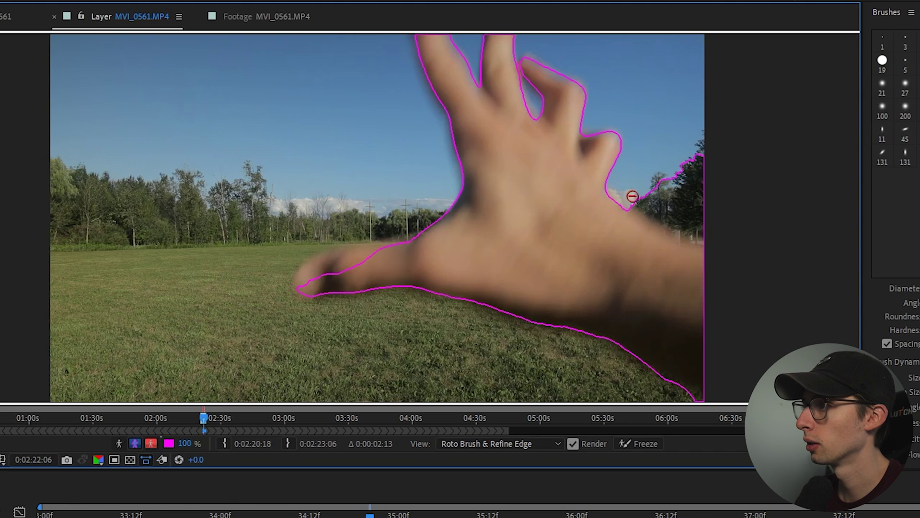
pyautogui.moveTo(630, 195)
pyautogui.mouseDown()
pyautogui.moveTo(698, 225)
pyautogui.moveTo(723, 198)
pyautogui.moveTo(692, 230)
pyautogui.moveTo(629, 195)
pyautogui.mouseUp()
pyautogui.moveTo(715, 247)
pyautogui.mouseDown()
pyautogui.moveTo(659, 222)
pyautogui.moveTo(639, 193)
pyautogui.mouseUp()
# Step: Check the hand outline frame by frame from 0:02:22:07 until the hand leaves the shot
pyautogui.press('pagedown')
pyautogui.press('pagedown')
pyautogui.press('pagedown')
pyautogui.press('pagedown')
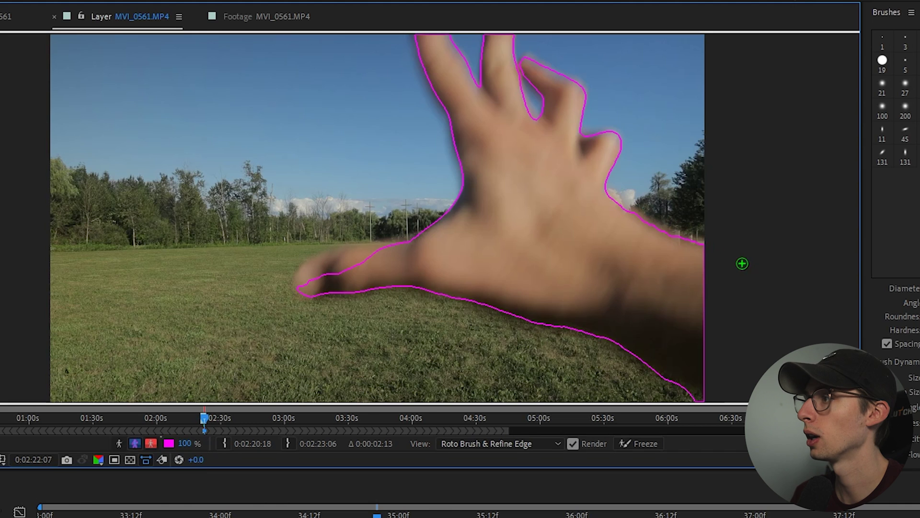
pyautogui.press('pagedown')
pyautogui.press('pagedown')
pyautogui.press('pagedown')
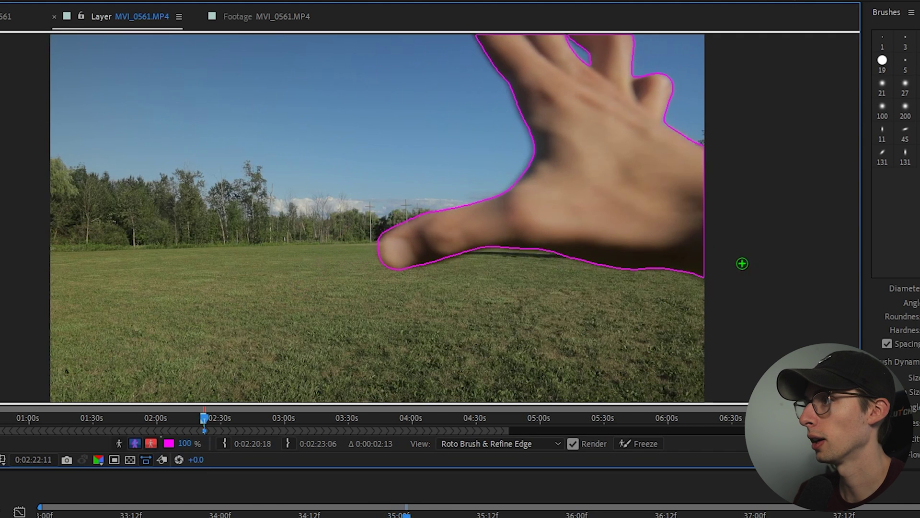
pyautogui.press('pagedown')
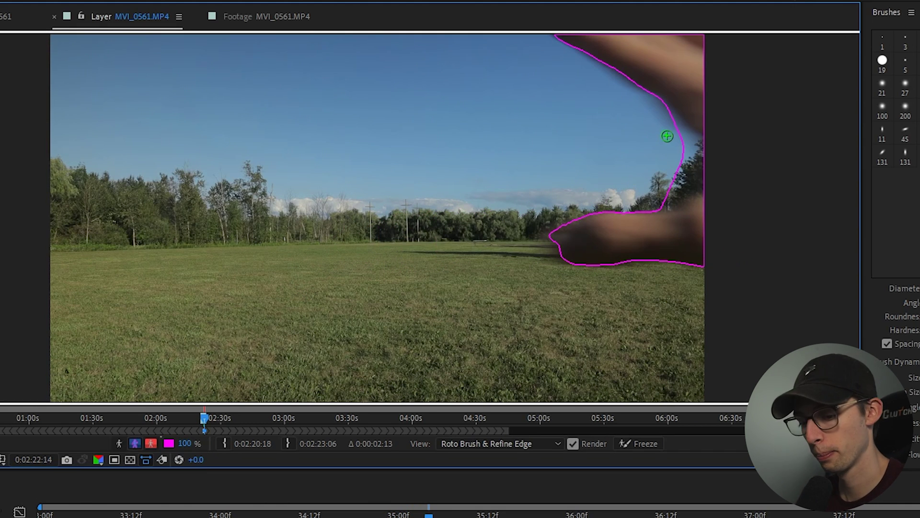
pyautogui.press('pagedown')
pyautogui.press('pagedown')
pyautogui.press('pagedown')
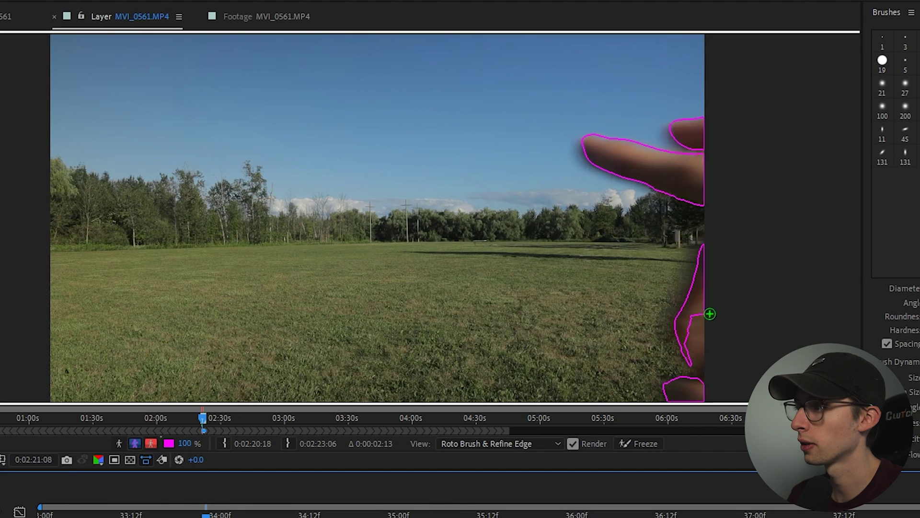
# Step: Add the missing curled finger and thumb at 0:02:21:08 and subtract the grass beside them
pyautogui.moveTo(707, 313)
pyautogui.mouseDown()
pyautogui.moveTo(690, 338)
pyautogui.moveTo(692, 364)
pyautogui.mouseUp()
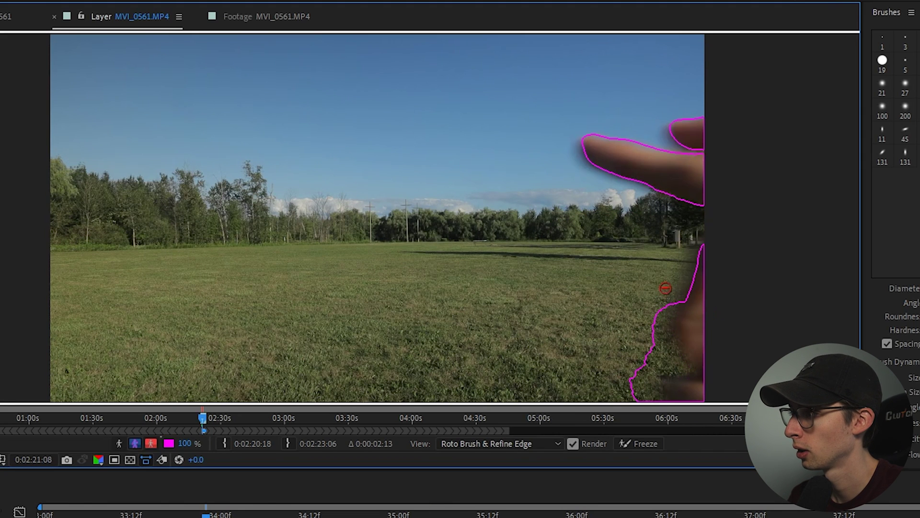
pyautogui.moveTo(663, 293)
pyautogui.mouseDown()
pyautogui.moveTo(652, 365)
pyautogui.moveTo(627, 400)
pyautogui.mouseUp()
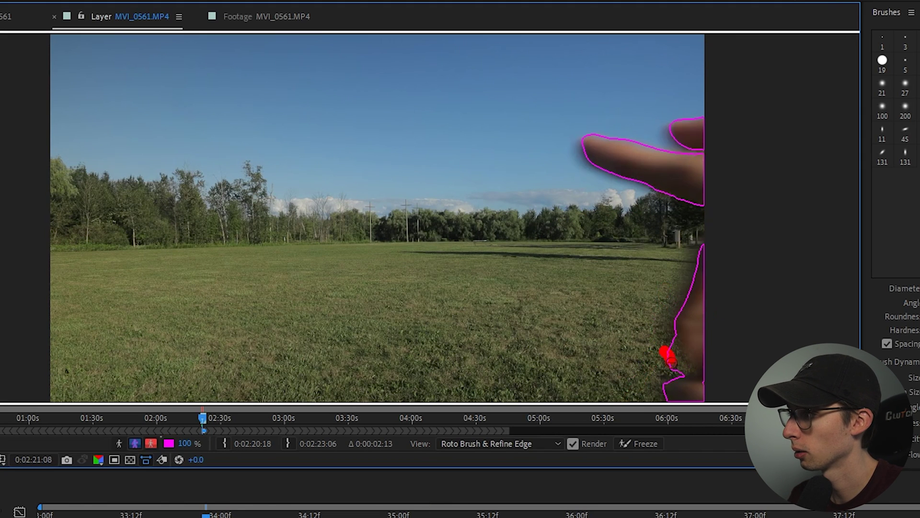
pyautogui.moveTo(671, 360); pyautogui.dragTo(673, 367)
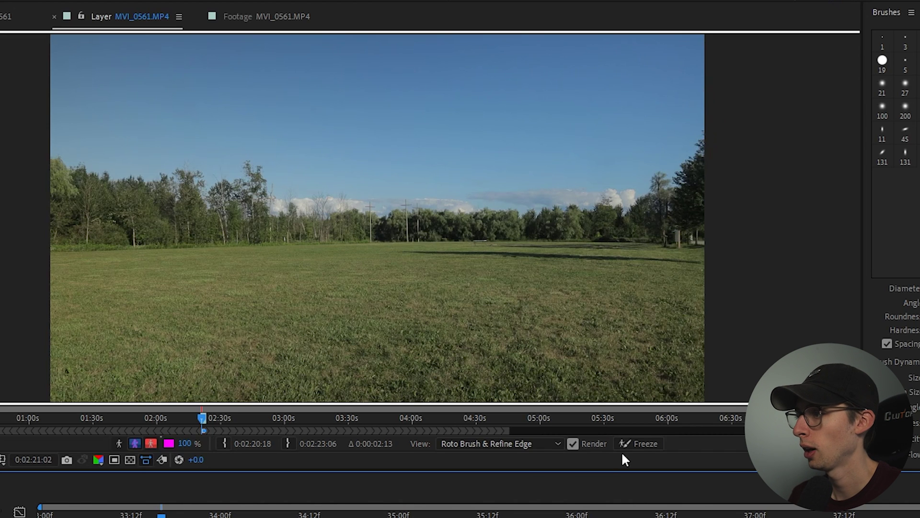
# Step: Inspect the cut-out hand against transparency in the composition around 0:01:34:17 and play it from 0:01:34:02
pyautogui.click(635, 442)
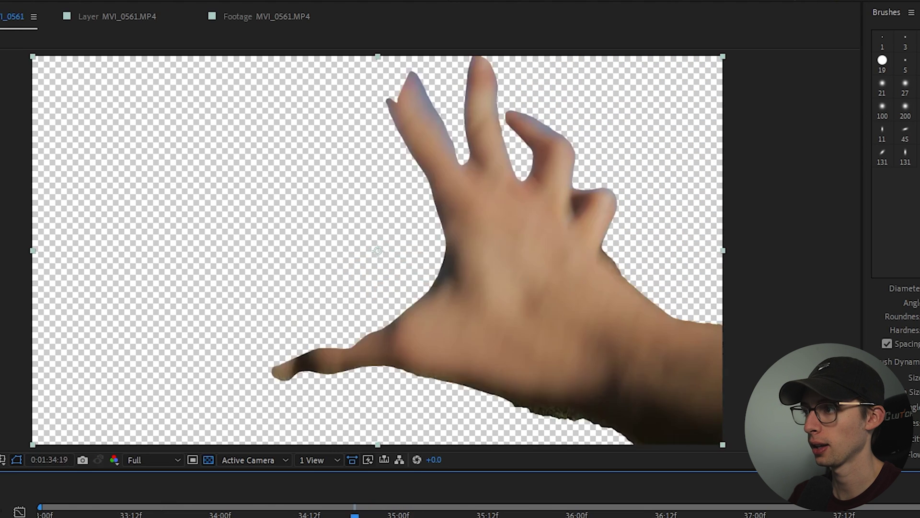
pyautogui.press('pageup')
pyautogui.press('pageup')
pyautogui.press('pageup')
pyautogui.press('pageup')
pyautogui.press('pagedown')
pyautogui.press('pagedown')
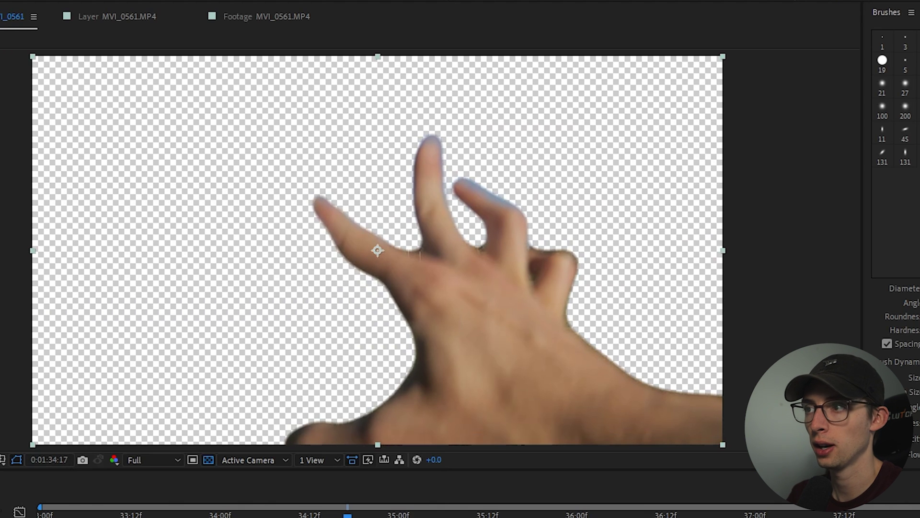
pyautogui.click(236, 514)
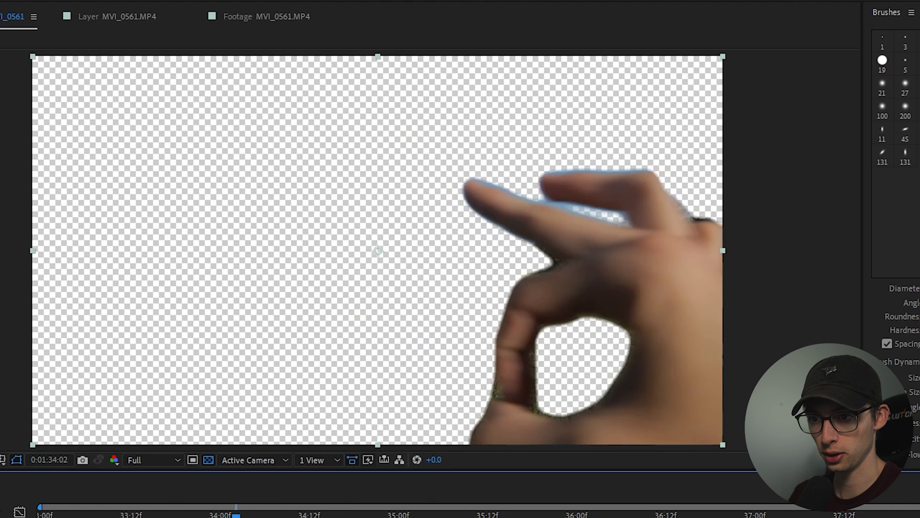
pyautogui.press('space')
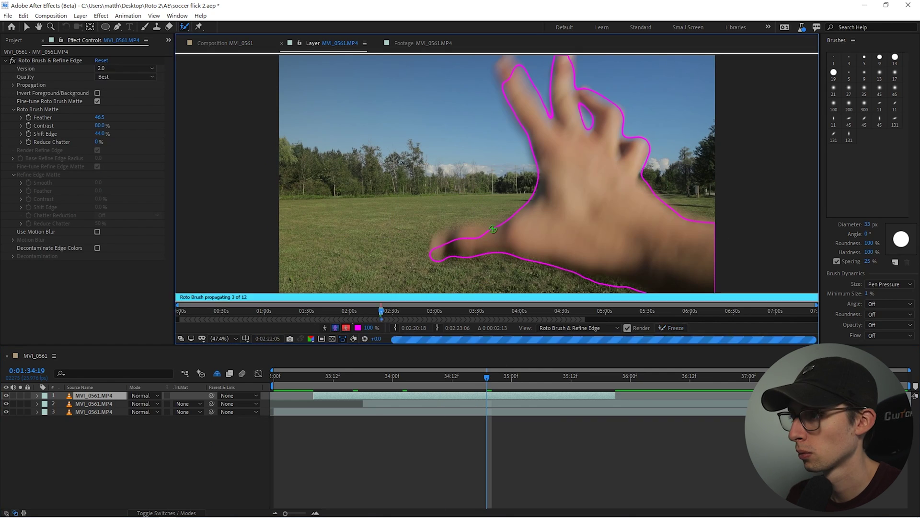
# Step: Clean up the Roto Brush outline around the thumb near 0:02:22:04
pyautogui.click(544, 280)
pyautogui.click(544, 280)
pyautogui.moveTo(485, 261); pyautogui.dragTo(426, 268)
pyautogui.press('pageup')
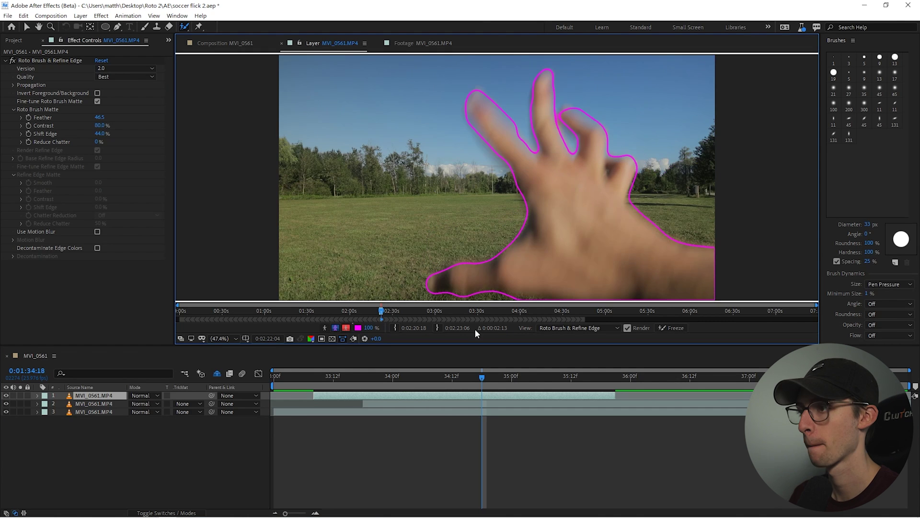
# Step: Touch up the selection along the inner side of the curled finger before the flick
pyautogui.click(422, 377)
pyautogui.press('pageup')
pyautogui.press('pageup')
pyautogui.press('pageup')
pyautogui.press('pageup')
pyautogui.press('pageup')
pyautogui.moveTo(591, 232); pyautogui.dragTo(589, 262)
# Step: Add the fingertip entering the shot at 0:02:21:06 to the selection and touch up the same finger three frames on
pyautogui.press('pageup')
pyautogui.press('pageup')
pyautogui.press('pageup')
pyautogui.press('pageup')
pyautogui.press('pageup')
pyautogui.moveTo(688, 105); pyautogui.dragTo(714, 122)
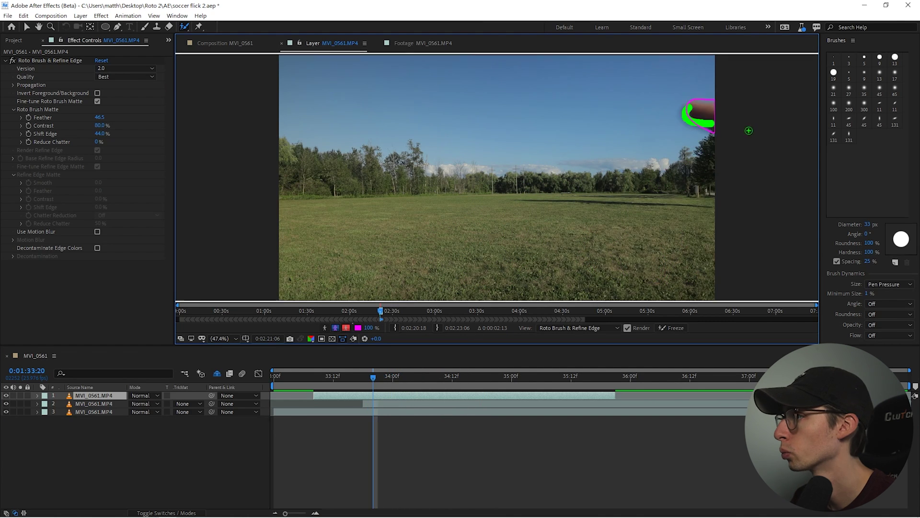
pyautogui.press('pagedown')
pyautogui.press('pagedown')
pyautogui.press('pagedown')
pyautogui.moveTo(615, 132); pyautogui.dragTo(616, 146)
# Step: Check the corrected outline frame by frame through the flick up to 0:02:22:15
pyautogui.press('pagedown')
pyautogui.press('pagedown')
pyautogui.press('pagedown')
pyautogui.press('pagedown')
pyautogui.press('pagedown')
pyautogui.press('pagedown')
pyautogui.press('pagedown')
pyautogui.press('pagedown')
pyautogui.press('pagedown')
pyautogui.press('pagedown')
pyautogui.press('pagedown')
pyautogui.press('pagedown')
pyautogui.press('pagedown')
pyautogui.press('pagedown')
pyautogui.press('pagedown')
pyautogui.press('pagedown')
pyautogui.press('pagedown')
pyautogui.press('pagedown')
pyautogui.press('pagedown')
pyautogui.press('pagedown')
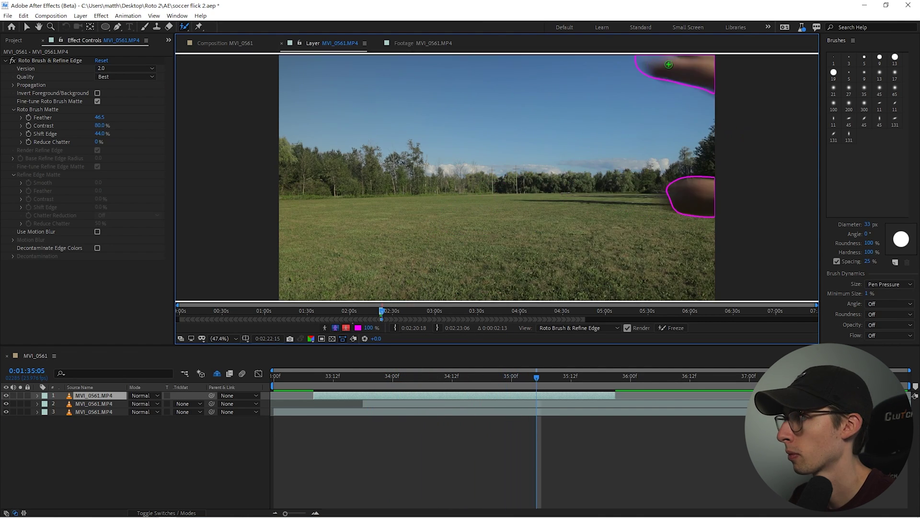
# Step: Split the hand layer near the end of the flick, delete the remainder, and freeze the Roto Brush propagation
pyautogui.hotkey('ctrl', 'shift', 'd')
pyautogui.press('Delete')
pyautogui.click(313, 377)
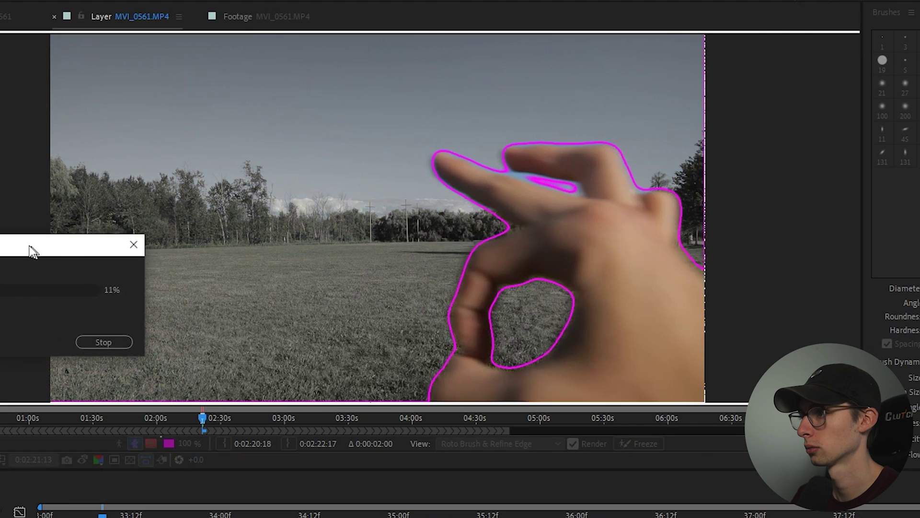
pyautogui.moveTo(34, 245); pyautogui.dragTo(57, 241)
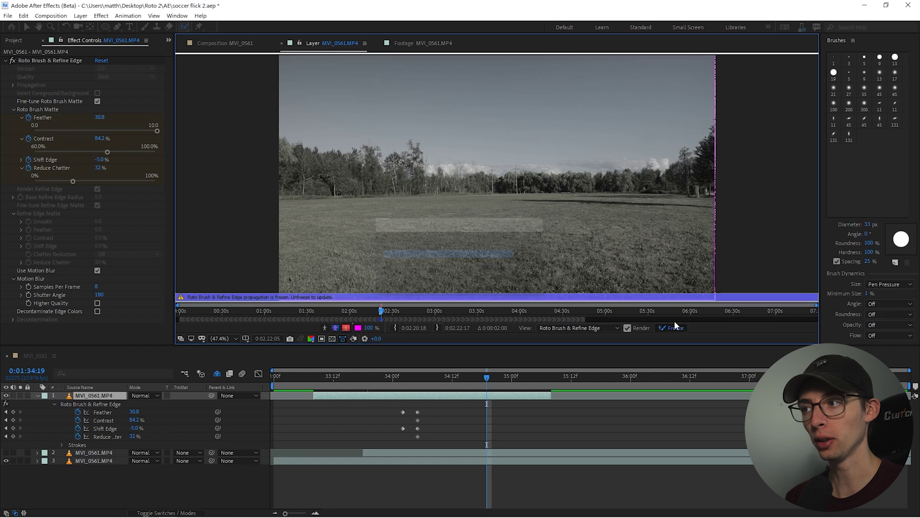
# Step: Scrub the frozen hand layer and check it composited over the soccer ball footage around 0:01:34:08
pyautogui.moveTo(484, 386); pyautogui.dragTo(321, 378)
pyautogui.moveTo(380, 376); pyautogui.dragTo(433, 379)
pyautogui.click(239, 43)
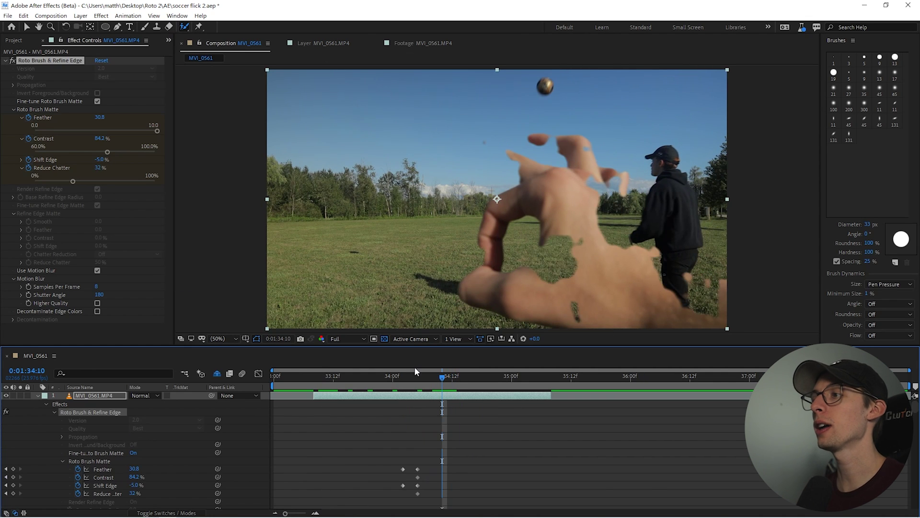
pyautogui.moveTo(417, 378)
pyautogui.mouseDown()
pyautogui.moveTo(448, 387)
pyautogui.moveTo(432, 383)
pyautogui.mouseUp()
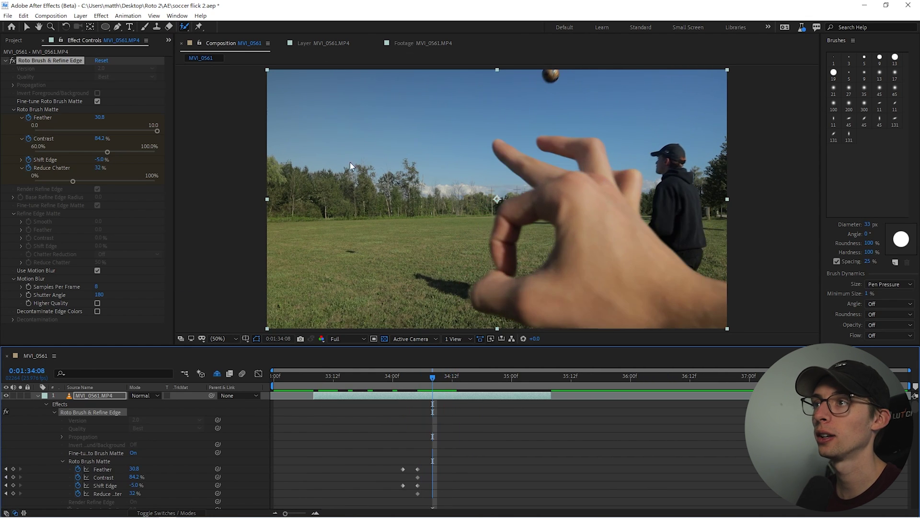
# Step: Inspect the hand layer's frozen matte in the Layer view and look through its Roto Brush strokes
pyautogui.click(302, 43)
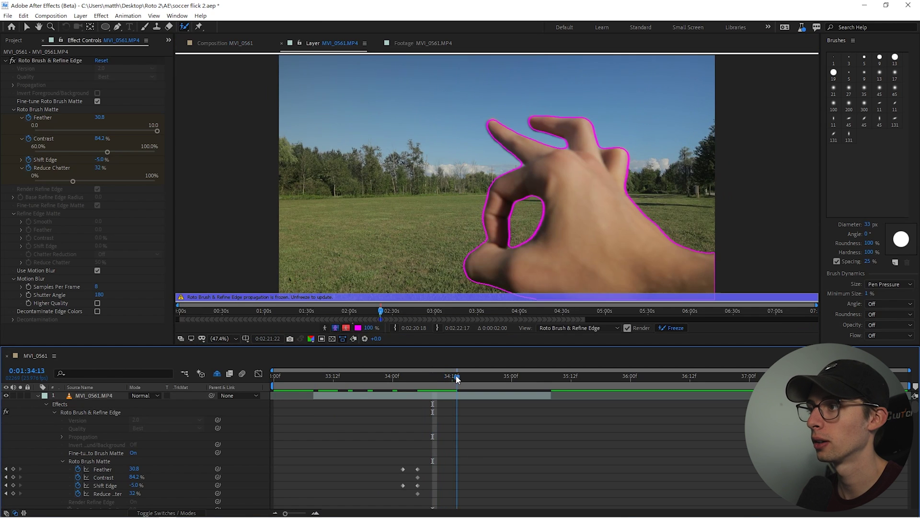
pyautogui.press('pagedown')
pyautogui.press('pagedown')
pyautogui.moveTo(707, 276)
pyautogui.mouseDown()
pyautogui.moveTo(663, 262)
pyautogui.moveTo(598, 219)
pyautogui.moveTo(590, 175)
pyautogui.mouseUp()
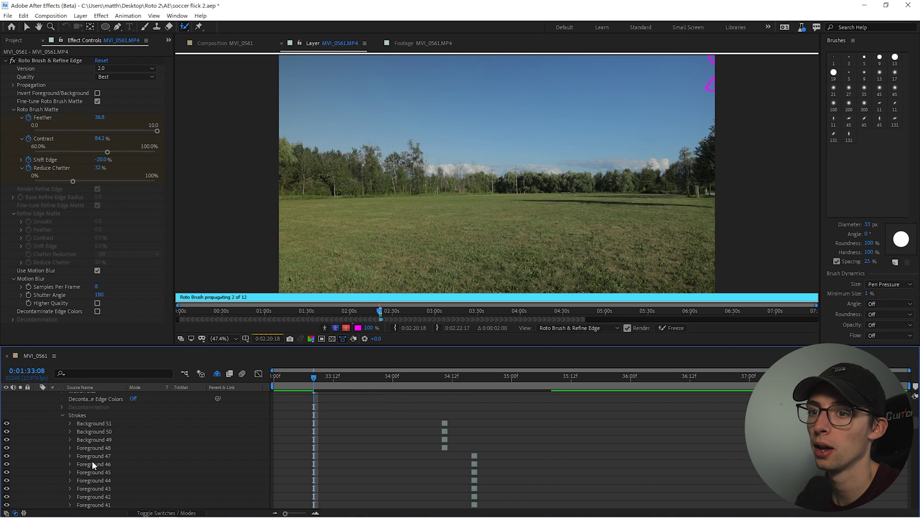
pyautogui.scroll(10, 92, 461)
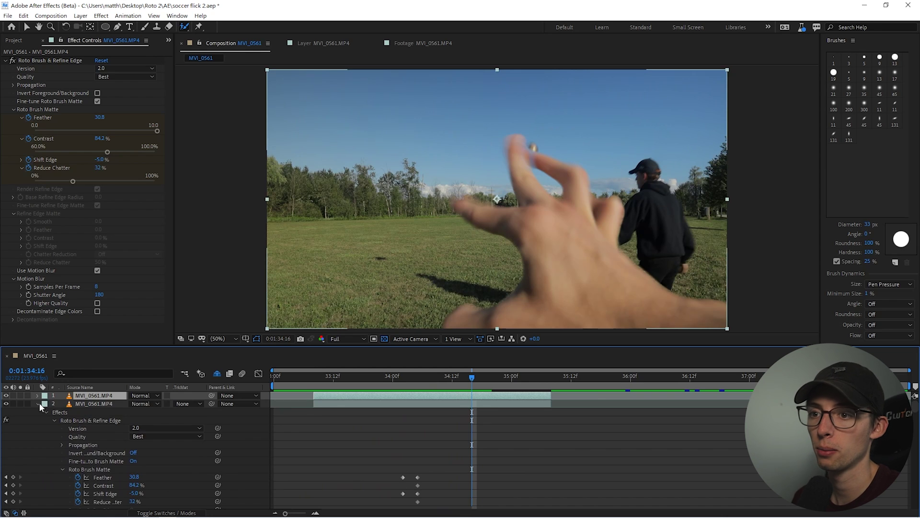
# Step: Remove the Roto Brush & Refine Edge effect from the top copy of the hand layer
pyautogui.click(39, 404)
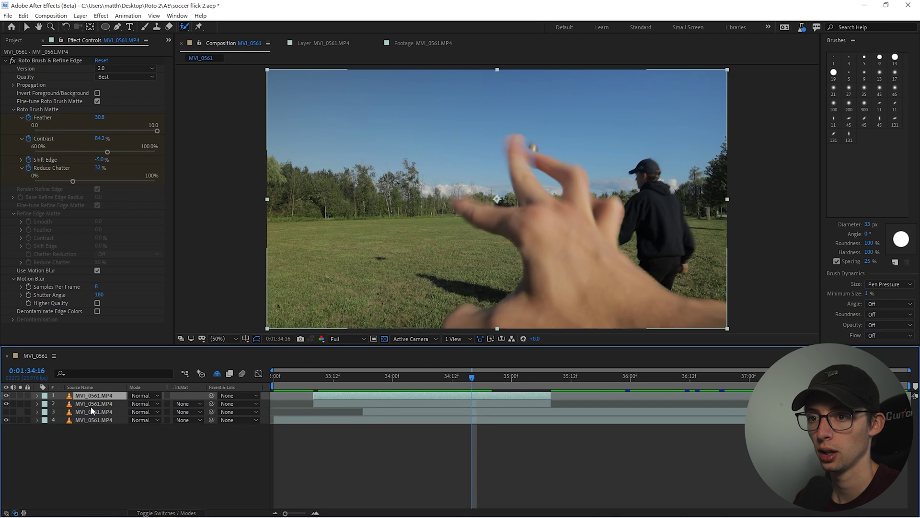
pyautogui.click(50, 60)
pyautogui.press('Delete')
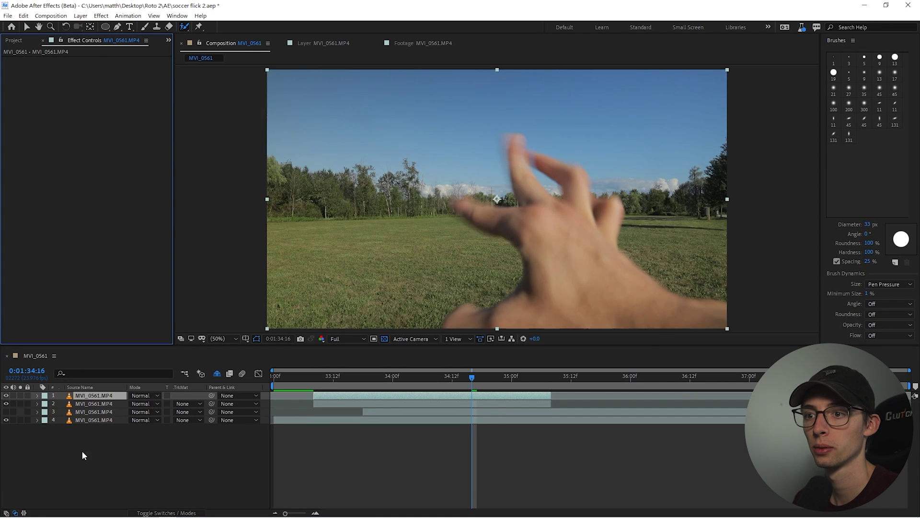
pyautogui.click(82, 451)
pyautogui.click(91, 395)
# Step: Draw a closed Pen mask around the blurred fingertip missing from the matte at 0:01:34:16 on the top hand layer
pyautogui.moveTo(472, 372)
pyautogui.mouseDown()
pyautogui.moveTo(459, 373)
pyautogui.moveTo(472, 362)
pyautogui.mouseUp()
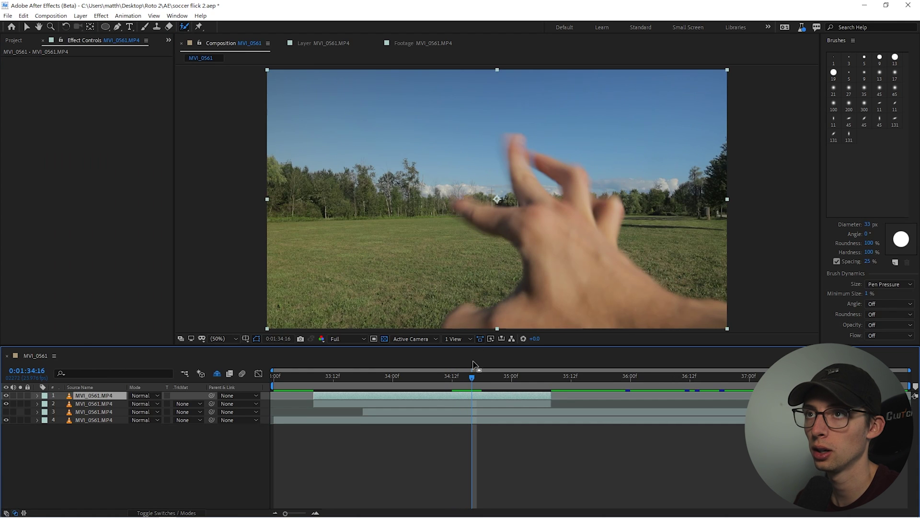
pyautogui.click(117, 27)
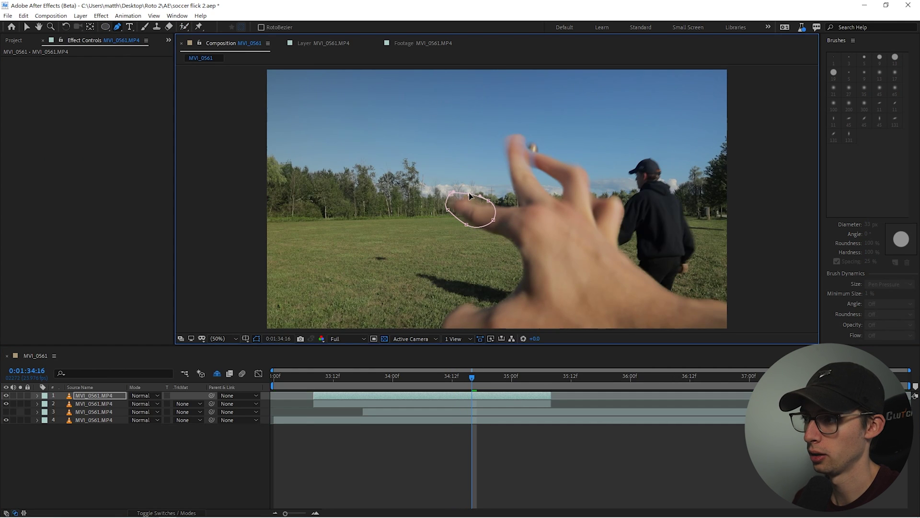
pyautogui.moveTo(496, 225); pyautogui.dragTo(493, 223)
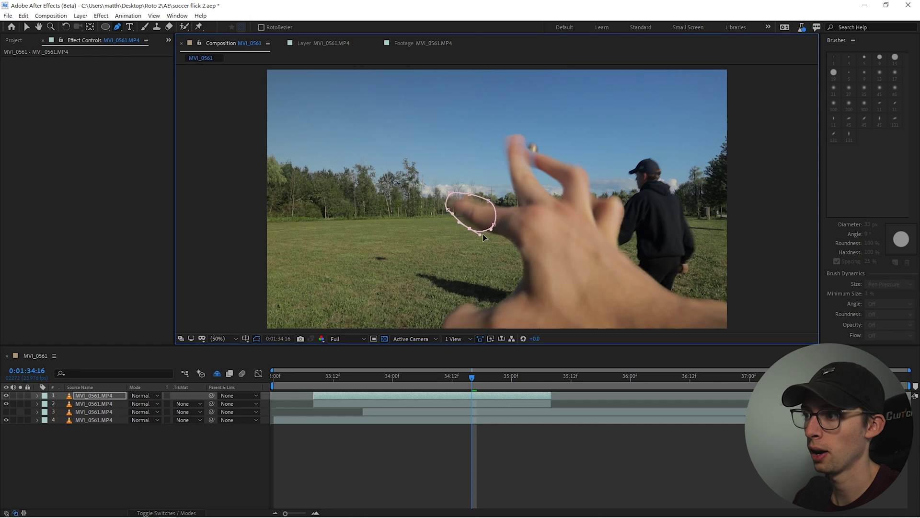
pyautogui.moveTo(469, 194); pyautogui.dragTo(470, 190)
# Step: Move and reshape the mask path to enclose the raised index finger at 0:01:34:18
pyautogui.moveTo(472, 378); pyautogui.dragTo(481, 378)
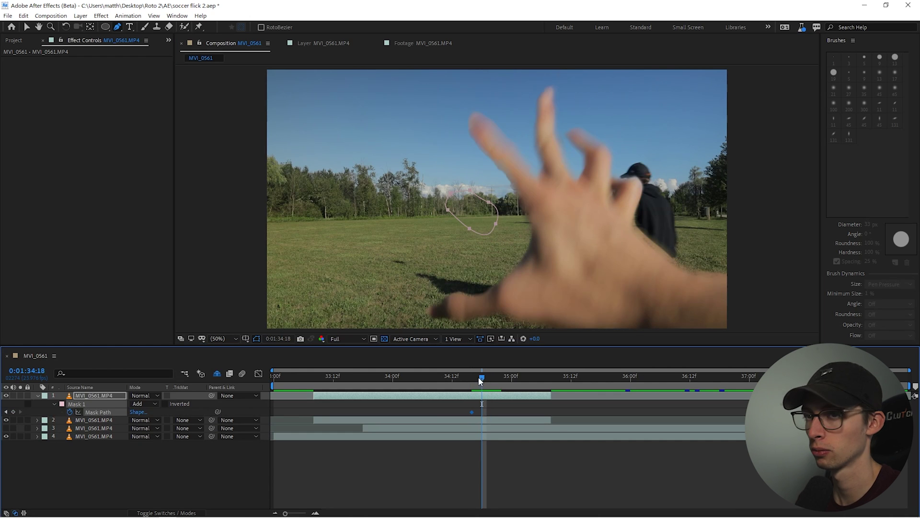
pyautogui.click(26, 27)
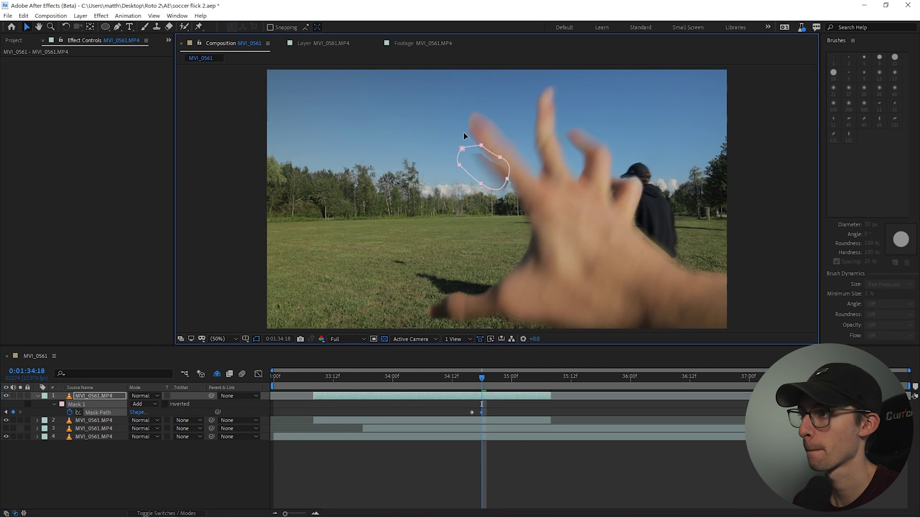
pyautogui.moveTo(462, 148); pyautogui.dragTo(464, 112)
pyautogui.moveTo(509, 143); pyautogui.dragTo(534, 179)
pyautogui.moveTo(483, 147); pyautogui.dragTo(502, 188)
pyautogui.moveTo(502, 121); pyautogui.dragTo(504, 121)
pyautogui.moveTo(463, 109); pyautogui.dragTo(463, 99)
# Step: Feather the finger mask by 41 pixels and fit its path to the finger on the neighbouring frames through 0:01:34:19
pyautogui.press('f')
pyautogui.moveTo(481, 378); pyautogui.dragTo(477, 378)
pyautogui.moveTo(486, 208); pyautogui.dragTo(493, 225)
pyautogui.press('pageup')
pyautogui.press('pagedown')
pyautogui.press('pagedown')
pyautogui.press('pagedown')
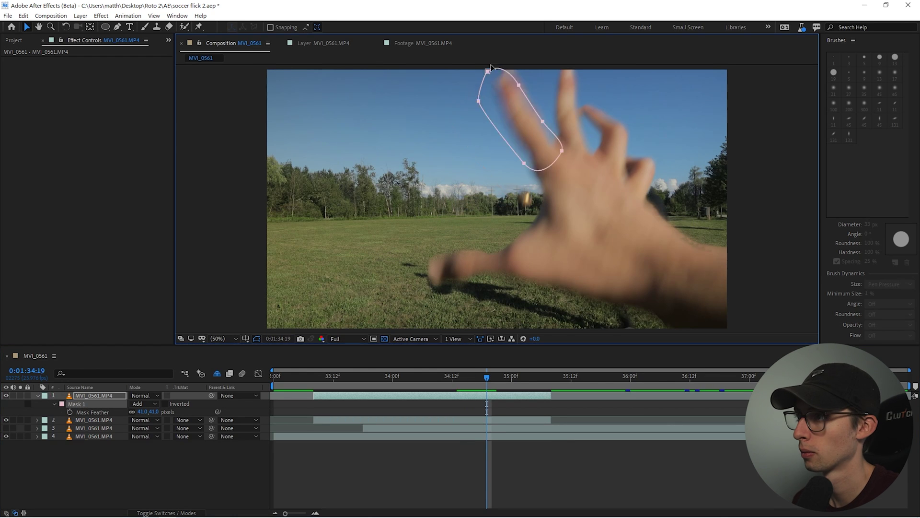
# Step: Solo the masked finger layer together with the Roto Brush hand layer and play them back from 0:01:33:08
pyautogui.moveTo(487, 378)
pyautogui.mouseDown()
pyautogui.moveTo(472, 378)
pyautogui.moveTo(526, 376)
pyautogui.mouseUp()
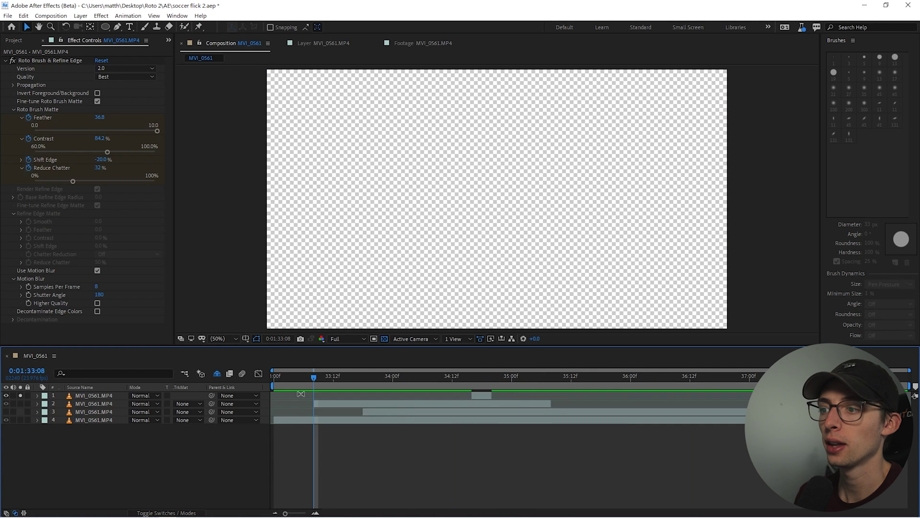
pyautogui.press('space')
pyautogui.press('space')
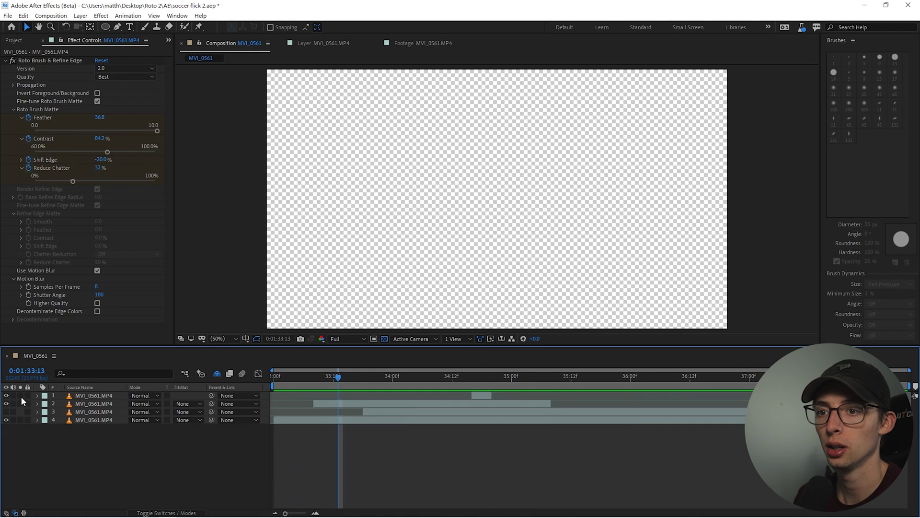
pyautogui.click(21, 396)
pyautogui.click(20, 404)
pyautogui.press('pageup')
pyautogui.press('pageup')
pyautogui.press('pageup')
pyautogui.press('pageup')
pyautogui.press('pageup')
pyautogui.press('space')
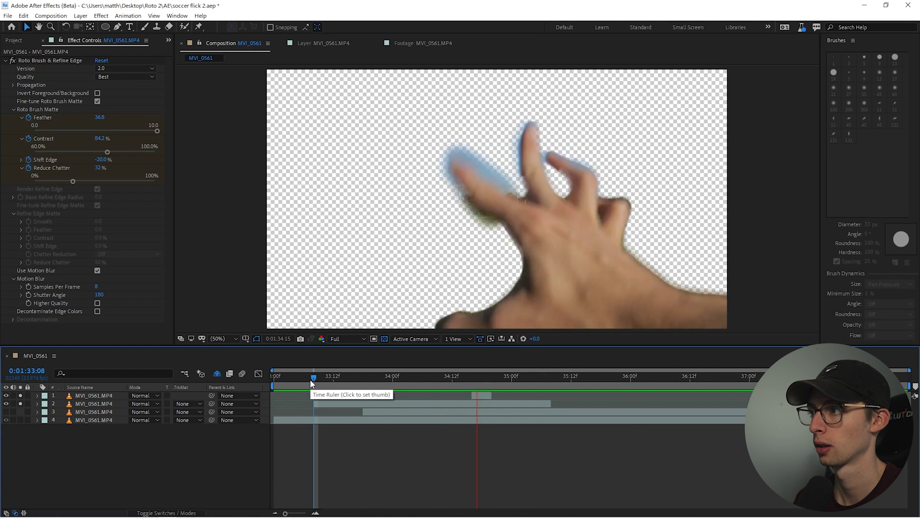
pyautogui.press('space')
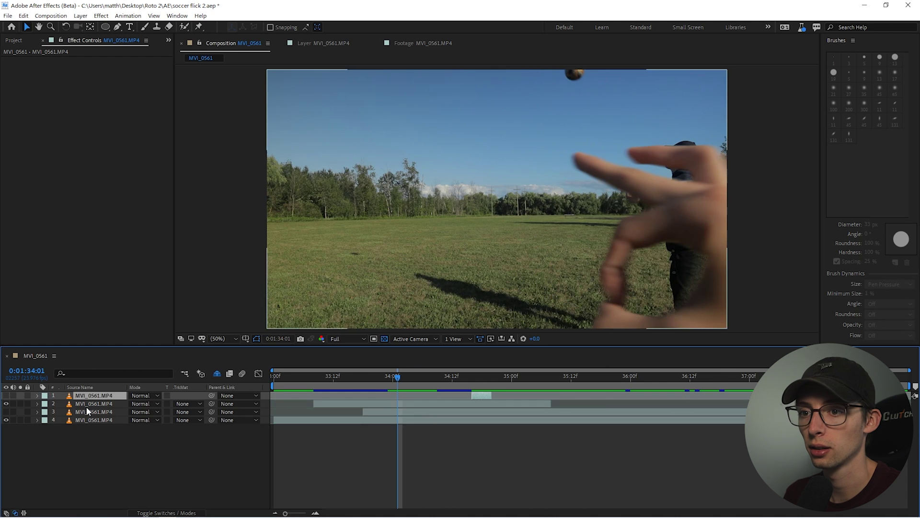
# Step: Hide the Roto Brush hand layer and draw an elliptical mask around the soccer ball at 0:01:33:17 on the footage layer
pyautogui.click(6, 403)
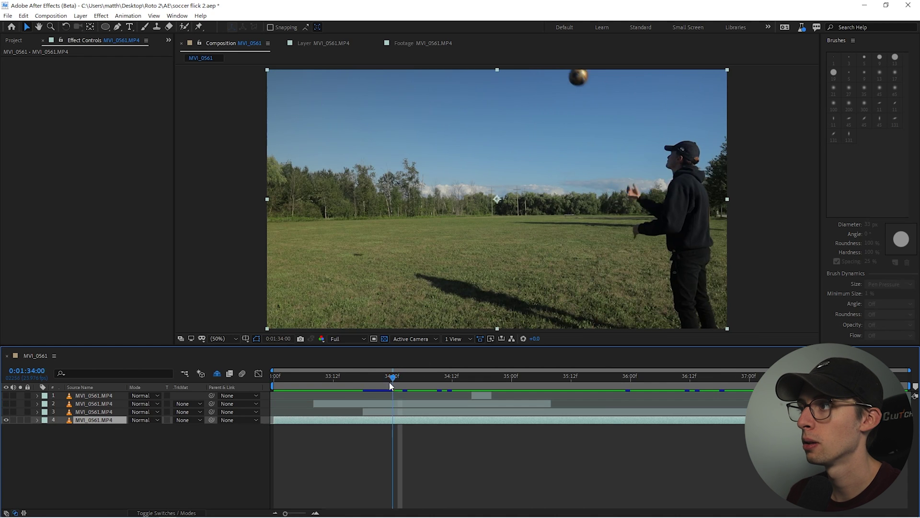
pyautogui.moveTo(389, 381); pyautogui.dragTo(472, 402)
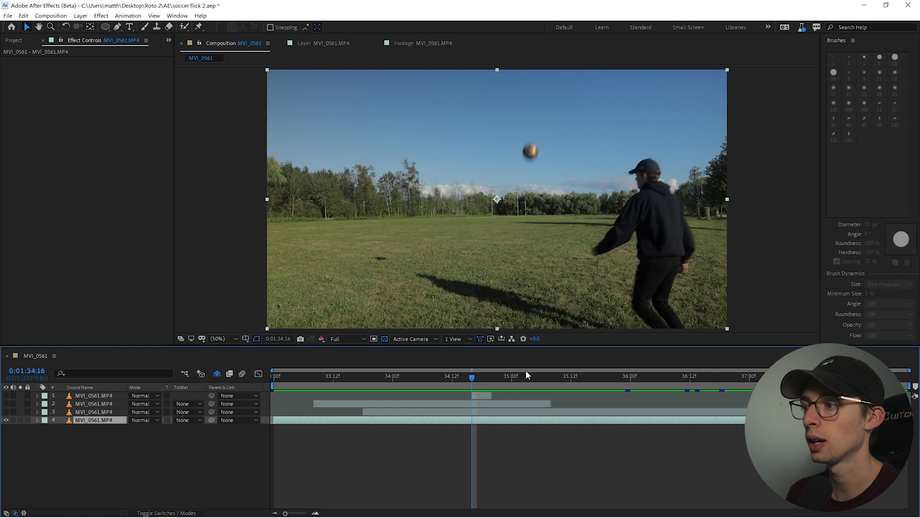
pyautogui.moveTo(468, 384); pyautogui.dragTo(358, 378)
pyautogui.click(105, 26)
pyautogui.moveTo(610, 165); pyautogui.dragTo(630, 187)
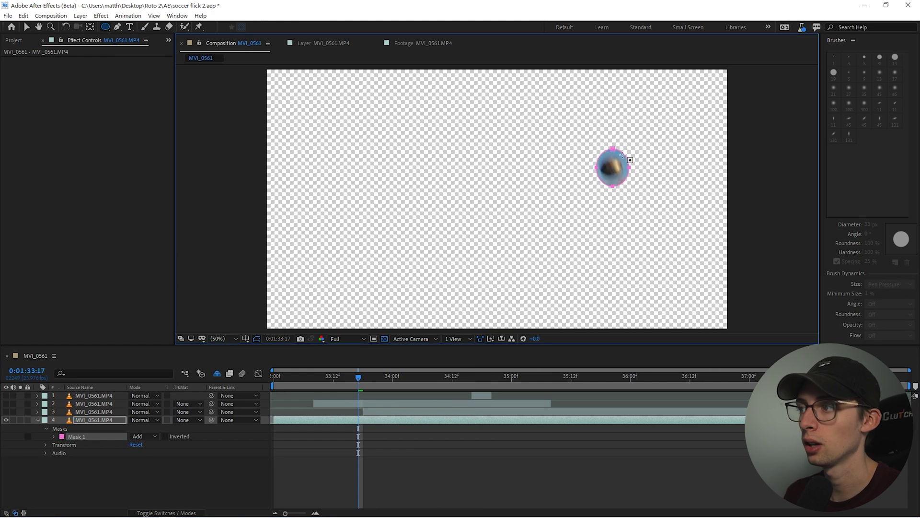
# Step: Set the ball mask's mode to None and center the ellipse on the ball
pyautogui.click(150, 436)
pyautogui.click(153, 447)
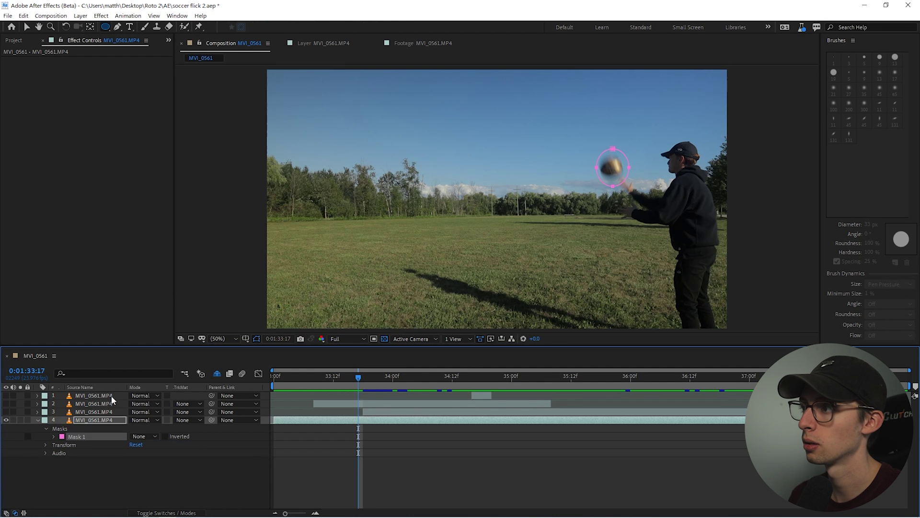
pyautogui.click(27, 27)
pyautogui.moveTo(619, 159); pyautogui.dragTo(617, 159)
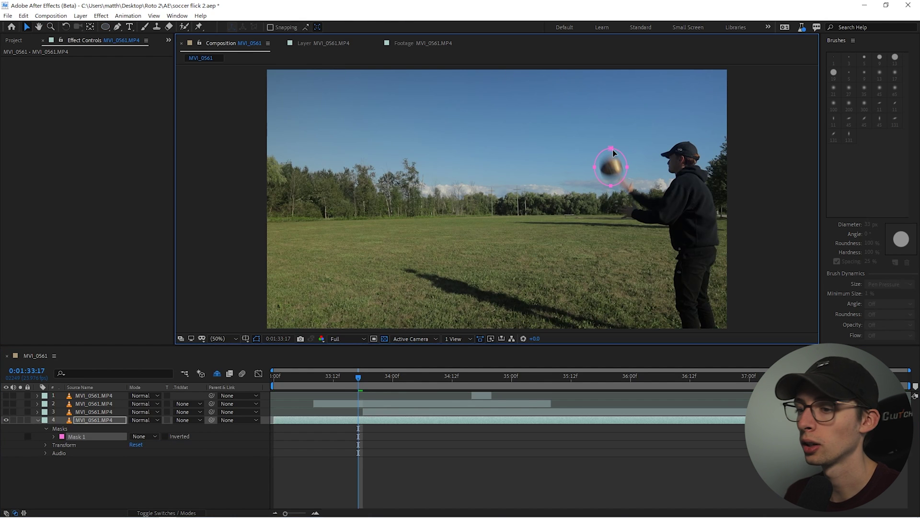
pyautogui.click(84, 436)
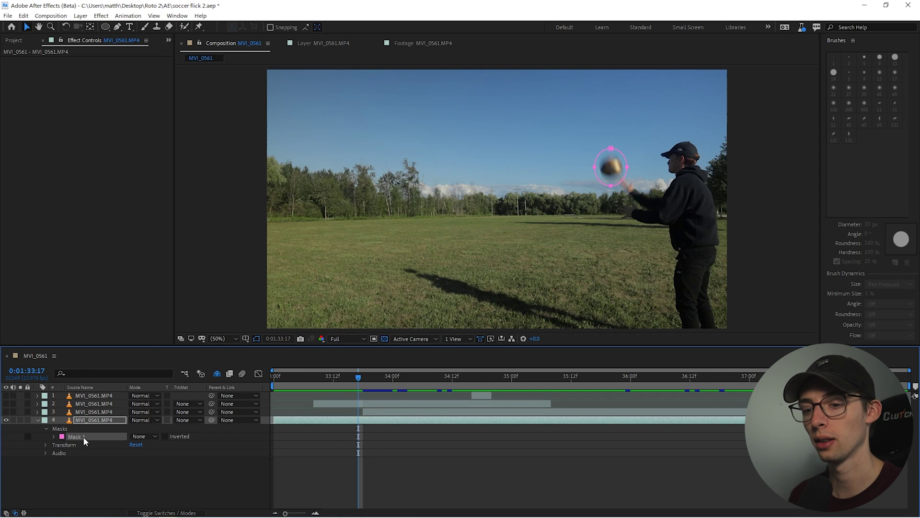
pyautogui.press('p')
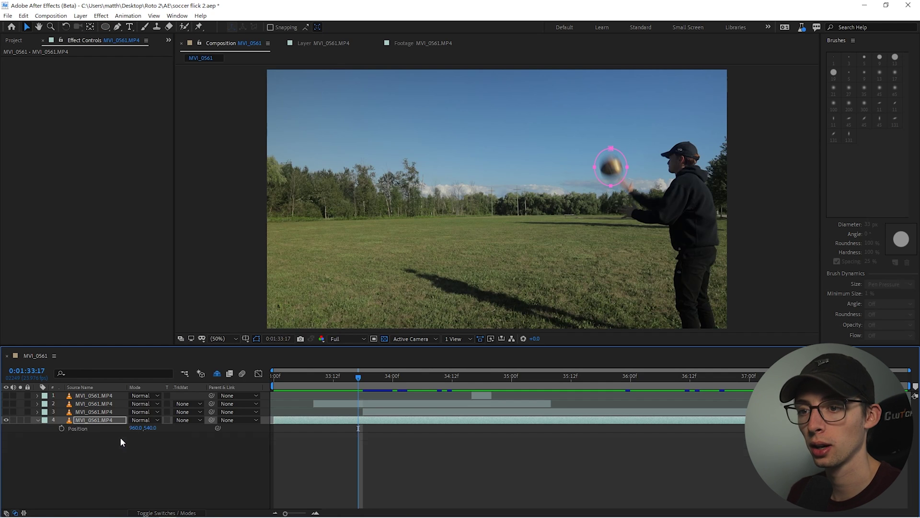
pyautogui.moveTo(362, 378); pyautogui.dragTo(383, 376)
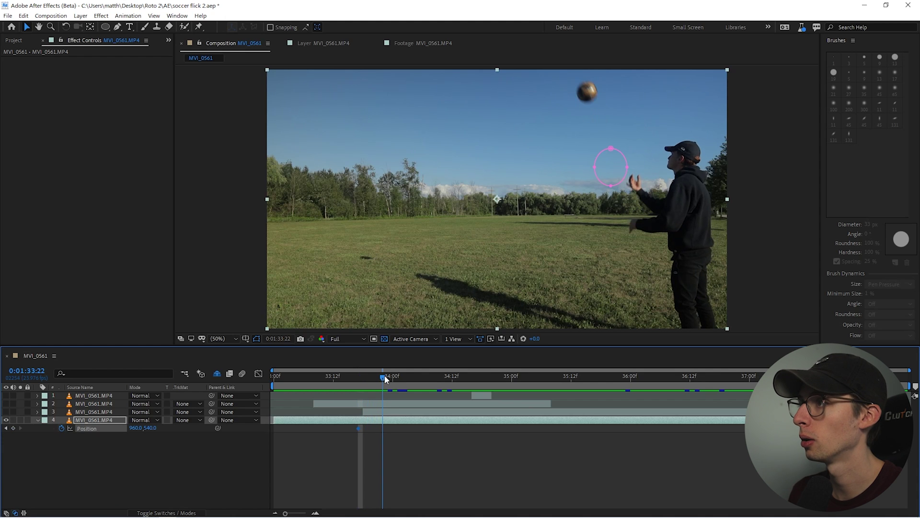
pyautogui.click(111, 444)
pyautogui.click(97, 428)
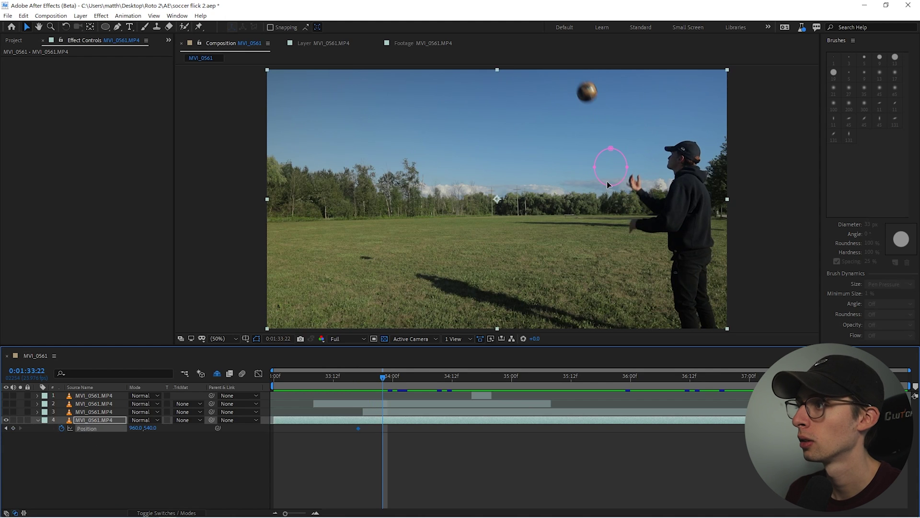
# Step: Keyframe the mask path so the ellipse follows the rising ball from 0:01:33:17 to 0:01:33:22
pyautogui.press('m')
pyautogui.moveTo(353, 381); pyautogui.dragTo(356, 381)
pyautogui.moveTo(587, 107); pyautogui.dragTo(614, 173)
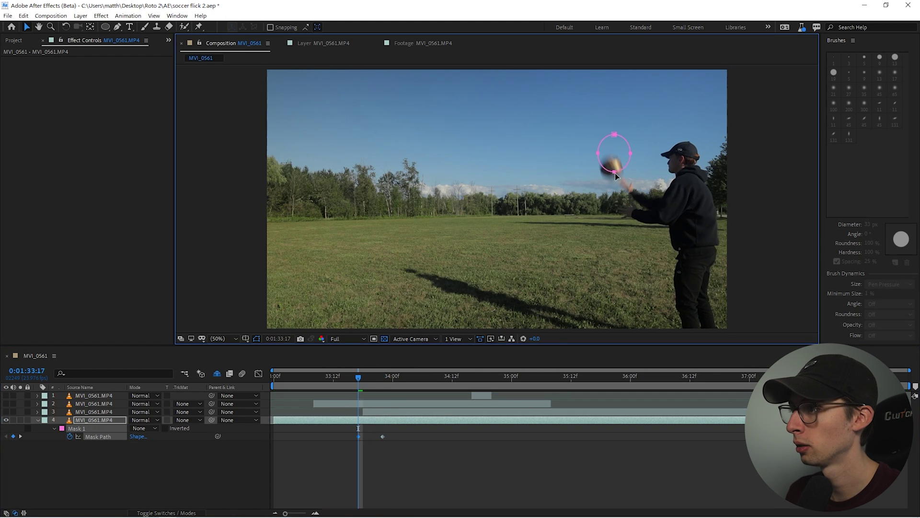
pyautogui.press('pagedown')
pyautogui.press('pagedown')
pyautogui.press('pagedown')
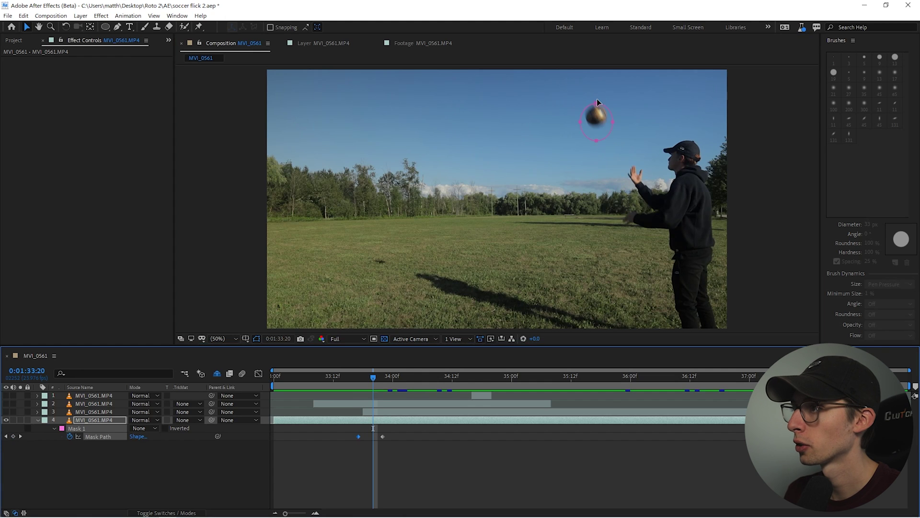
pyautogui.moveTo(597, 102); pyautogui.dragTo(564, 75)
# Step: Keyframe the mask path over the ball at 0:01:34:04 and correct its position at 0:01:34:01
pyautogui.press('pagedown')
pyautogui.press('pagedown')
pyautogui.press('pagedown')
pyautogui.press('pagedown')
pyautogui.press('pagedown')
pyautogui.press('pagedown')
pyautogui.press('pagedown')
pyautogui.press('pagedown')
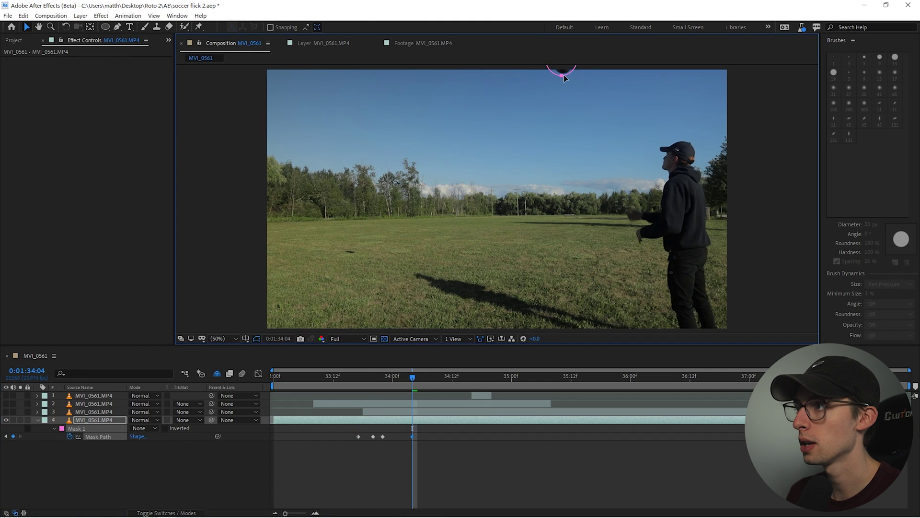
pyautogui.click(393, 389)
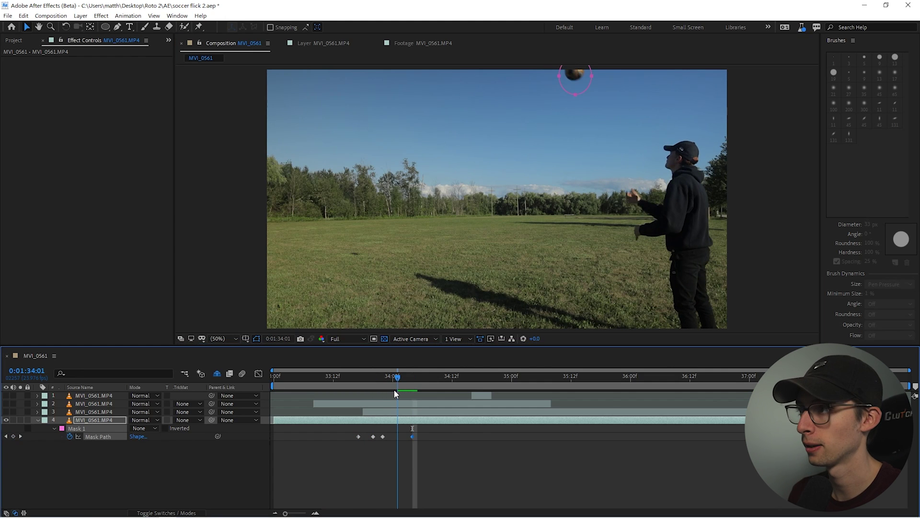
pyautogui.moveTo(575, 94); pyautogui.dragTo(575, 88)
# Step: Keyframe the mask path to follow the falling ball through 0:01:34:18
pyautogui.moveTo(398, 378); pyautogui.dragTo(459, 383)
pyautogui.moveTo(563, 76); pyautogui.dragTo(527, 195)
pyautogui.press('pagedown')
pyautogui.press('pagedown')
pyautogui.press('pagedown')
pyautogui.press('pagedown')
pyautogui.press('pagedown')
pyautogui.moveTo(472, 384); pyautogui.dragTo(422, 383)
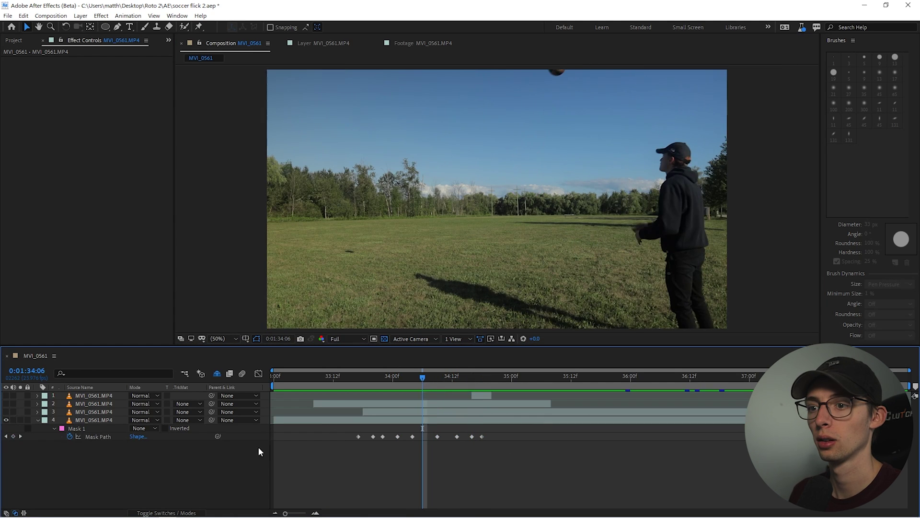
# Step: Set the ball mask's mode to Add and reposition its path over the ball at 0:01:34:07
pyautogui.click(146, 428)
pyautogui.click(157, 449)
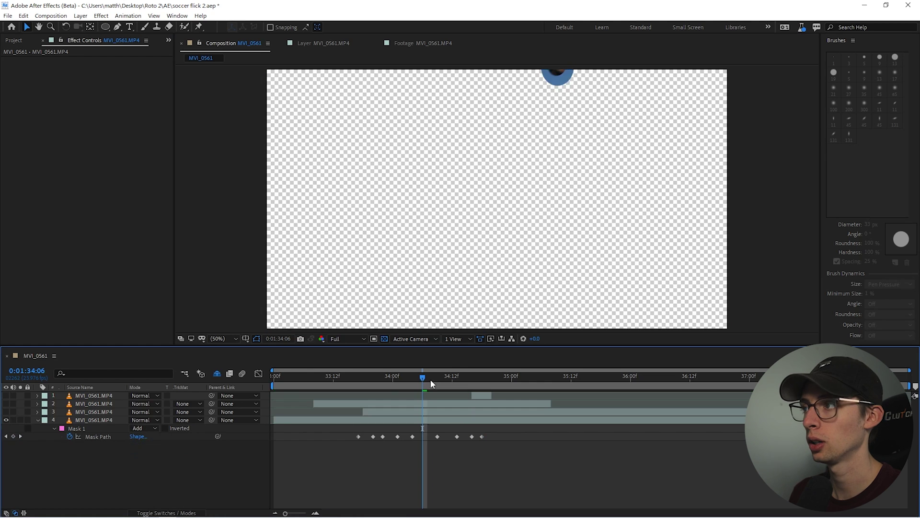
pyautogui.click(430, 378)
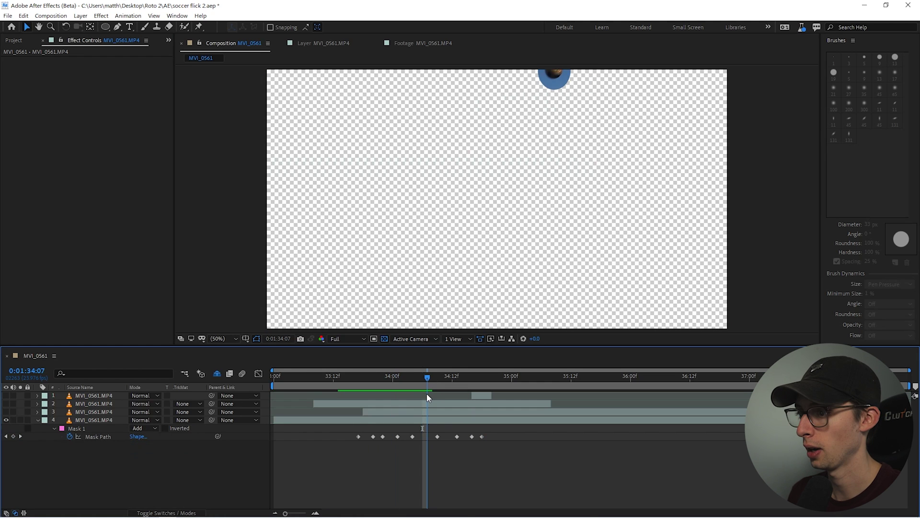
pyautogui.click(94, 436)
pyautogui.moveTo(555, 89); pyautogui.dragTo(557, 86)
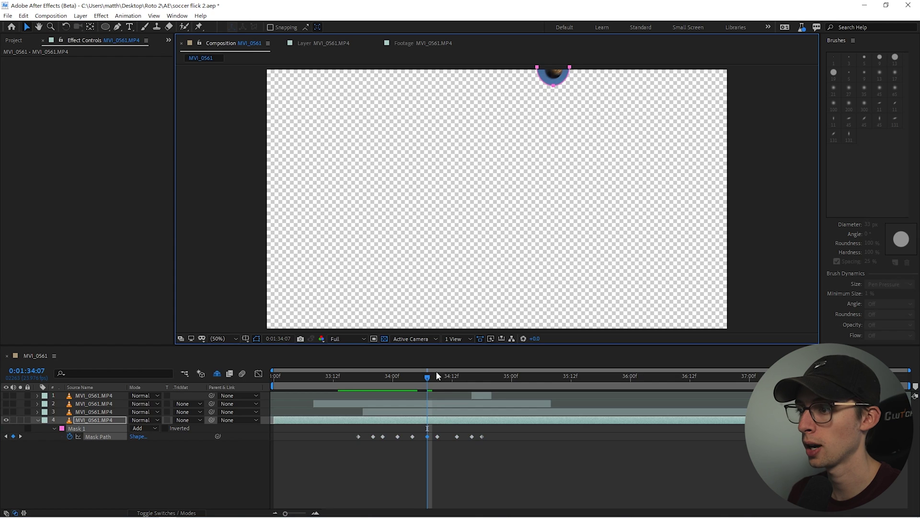
# Step: Reveal the ball mask's properties and keyframe Mask Feather at 33 pixels and Mask Expansion at -7 pixels at 0:01:33:18
pyautogui.moveTo(437, 376); pyautogui.dragTo(478, 381)
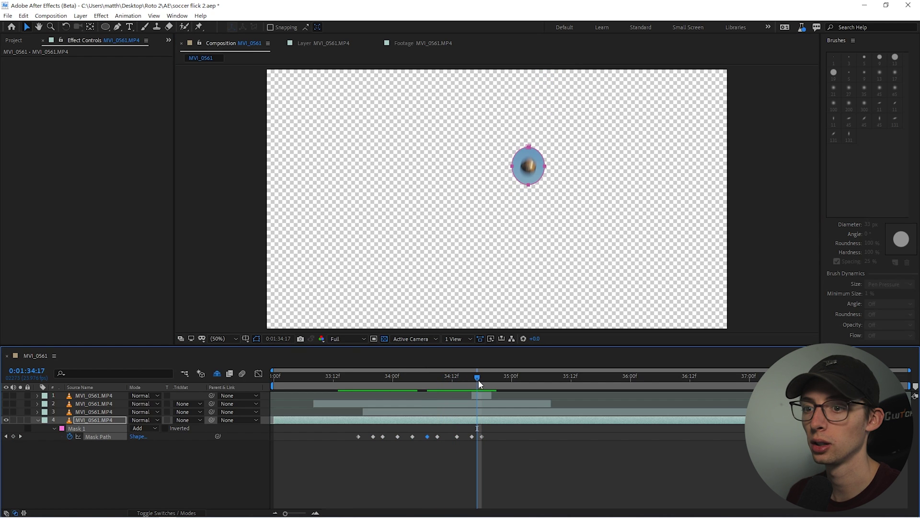
pyautogui.click(88, 465)
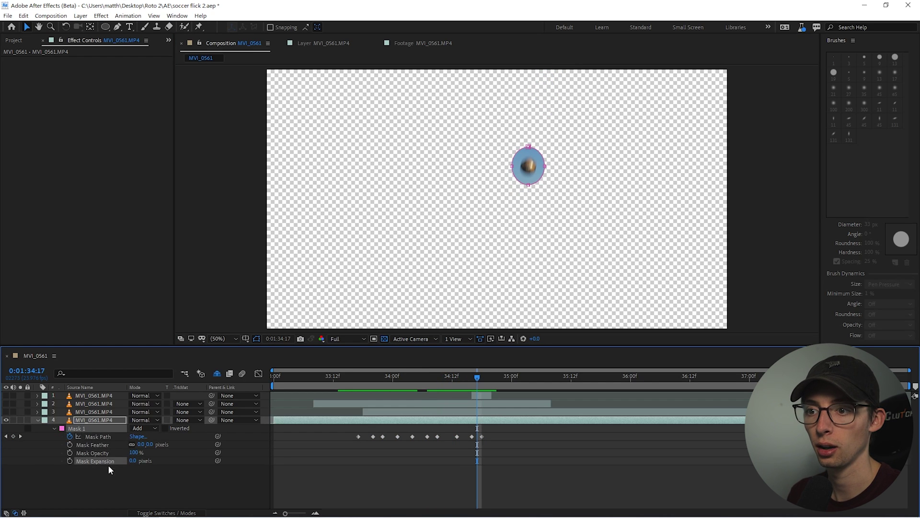
pyautogui.click(95, 461)
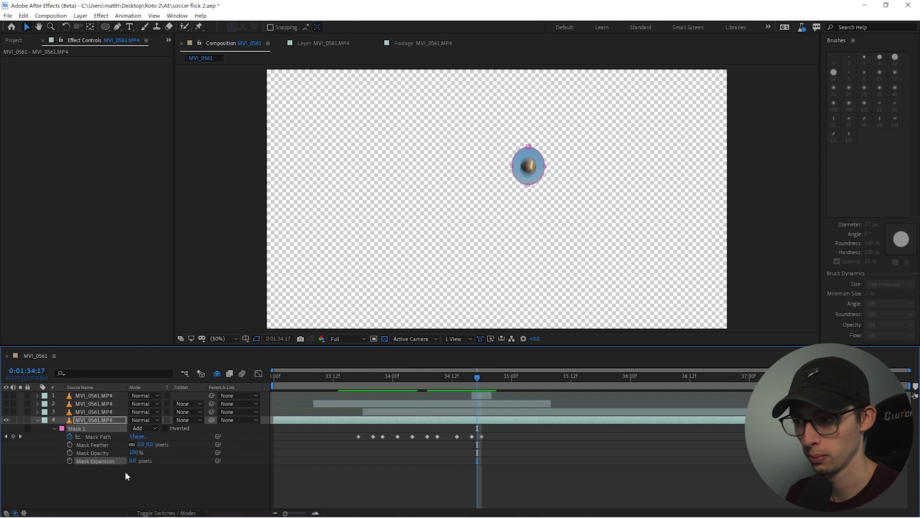
pyautogui.click(362, 383)
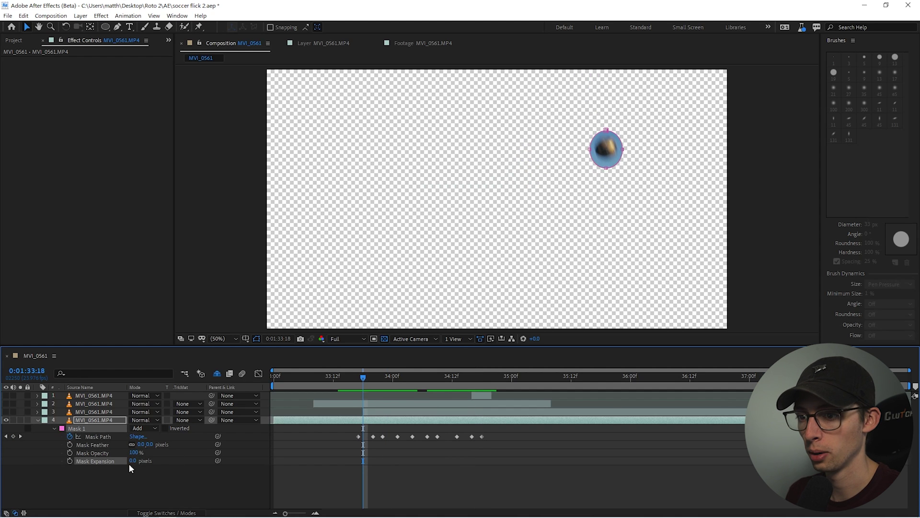
pyautogui.moveTo(130, 461)
pyautogui.mouseDown()
pyautogui.moveTo(154, 444)
pyautogui.moveTo(135, 461)
pyautogui.mouseUp()
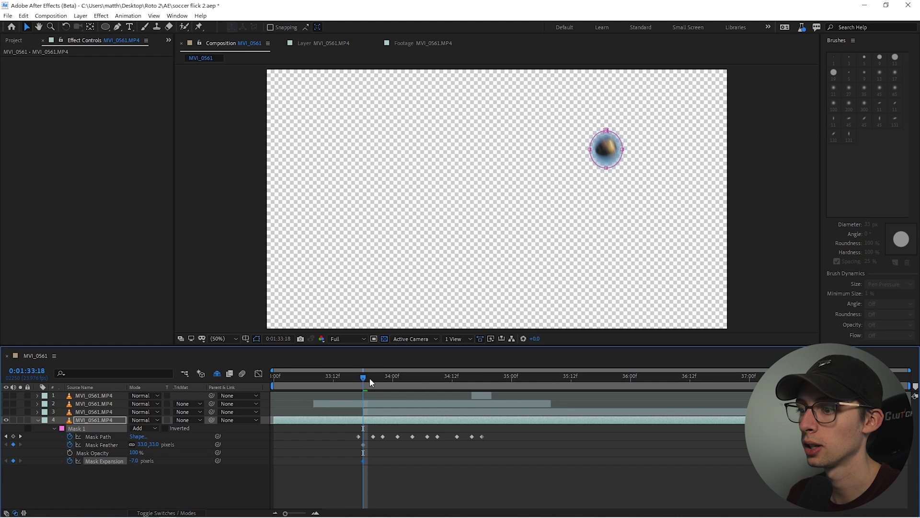
# Step: Keyframe the ball mask's feather and expansion at 0:01:34:09 and 0:01:34:18, and set them to 31 and -16 pixels at 0:01:33:18
pyautogui.moveTo(369, 378); pyautogui.dragTo(481, 408)
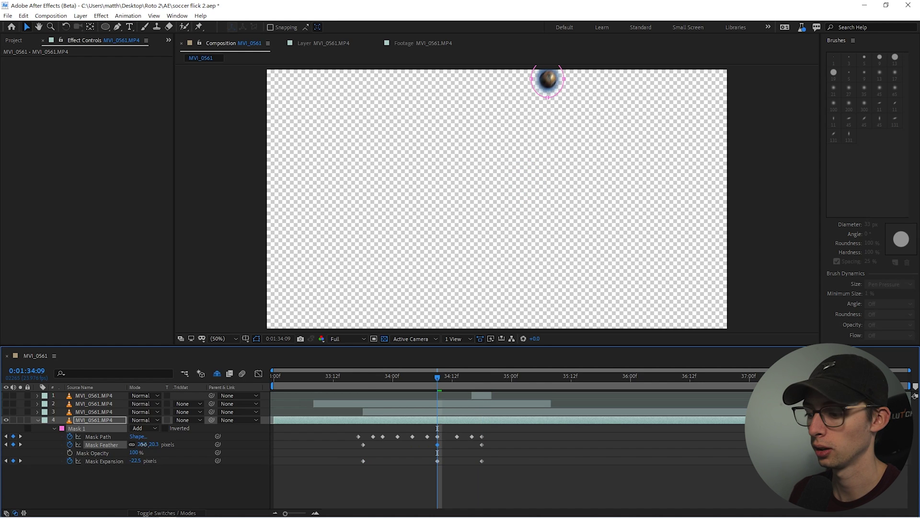
pyautogui.click(154, 487)
pyautogui.click(6, 460)
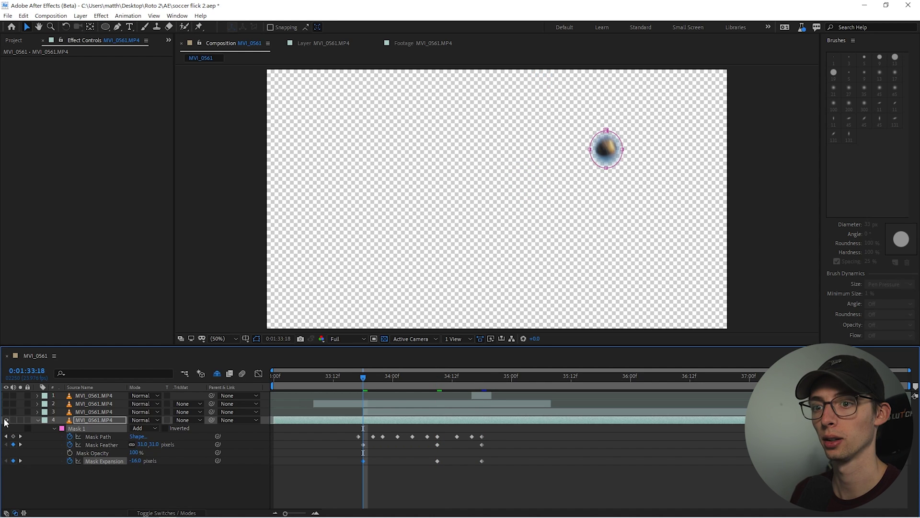
# Step: Make the hidden layers visible and rename the four layers Hand 2, Hand, Kick and Throw
pyautogui.click(6, 420)
pyautogui.click(7, 420)
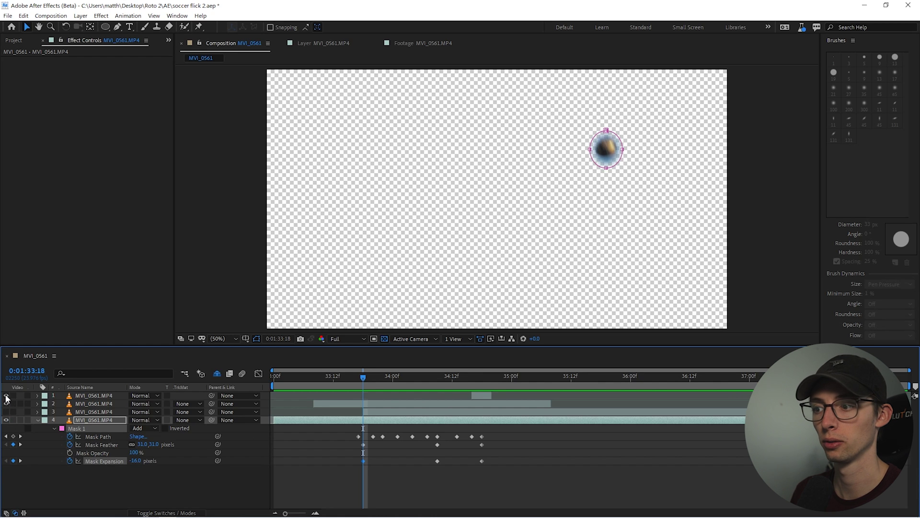
pyautogui.rightClick(95, 414)
pyautogui.click(154, 391)
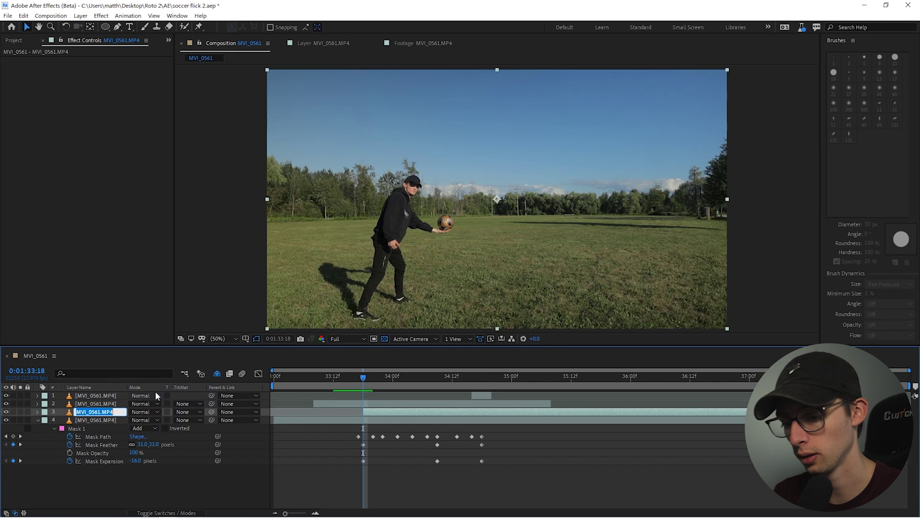
pyautogui.write('Kick')
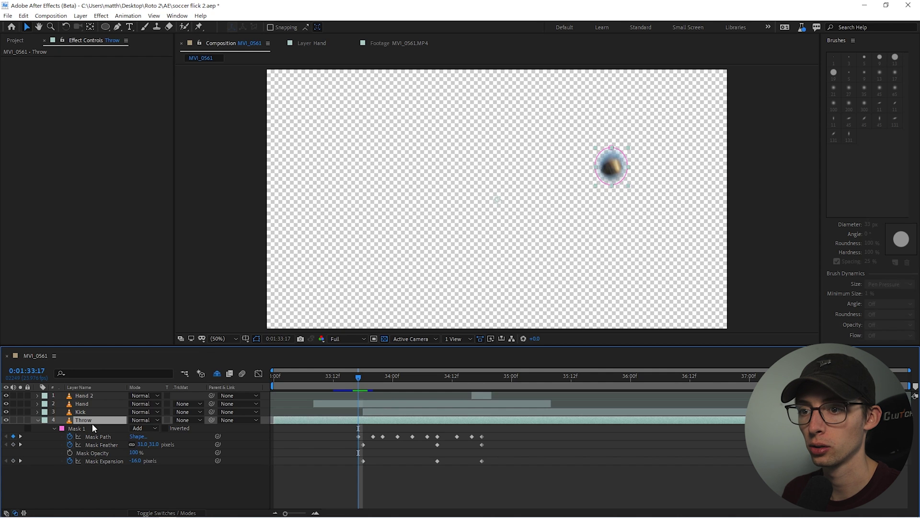
# Step: Name the masked ball layer ball 2 above an unmasked throw layer, and solo it briefly to check the masked ball
pyautogui.rightClick(82, 421)
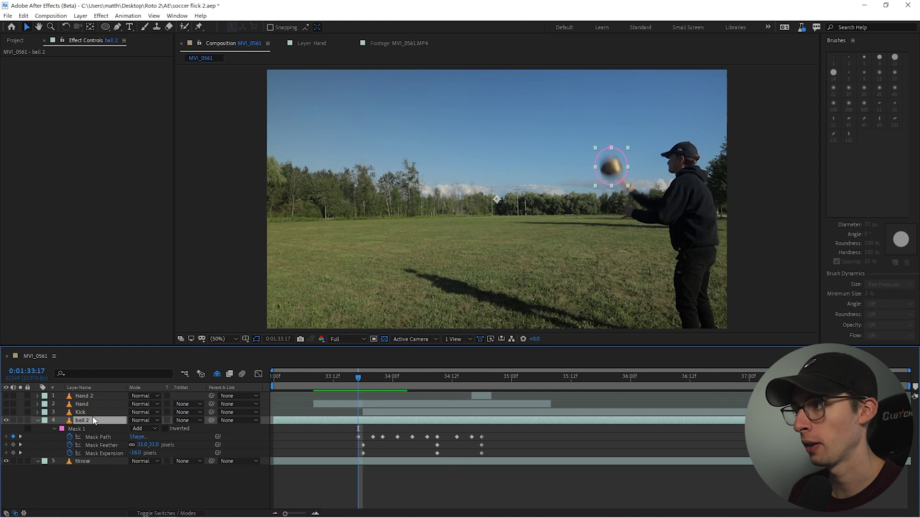
pyautogui.click(20, 419)
pyautogui.moveTo(358, 379); pyautogui.dragTo(359, 406)
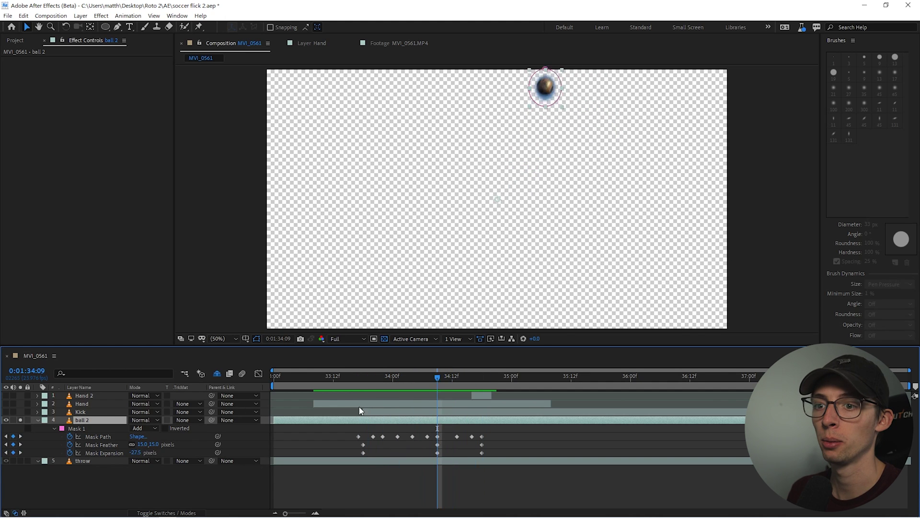
pyautogui.click(20, 419)
# Step: Keyframe ball 2's Position at 0:01:33:17 and set it to 663.0, 540.0 at 0:01:34:18
pyautogui.moveTo(378, 375); pyautogui.dragTo(357, 422)
pyautogui.press('p')
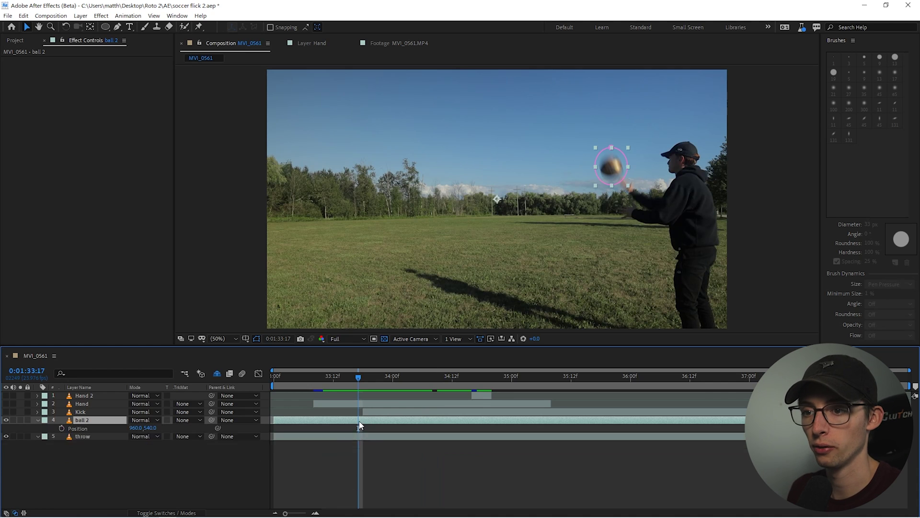
pyautogui.press('u')
pyautogui.moveTo(358, 377); pyautogui.dragTo(483, 391)
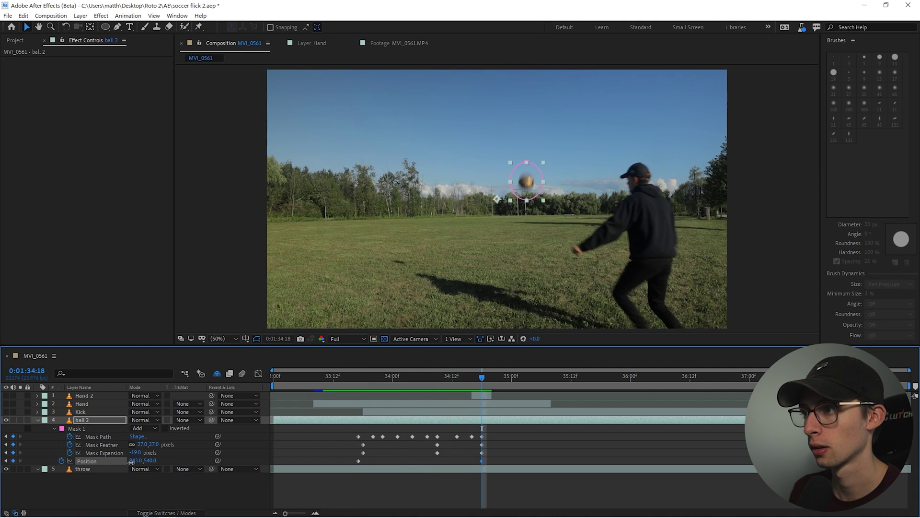
pyautogui.moveTo(130, 462); pyautogui.dragTo(65, 461)
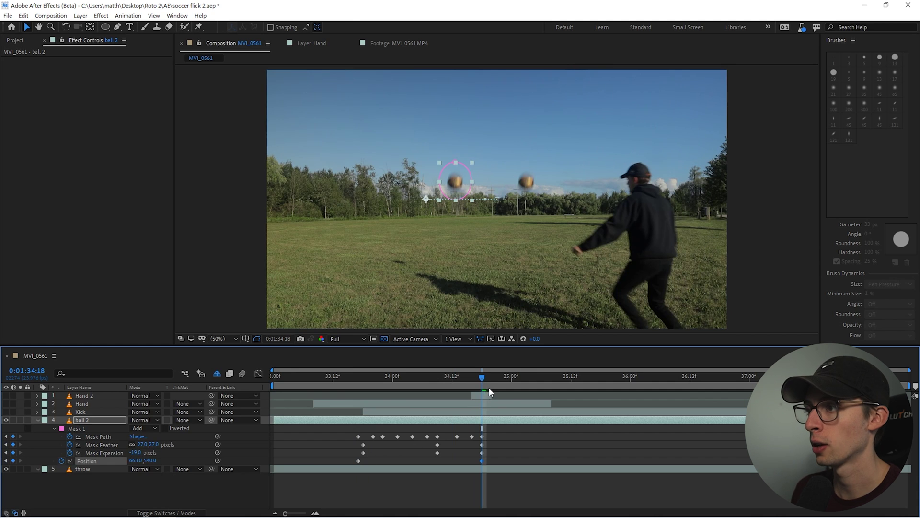
# Step: Play back the shifted ball, make the Hand layer visible, and move the Kick layer to the top of the stack
pyautogui.moveTo(489, 390); pyautogui.dragTo(338, 387)
pyautogui.press('space')
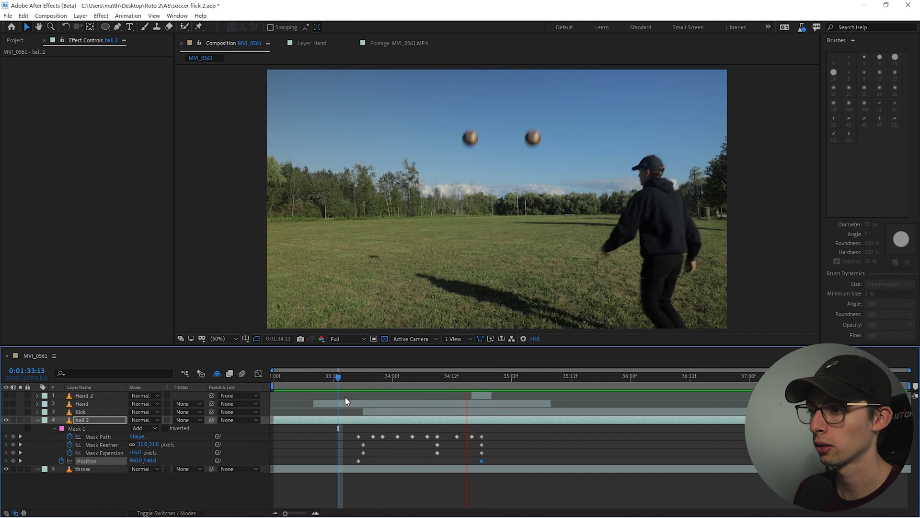
pyautogui.click(329, 385)
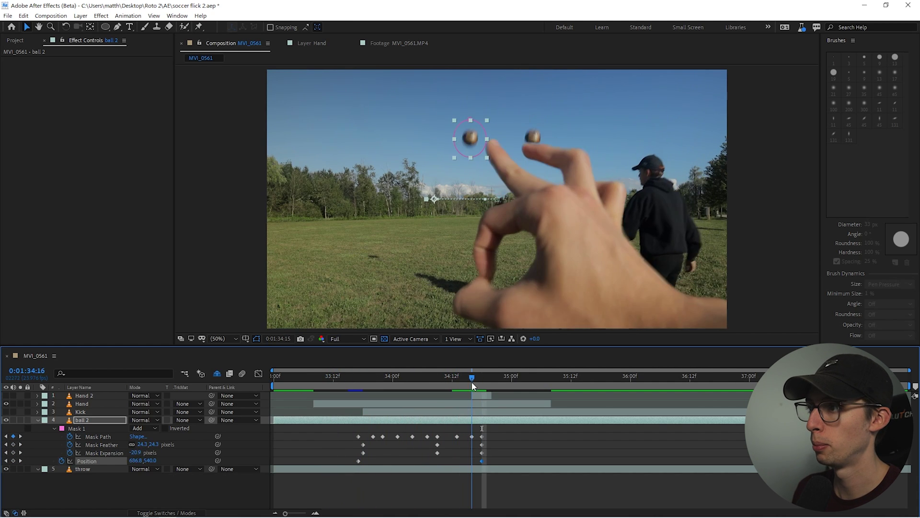
pyautogui.moveTo(472, 382); pyautogui.dragTo(454, 385)
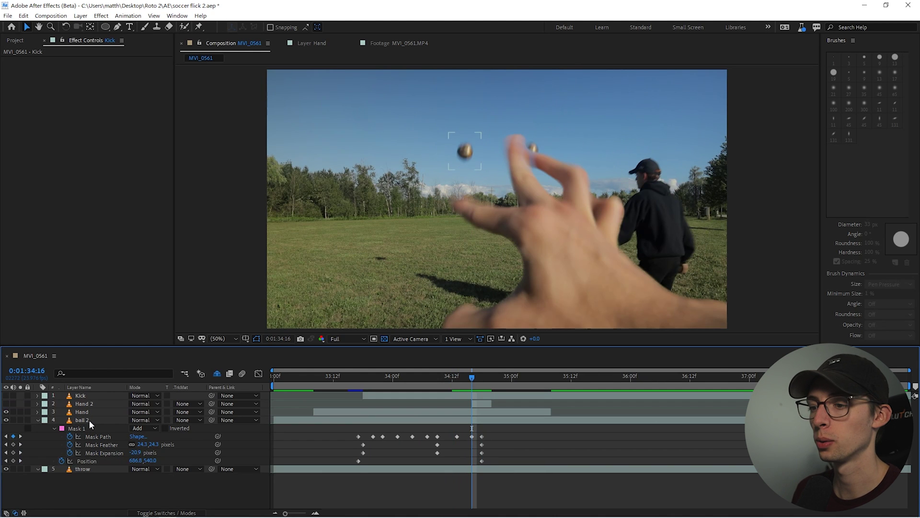
# Step: Collapse the ball 2 layer and open the throw layer in its own viewer at 0:01:33:18
pyautogui.click(88, 419)
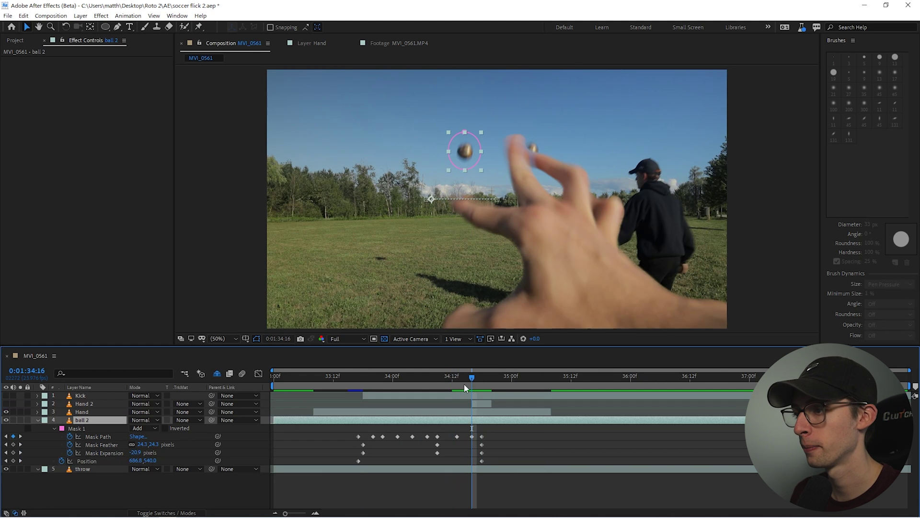
pyautogui.moveTo(465, 380); pyautogui.dragTo(436, 389)
pyautogui.click(37, 419)
pyautogui.click(86, 428)
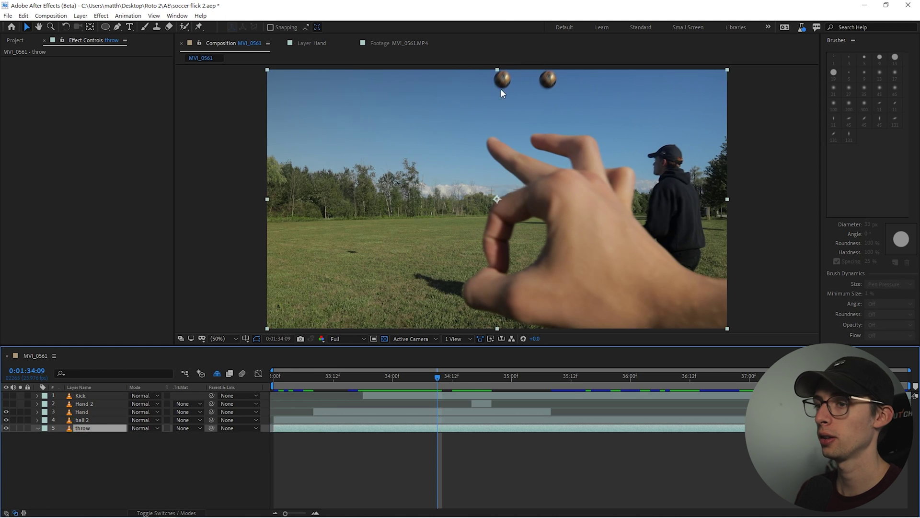
pyautogui.doubleClick(69, 428)
pyautogui.moveTo(450, 377); pyautogui.dragTo(356, 389)
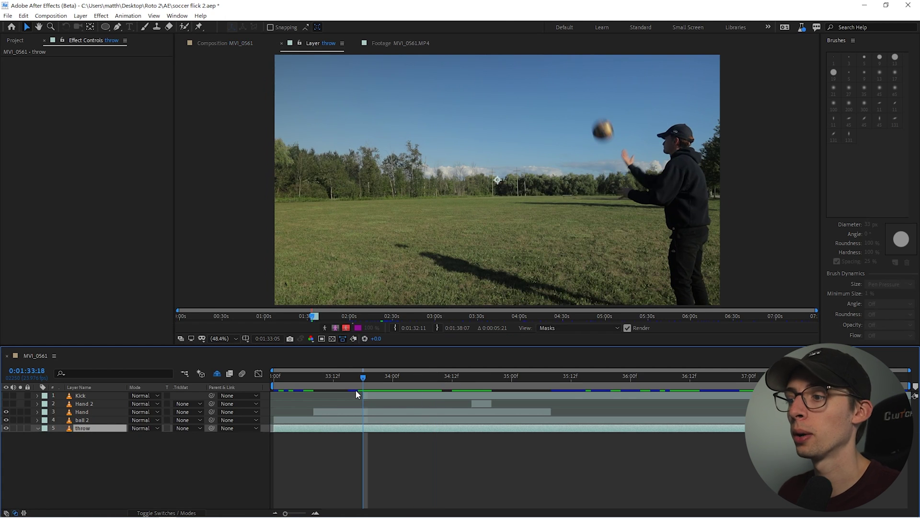
# Step: Set up the Clone Stamp tool with a 192 px brush at 0% hardness, sized to cover the ball
pyautogui.click(157, 27)
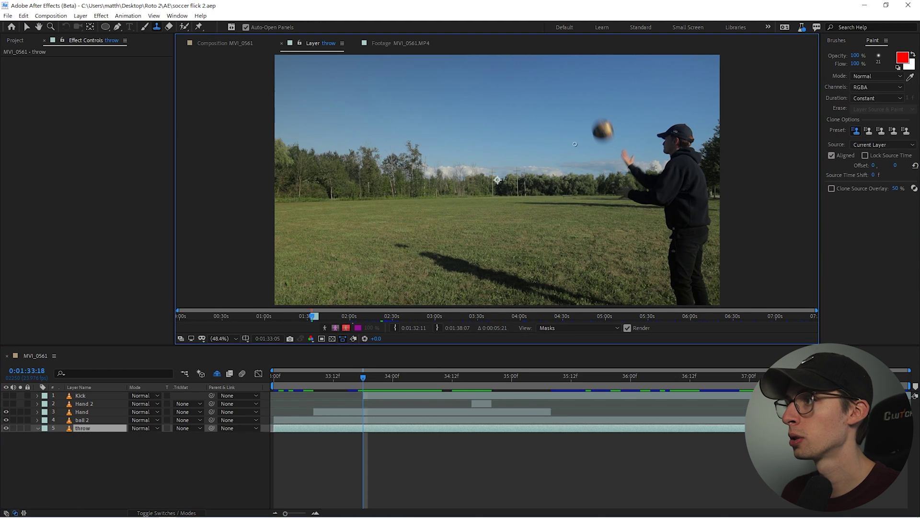
pyautogui.click(838, 41)
pyautogui.keyDown('alt'); pyautogui.click(602, 130); pyautogui.keyUp('alt')
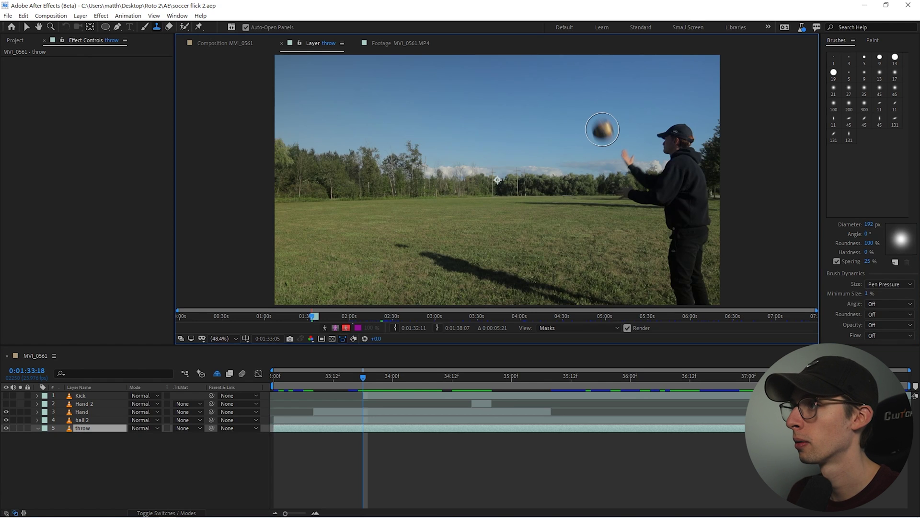
# Step: Compare neighbouring frames for clean sky and clone the original ball out of the throw layer at 0:01:33:18
pyautogui.press('pageup')
pyautogui.press('pagedown')
pyautogui.press('pagedown')
pyautogui.press('pagedown')
pyautogui.press('pagedown')
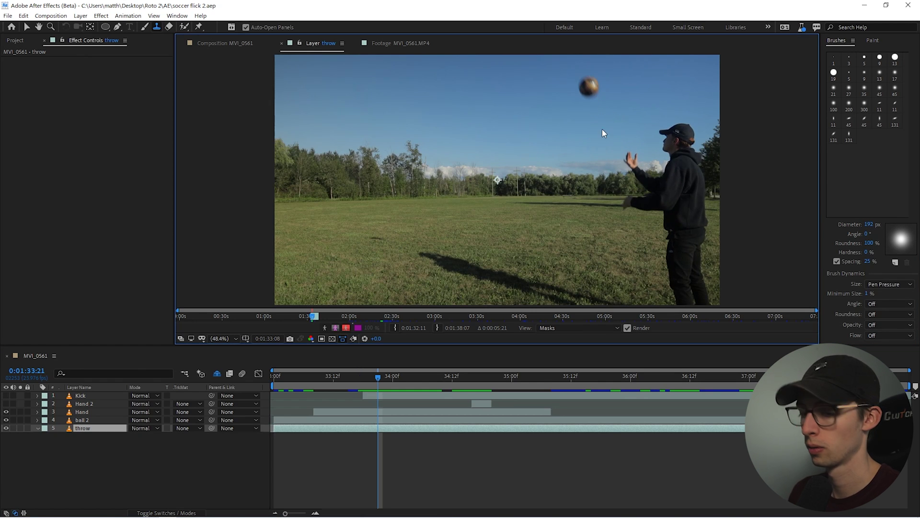
pyautogui.press('pageup')
pyautogui.press('pageup')
pyautogui.press('pageup')
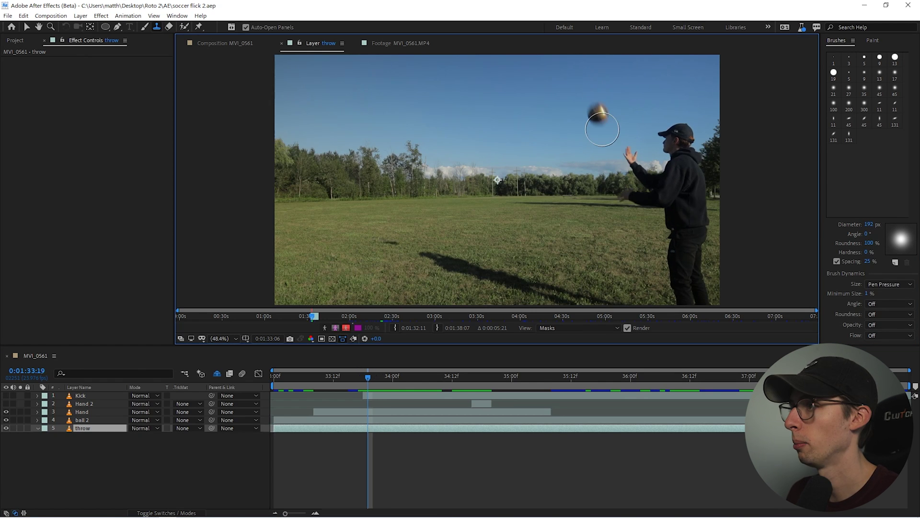
pyautogui.click(602, 129)
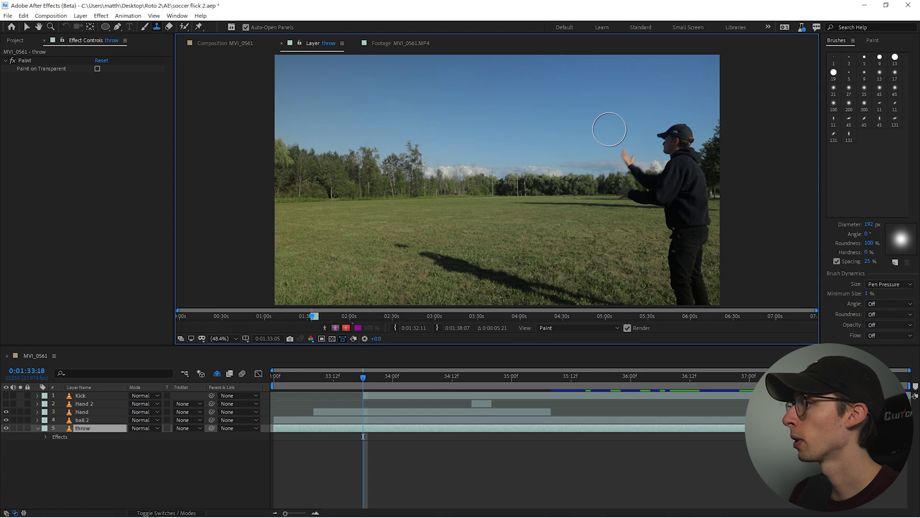
# Step: Set the clone brush's hardness to 100% and clone the ball out of the sky at 0:01:33:19
pyautogui.moveTo(866, 252); pyautogui.dragTo(916, 251)
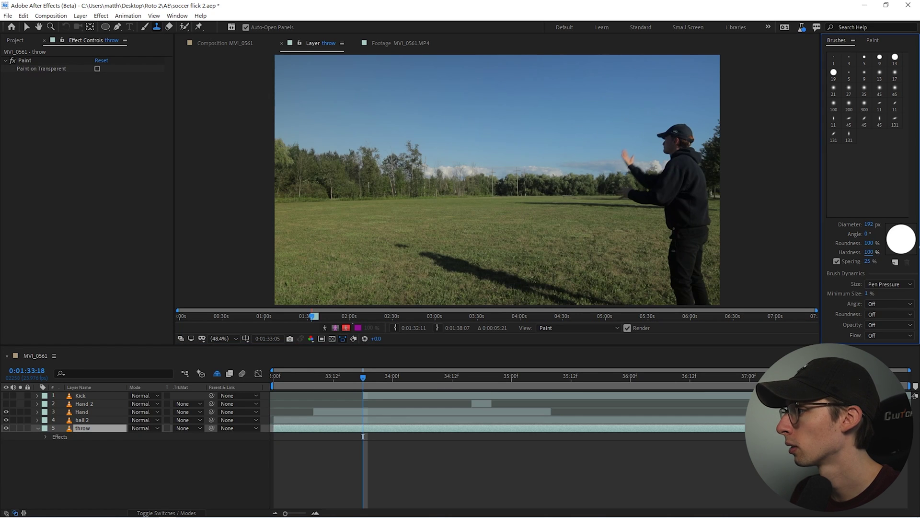
pyautogui.press('pagedown')
pyautogui.press('pagedown')
pyautogui.press('pagedown')
pyautogui.press('pagedown')
pyautogui.press('pagedown')
pyautogui.press('pagedown')
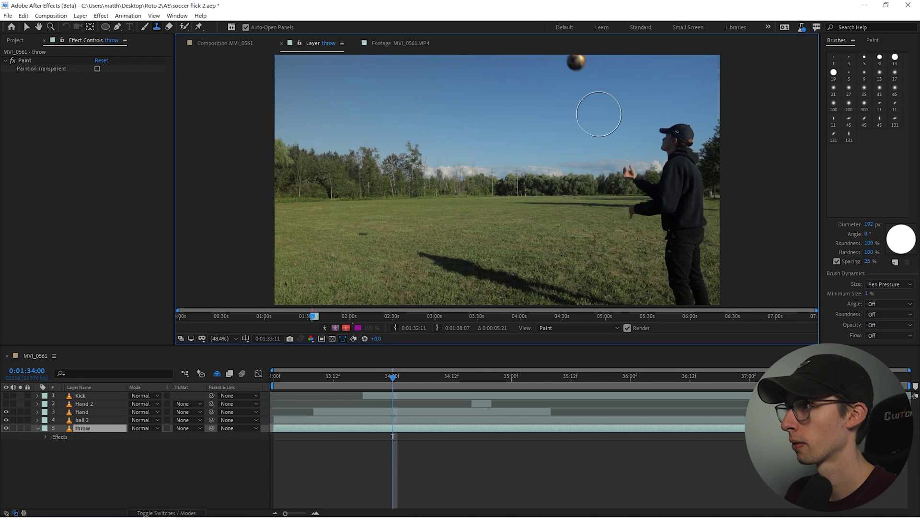
pyautogui.press('pageup')
pyautogui.press('pageup')
pyautogui.press('pageup')
pyautogui.press('pageup')
pyautogui.press('pageup')
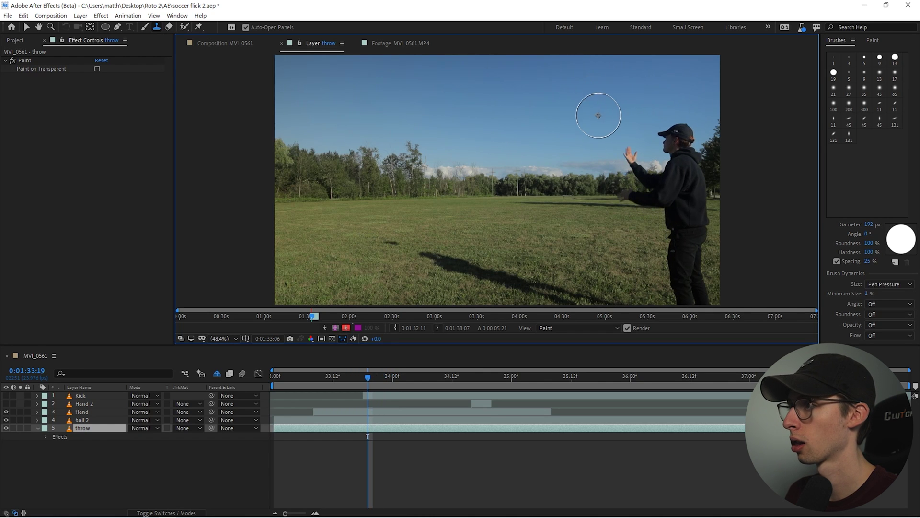
# Step: Clone the rising ball out of the throw layer's sky through 0:01:33:23
pyautogui.press('pagedown')
pyautogui.press('pagedown')
pyautogui.press('pagedown')
pyautogui.press('pagedown')
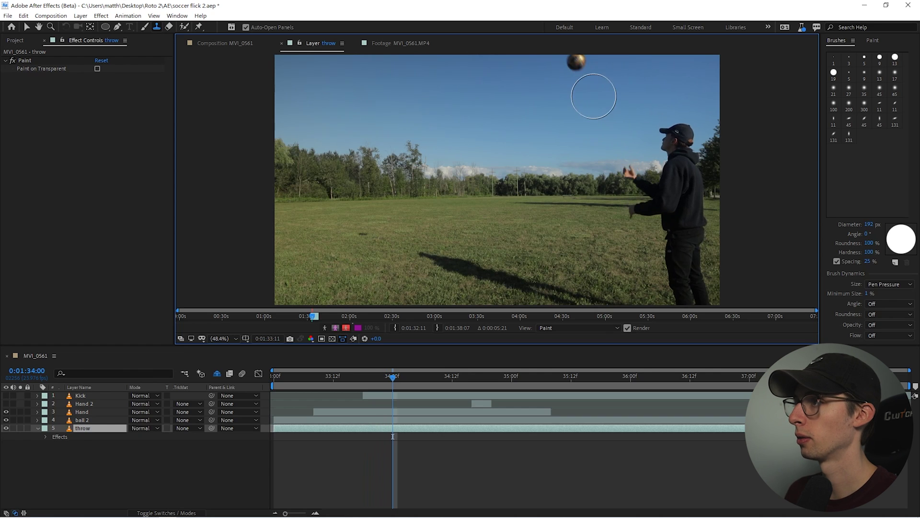
pyautogui.moveTo(592, 81); pyautogui.dragTo(581, 74)
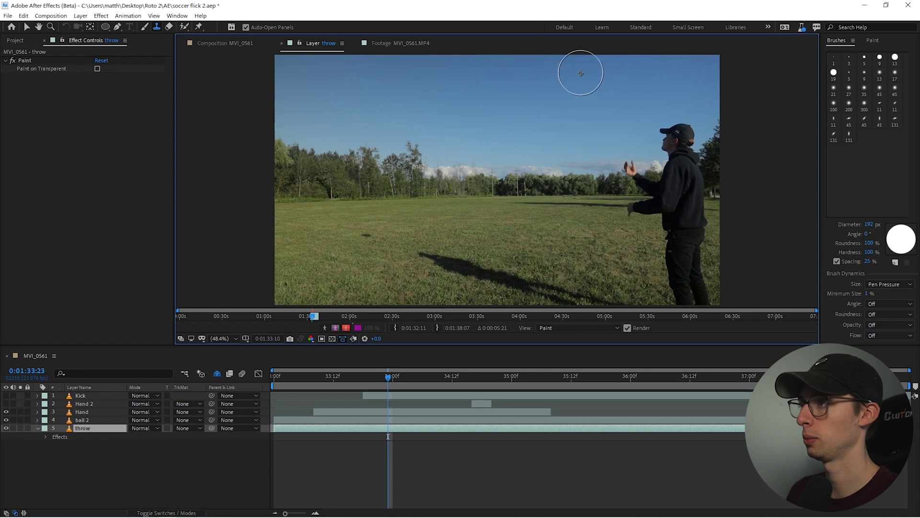
# Step: Clone the ball out of the throw layer frame by frame from 0:01:34:00 towards 0:01:35:03, with the brush hardness at 88%
pyautogui.press('pagedown')
pyautogui.press('pagedown')
pyautogui.press('pagedown')
pyautogui.press('pagedown')
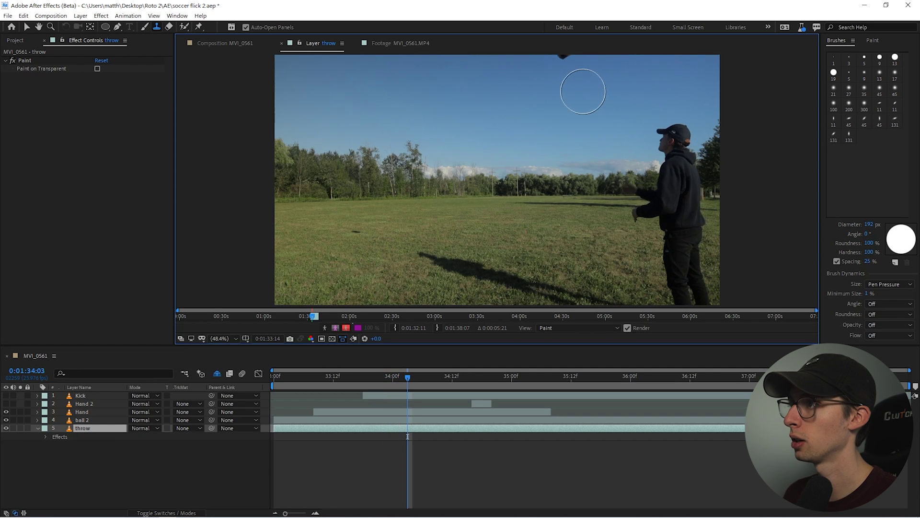
pyautogui.press('pageup')
pyautogui.press('pageup')
pyautogui.press('pageup')
pyautogui.press('pageup')
pyautogui.press('pagedown')
pyautogui.press('pagedown')
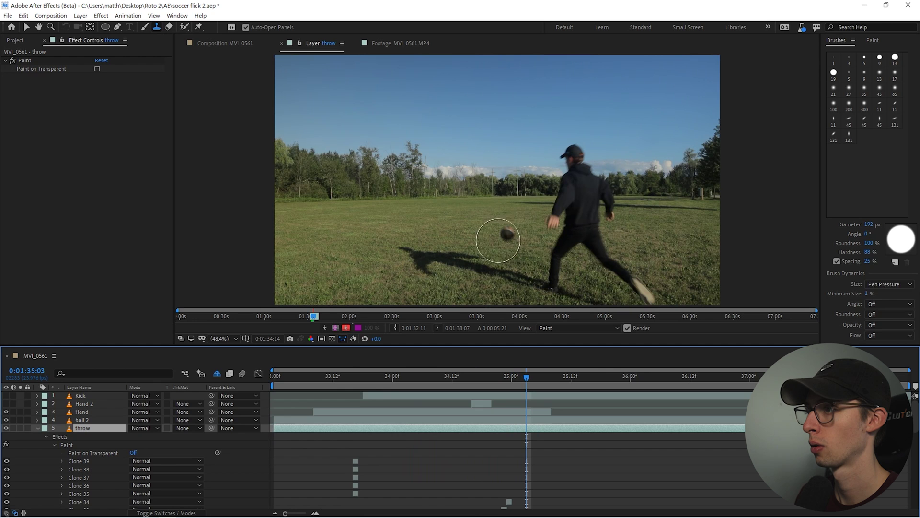
# Step: Clone the ball out of the grass on the throw layer frame by frame from 0:01:35:03 up to 0:01:35:13, with the brush hardness raised to 100%
pyautogui.click(506, 225)
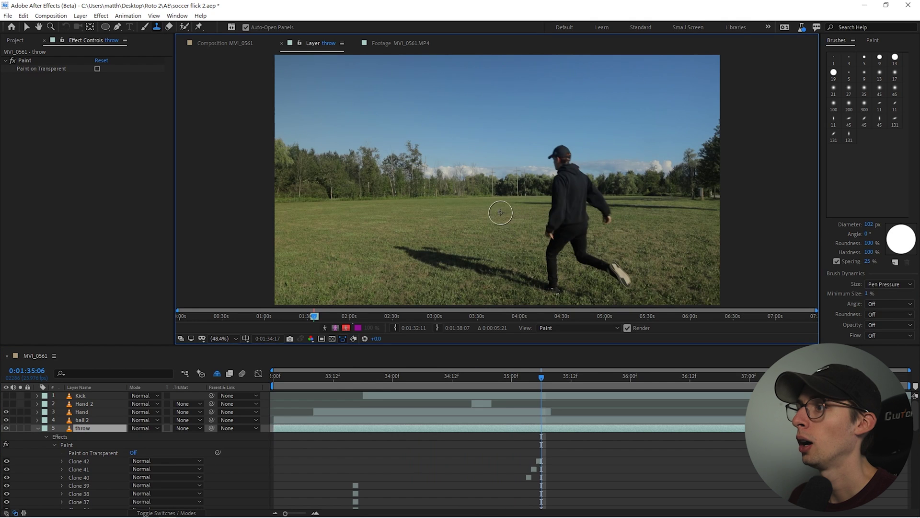
pyautogui.click(499, 211)
pyautogui.press('pagedown')
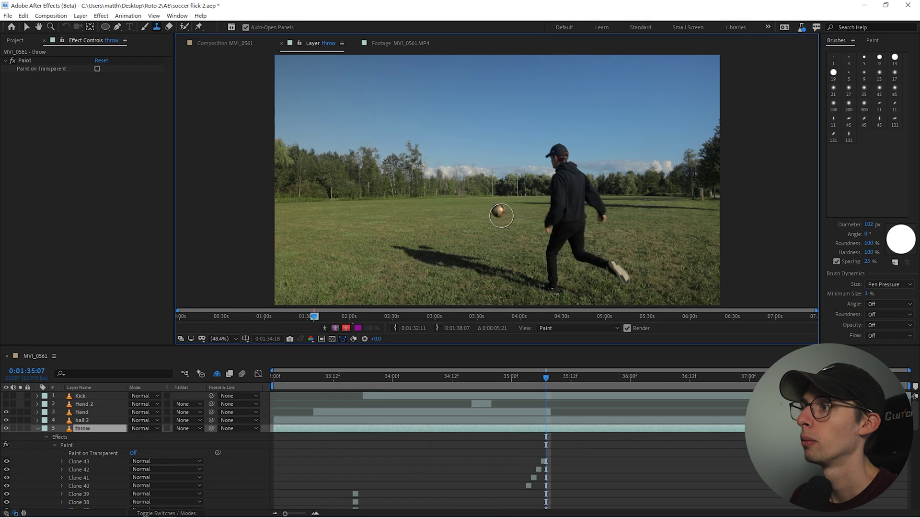
pyautogui.press('2')
pyautogui.click(512, 217)
pyautogui.press('2')
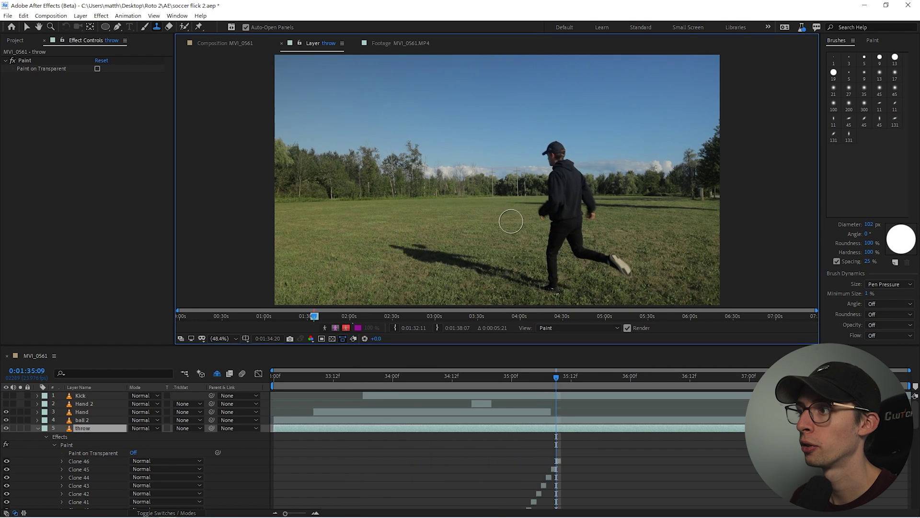
pyautogui.press('2')
pyautogui.click(494, 208)
pyautogui.press('2')
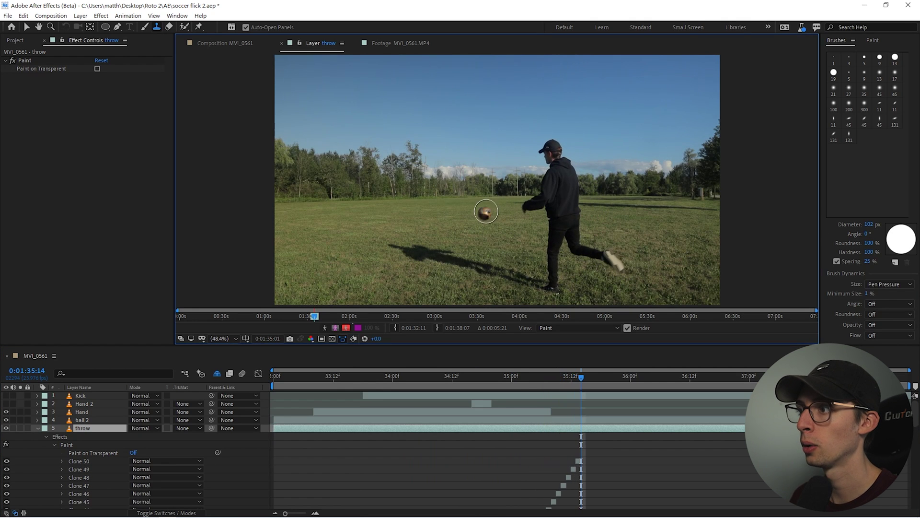
# Step: Clone the dropping ball out of the throw layer's grass on each frame from 0:01:35:14 to 0:01:35:18
pyautogui.click(486, 213)
pyautogui.press('2')
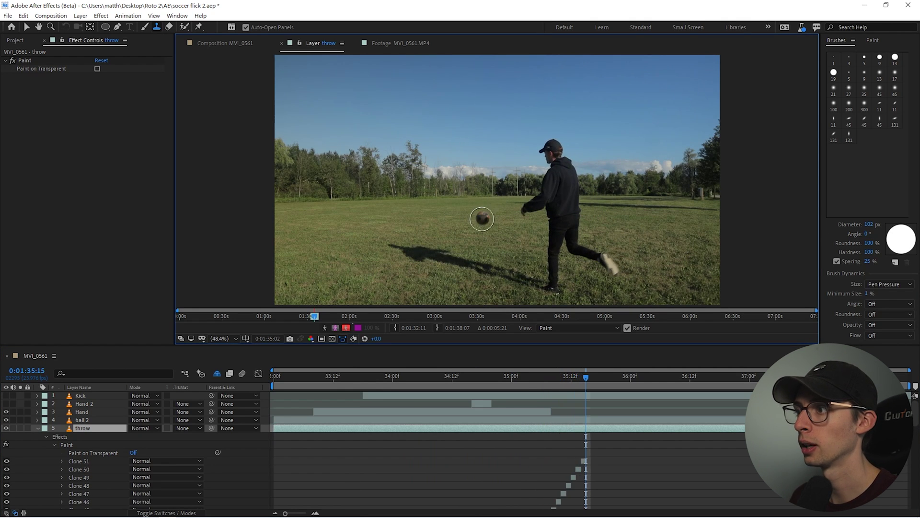
pyautogui.click(481, 219)
pyautogui.press('2')
pyautogui.click(481, 222)
pyautogui.press('2')
pyautogui.click(480, 228)
pyautogui.press('2')
pyautogui.click(478, 238)
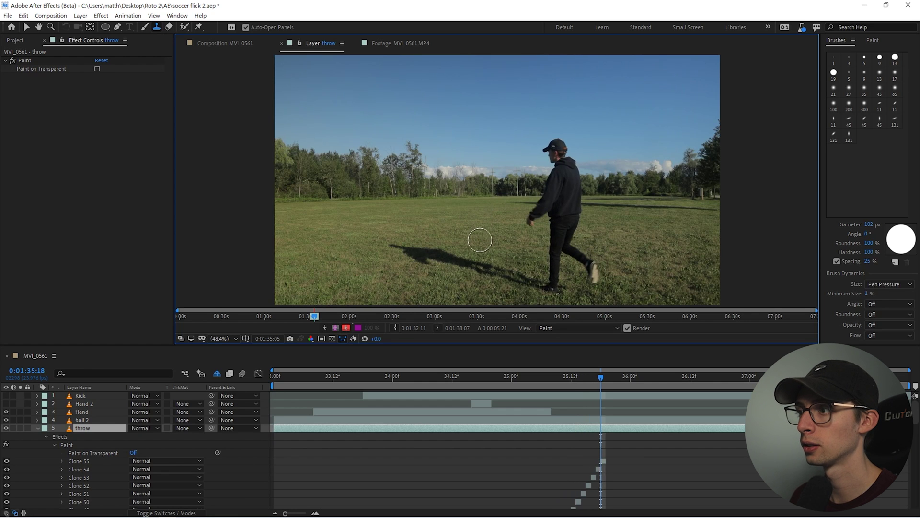
# Step: Clone the ball out of the grass and shadow on the throw layer from 0:01:35:19 through 0:01:36:02
pyautogui.press('2')
pyautogui.click(479, 244)
pyautogui.press('2')
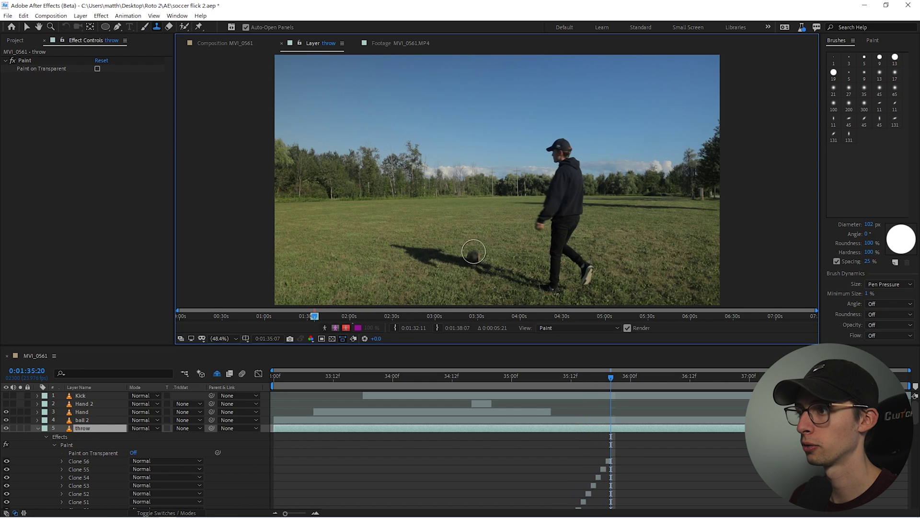
pyautogui.click(474, 251)
pyautogui.press('2')
pyautogui.click(464, 237)
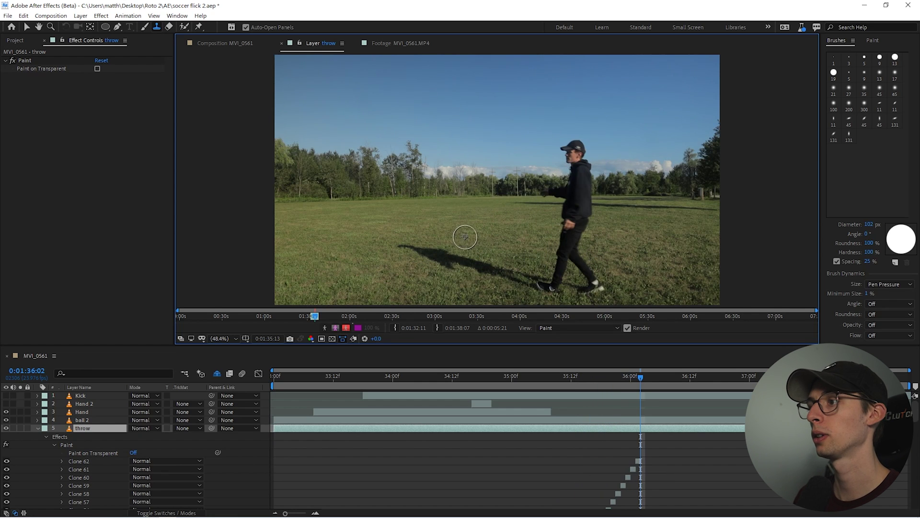
# Step: Clone the bouncing ball out of the throw layer on each frame from 0:01:36:03 to 0:01:36:06
pyautogui.press('2')
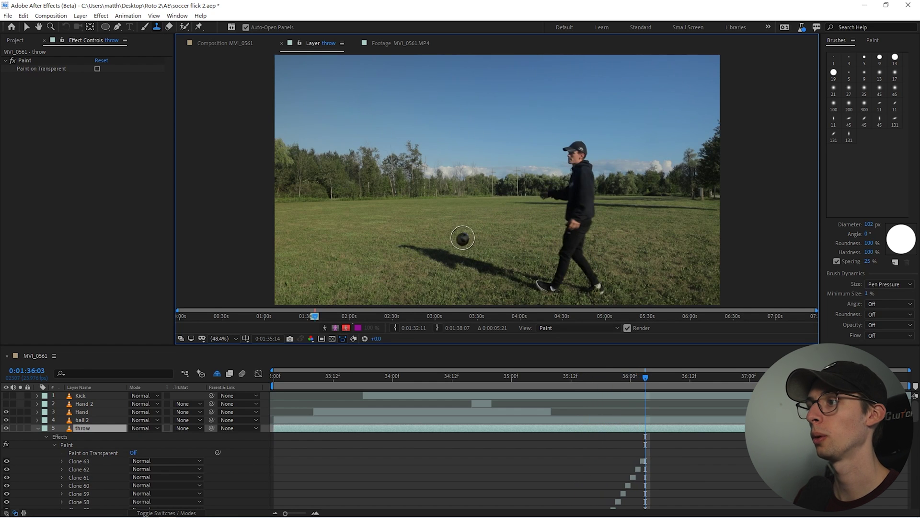
pyautogui.click(462, 238)
pyautogui.press('2')
pyautogui.click(465, 239)
pyautogui.press('2')
pyautogui.click(460, 238)
pyautogui.press('2')
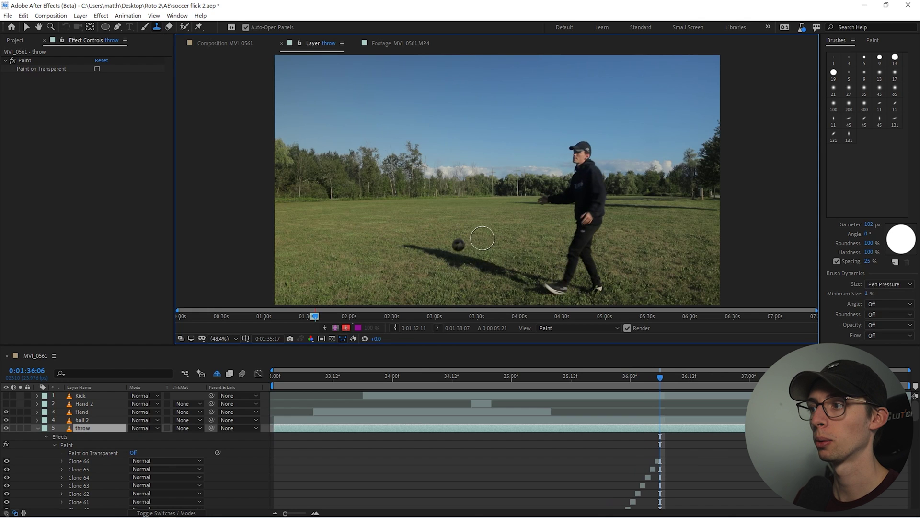
pyautogui.click(458, 242)
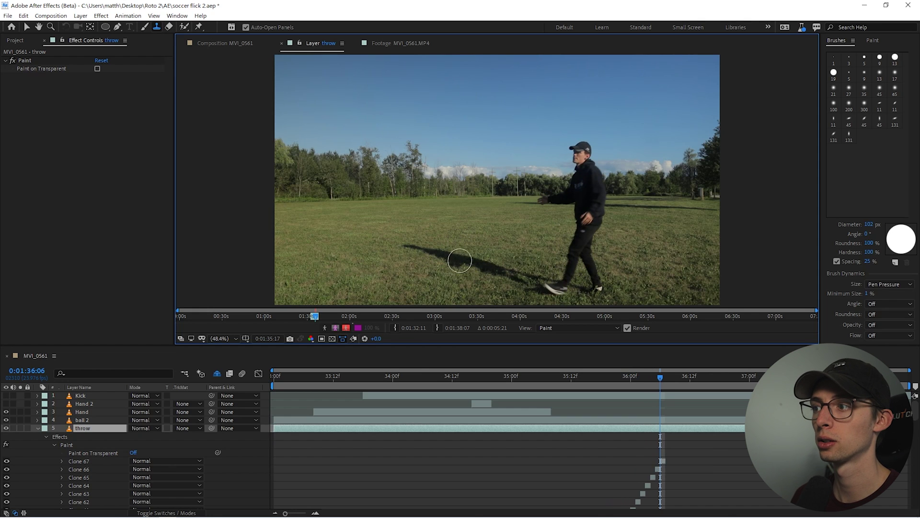
# Step: Clone the ball out of the throw layer's remaining frames from 0:01:36:07 on, softening the brush to 49% hardness around the shadow
pyautogui.press('2')
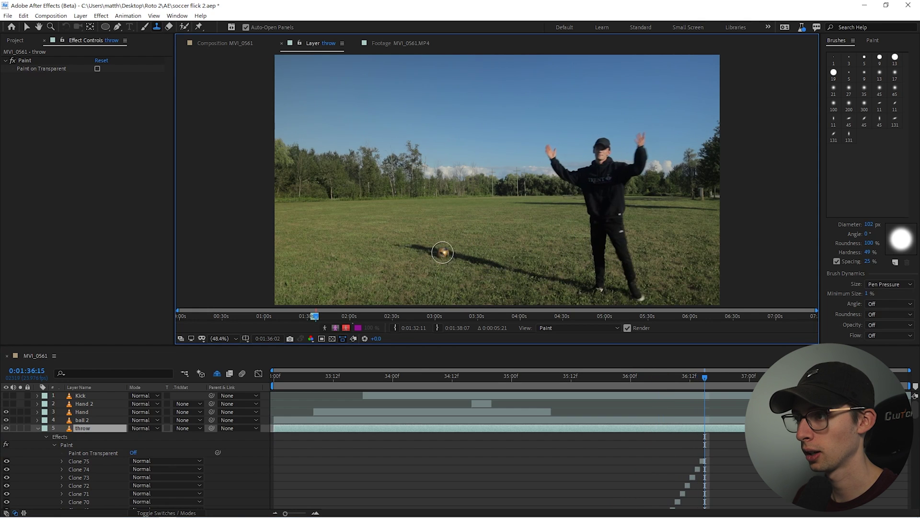
pyautogui.click(440, 252)
pyautogui.press('2')
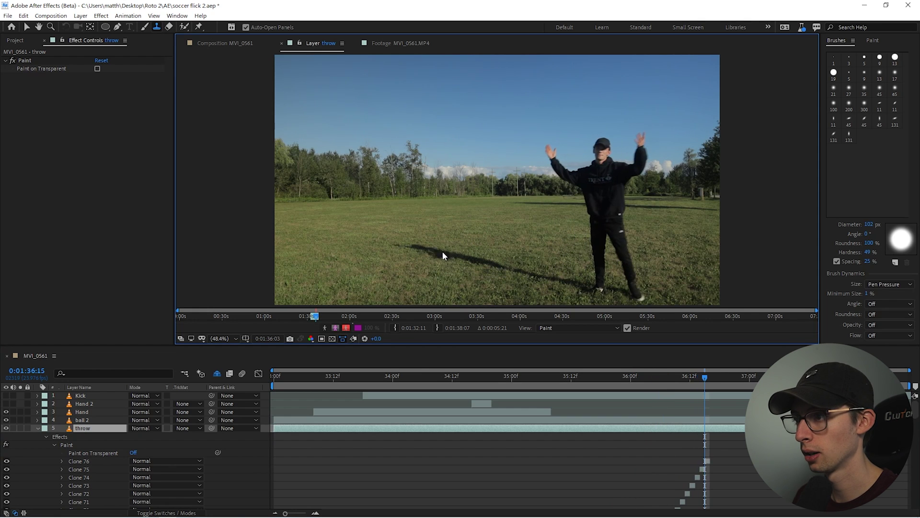
pyautogui.click(431, 249)
pyautogui.press('2')
pyautogui.click(434, 251)
pyautogui.press('2')
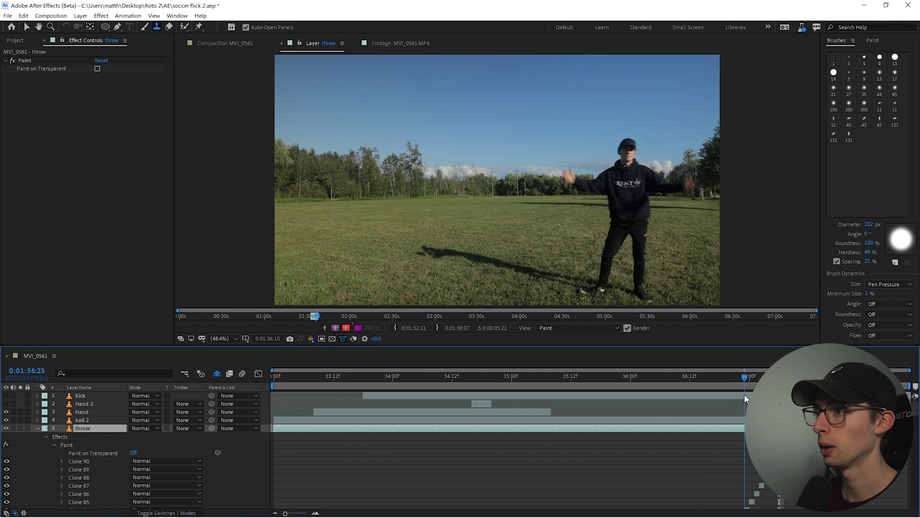
pyautogui.moveTo(744, 395)
pyautogui.mouseDown()
pyautogui.moveTo(632, 407)
pyautogui.moveTo(742, 405)
pyautogui.mouseUp()
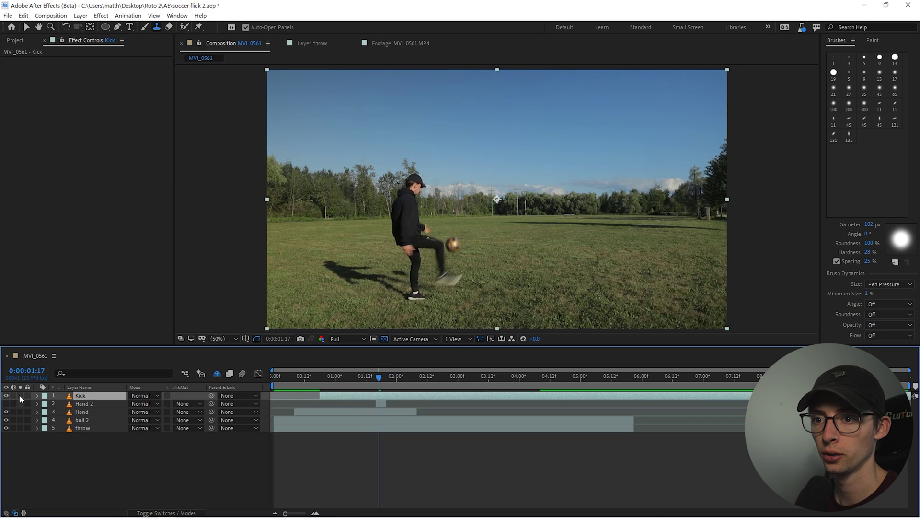
# Step: Solo the Kick layer and draw an elliptical mask around its ball at 0:00:02:00
pyautogui.click(51, 456)
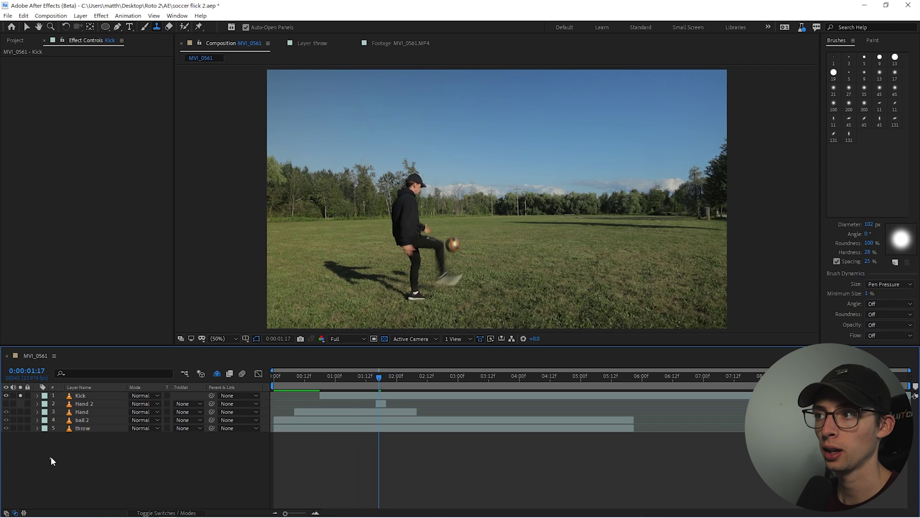
pyautogui.click(96, 395)
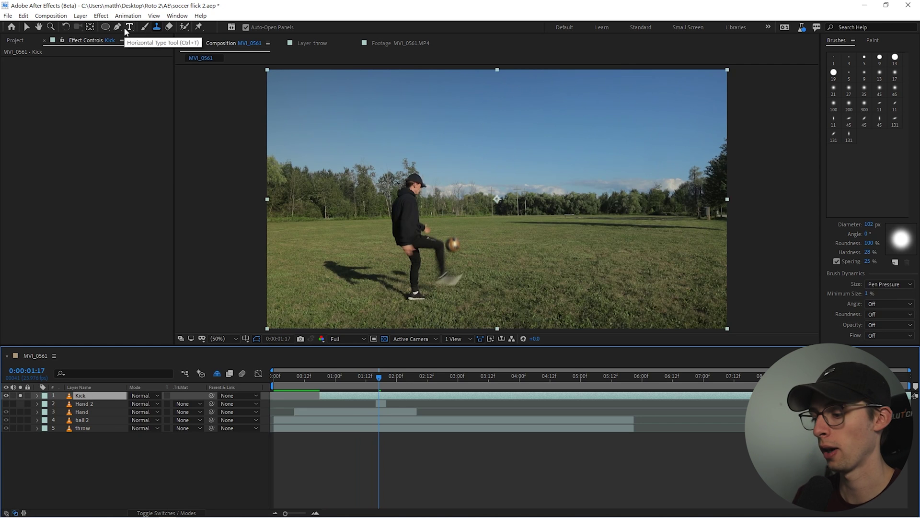
pyautogui.moveTo(379, 377); pyautogui.dragTo(470, 398)
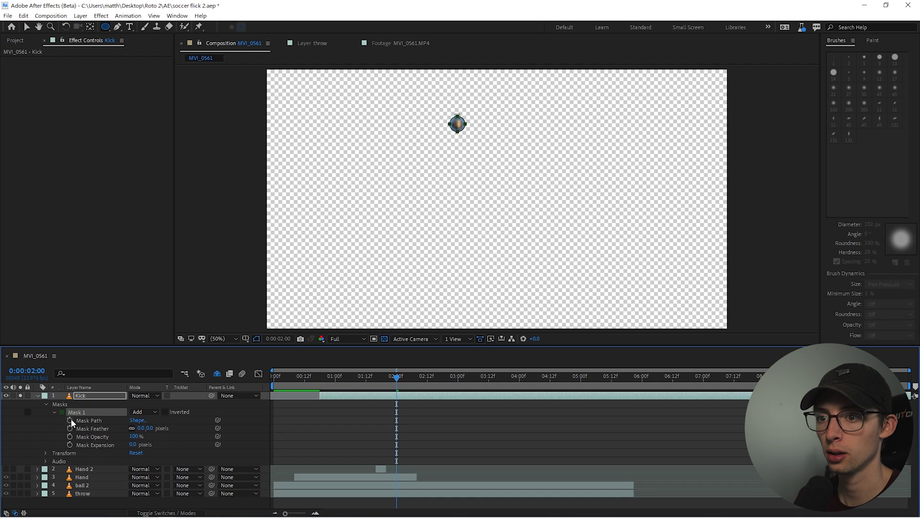
# Step: Keyframe the ball mask's path and expansion at 0:00:02:00 and set the mask mode to None
pyautogui.click(70, 420)
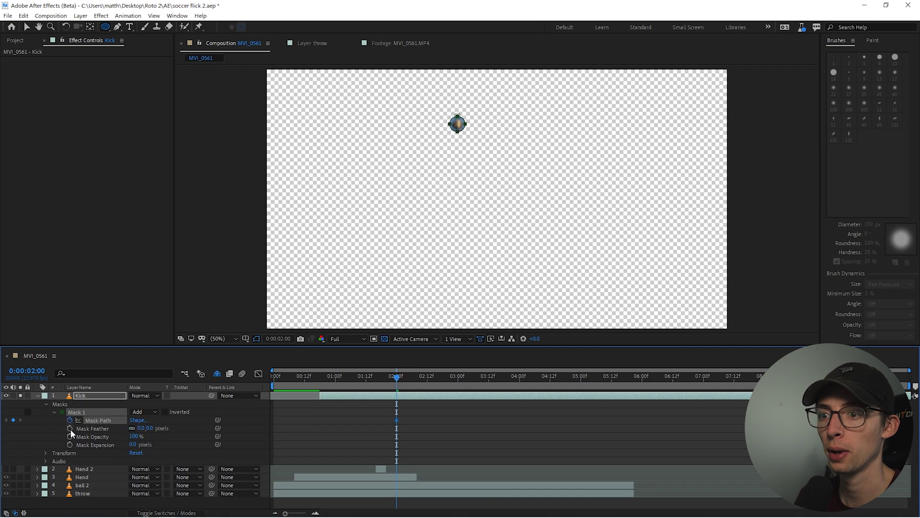
pyautogui.click(70, 444)
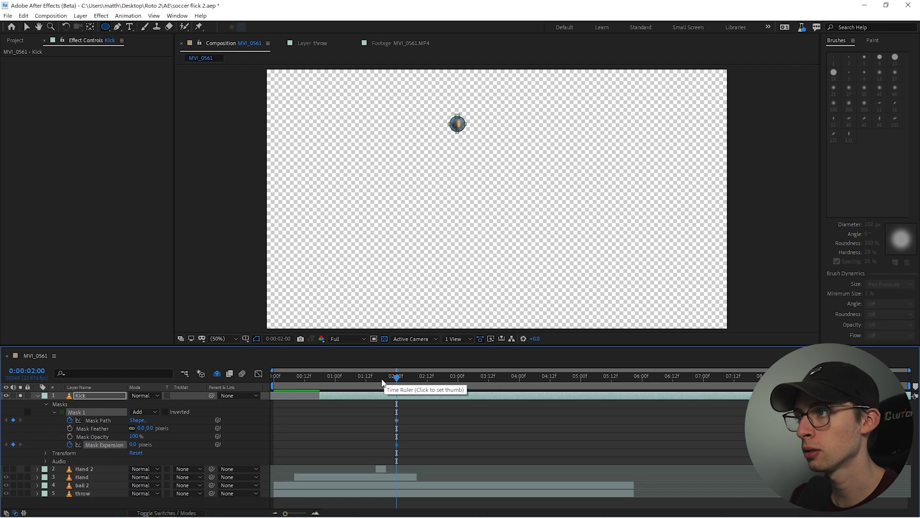
pyautogui.click(144, 411)
pyautogui.click(139, 420)
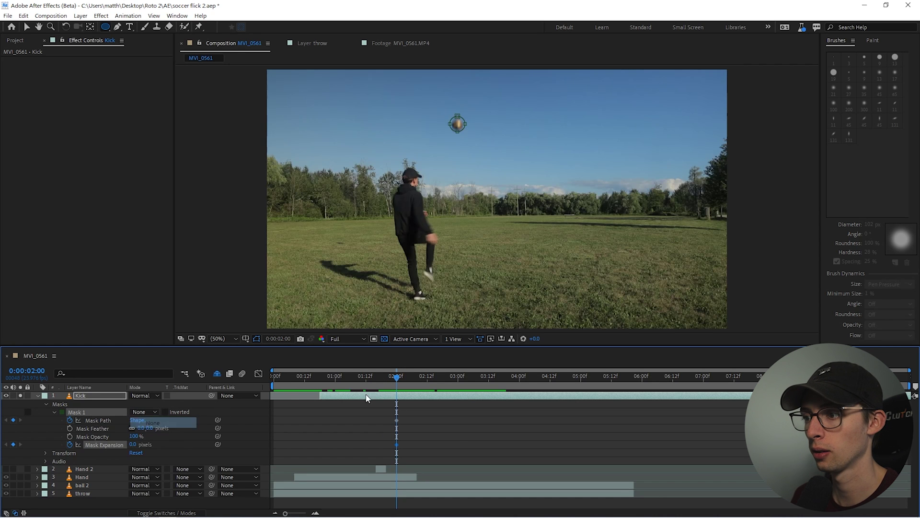
# Step: Reposition the Kick layer's mask over the ball on the frames before 0:00:02:00, keyframing the mask path
pyautogui.click(403, 398)
pyautogui.click(98, 420)
pyautogui.press('v')
pyautogui.moveTo(397, 378); pyautogui.dragTo(390, 381)
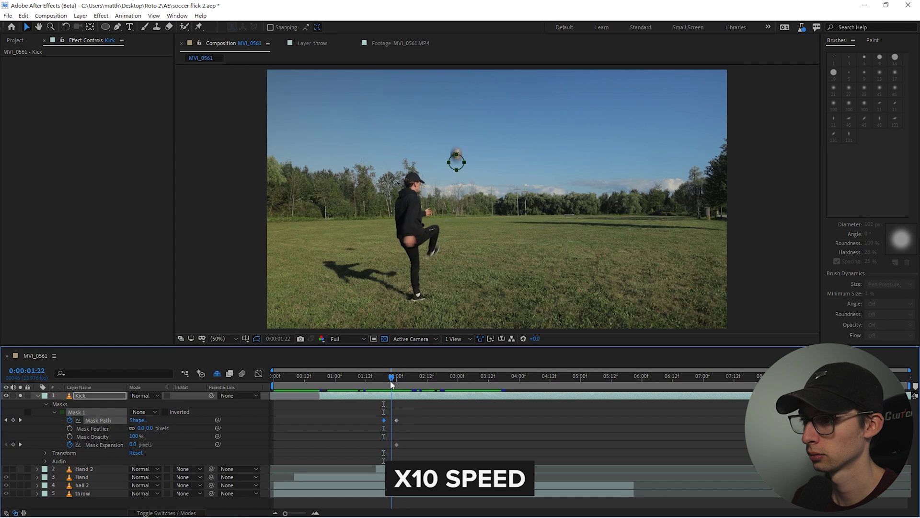
pyautogui.click(388, 384)
pyautogui.moveTo(456, 151); pyautogui.dragTo(456, 174)
pyautogui.moveTo(389, 378); pyautogui.dragTo(404, 378)
# Step: Keyframe the mask path so it follows the ball up to the top of the frame and back down
pyautogui.press('pagedown')
pyautogui.press('pagedown')
pyautogui.press('pagedown')
pyautogui.press('pagedown')
pyautogui.moveTo(457, 117); pyautogui.dragTo(459, 66)
pyautogui.press('pageup')
pyautogui.press('pageup')
pyautogui.press('pageup')
pyautogui.press('pageup')
pyautogui.moveTo(459, 94); pyautogui.dragTo(463, 240)
# Step: Check the mask against the ball frame by frame and add a mask path keyframe where it needs holding
pyautogui.press('pageup')
pyautogui.press('pageup')
pyautogui.press('pagedown')
pyautogui.press('pagedown')
pyautogui.press('pagedown')
pyautogui.press('pagedown')
pyautogui.press('pagedown')
pyautogui.press('pagedown')
pyautogui.press('pageup')
pyautogui.press('pageup')
pyautogui.press('pagedown')
pyautogui.press('pagedown')
pyautogui.press('pagedown')
pyautogui.press('pagedown')
pyautogui.press('pagedown')
pyautogui.press('pagedown')
pyautogui.press('pagedown')
pyautogui.press('pagedown')
pyautogui.press('pagedown')
pyautogui.press('pagedown')
pyautogui.press('pagedown')
pyautogui.press('pagedown')
pyautogui.press('pagedown')
pyautogui.press('pageup')
pyautogui.press('pageup')
pyautogui.press('pageup')
pyautogui.press('pageup')
pyautogui.press('pageup')
pyautogui.press('pageup')
pyautogui.press('pageup')
pyautogui.click(13, 420)
# Step: Keyframe the Kick layer's mask path frame by frame so the circle follows the ball's flight from 0:00:01:22 to about 0:00:03:18
pyautogui.press('pageup')
pyautogui.press('pageup')
pyautogui.press('pageup')
pyautogui.press('pageup')
pyautogui.press('pagedown')
pyautogui.press('pagedown')
pyautogui.press('pagedown')
pyautogui.press('pagedown')
pyautogui.press('pagedown')
pyautogui.press('pagedown')
pyautogui.press('pagedown')
pyautogui.press('pagedown')
pyautogui.press('pagedown')
pyautogui.press('pagedown')
pyautogui.press('pagedown')
pyautogui.press('pagedown')
pyautogui.press('pagedown')
pyautogui.press('pagedown')
pyautogui.press('pagedown')
pyautogui.press('pagedown')
pyautogui.press('pagedown')
pyautogui.press('pagedown')
pyautogui.press('pagedown')
pyautogui.press('pagedown')
pyautogui.press('pagedown')
pyautogui.press('pagedown')
pyautogui.press('pagedown')
pyautogui.press('pagedown')
pyautogui.press('pagedown')
pyautogui.press('pagedown')
pyautogui.press('pagedown')
pyautogui.press('pagedown')
pyautogui.press('pagedown')
pyautogui.press('pagedown')
pyautogui.press('pagedown')
pyautogui.press('pagedown')
pyautogui.press('pagedown')
pyautogui.press('pagedown')
pyautogui.press('pagedown')
pyautogui.press('pageup')
pyautogui.press('pageup')
pyautogui.press('pageup')
pyautogui.press('pageup')
pyautogui.press('pageup')
pyautogui.press('pageup')
pyautogui.press('pageup')
pyautogui.press('pageup')
pyautogui.press('pageup')
pyautogui.press('pageup')
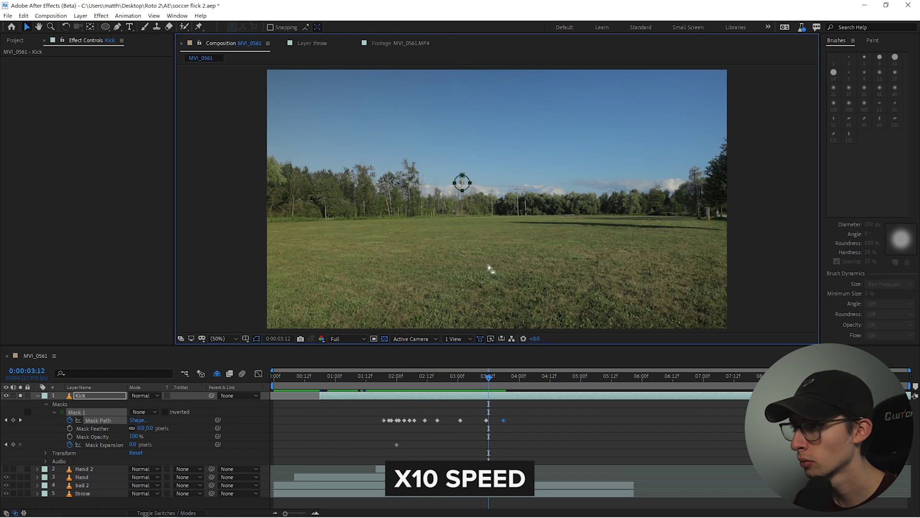
# Step: Move the mask slightly up onto the ball at about 0:00:03:08 and check the preceding frames
pyautogui.moveTo(461, 163); pyautogui.dragTo(461, 155)
pyautogui.press('pageup')
pyautogui.press('pageup')
pyautogui.press('pageup')
pyautogui.press('pageup')
pyautogui.press('pageup')
pyautogui.press('pageup')
pyautogui.press('pageup')
# Step: Follow the falling ball frame by frame and keyframe the mask path over it at about 0:00:04:06
pyautogui.press('pagedown')
pyautogui.press('pagedown')
pyautogui.press('pagedown')
pyautogui.press('pagedown')
pyautogui.press('pagedown')
pyautogui.press('pagedown')
pyautogui.press('pagedown')
pyautogui.press('pagedown')
pyautogui.press('pagedown')
pyautogui.press('pagedown')
pyautogui.press('pagedown')
pyautogui.press('pagedown')
pyautogui.press('pagedown')
pyautogui.press('pagedown')
pyautogui.press('pagedown')
pyautogui.press('pagedown')
pyautogui.press('pagedown')
pyautogui.press('pagedown')
pyautogui.press('pagedown')
pyautogui.press('pagedown')
pyautogui.press('pagedown')
pyautogui.press('pagedown')
pyautogui.press('pagedown')
pyautogui.press('pagedown')
pyautogui.press('pagedown')
pyautogui.press('pagedown')
pyautogui.press('pagedown')
pyautogui.press('pagedown')
pyautogui.press('pagedown')
pyautogui.moveTo(464, 226); pyautogui.dragTo(464, 225)
# Step: Nudge the mask back onto the ball at about 0:00:04:17, adding a mask path keyframe
pyautogui.press('pagedown')
pyautogui.press('pagedown')
pyautogui.press('pagedown')
pyautogui.press('pagedown')
pyautogui.press('pagedown')
pyautogui.press('pagedown')
pyautogui.press('pagedown')
pyautogui.press('pagedown')
pyautogui.press('pagedown')
pyautogui.press('pagedown')
pyautogui.press('pagedown')
pyautogui.moveTo(463, 224); pyautogui.dragTo(462, 224)
# Step: Realign the mask with the ball at 0:00:04:23, keyframing its path, and check the tracking back at 0:00:04:10
pyautogui.press('pagedown')
pyautogui.press('pagedown')
pyautogui.press('pagedown')
pyautogui.press('pagedown')
pyautogui.press('pagedown')
pyautogui.press('pagedown')
pyautogui.moveTo(462, 224); pyautogui.dragTo(461, 222)
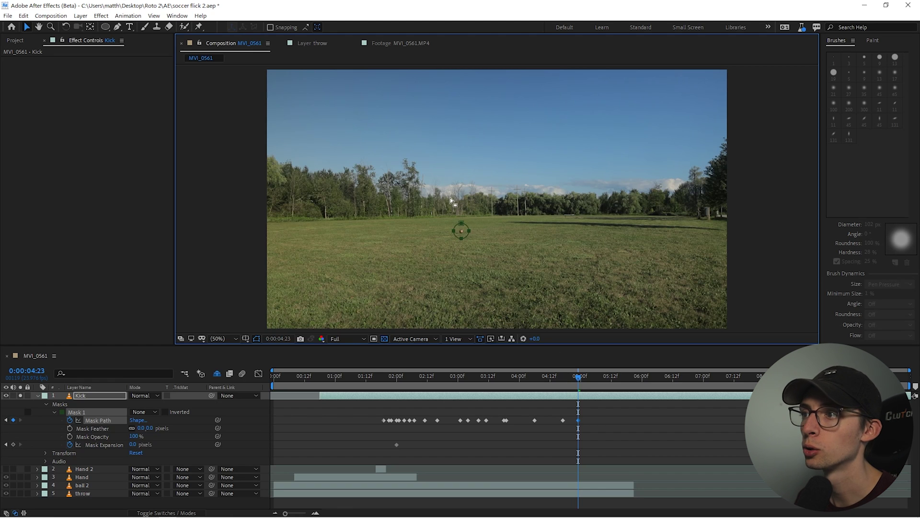
pyautogui.moveTo(577, 377); pyautogui.dragTo(544, 377)
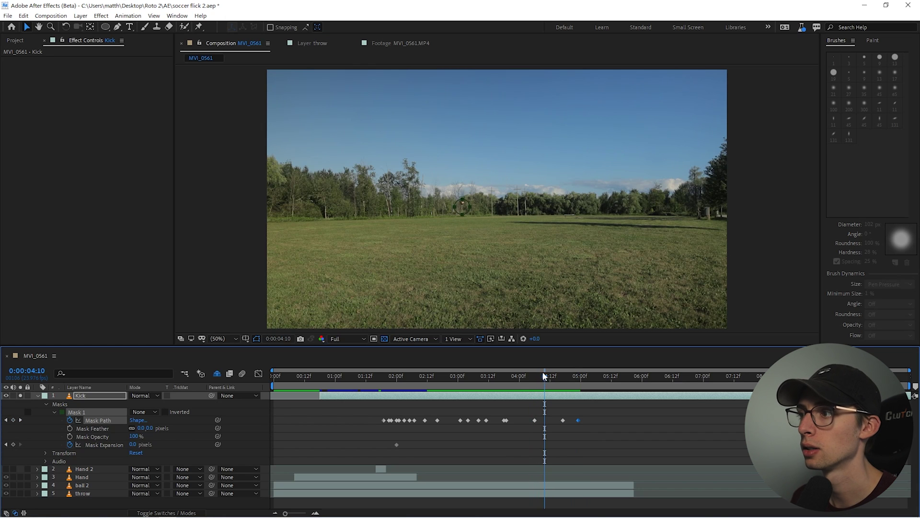
# Step: Nudge the mask up onto the ball at 0:00:04:10, keyframing its path, and check the frames back to 0:00:04:06
pyautogui.press('Up')
pyautogui.press('Up')
pyautogui.press('Up')
pyautogui.press('Up')
pyautogui.press('Up')
pyautogui.press('Up')
pyautogui.press('Up')
pyautogui.press('Up')
pyautogui.press('Up')
pyautogui.press('Up')
pyautogui.press('pageup')
pyautogui.press('pageup')
pyautogui.press('pageup')
pyautogui.press('pageup')
pyautogui.press('pageup')
pyautogui.press('pageup')
pyautogui.press('pageup')
pyautogui.press('pageup')
pyautogui.press('pageup')
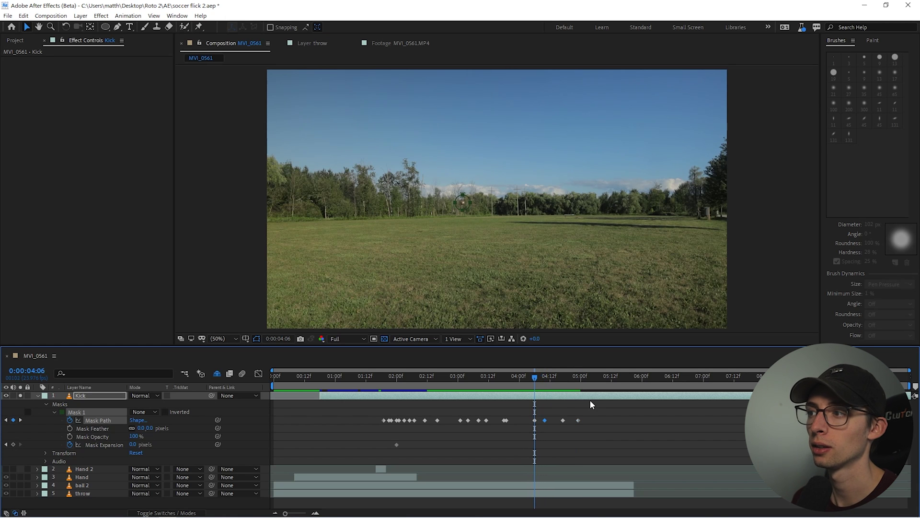
# Step: Move the mask down onto the ball at about 0:00:04:02 and again at 0:00:03:23, keyframing its path
pyautogui.hotkey('shift', 'Down')
pyautogui.press('pageup')
pyautogui.press('pageup')
pyautogui.press('pageup')
pyautogui.press('pageup')
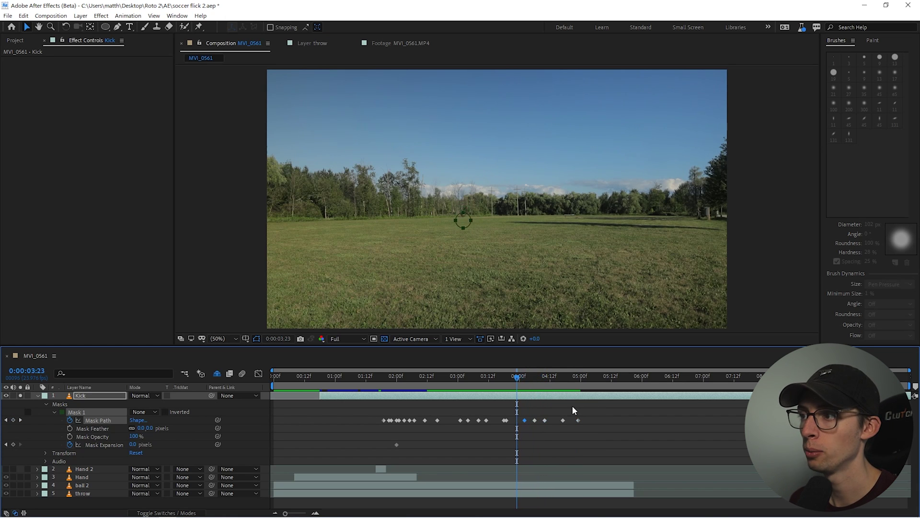
pyautogui.hotkey('shift', 'Down')
pyautogui.hotkey('shift', 'Down')
pyautogui.hotkey('shift', 'Down')
pyautogui.hotkey('shift', 'Down')
pyautogui.hotkey('shift', 'Down')
pyautogui.press('pageup')
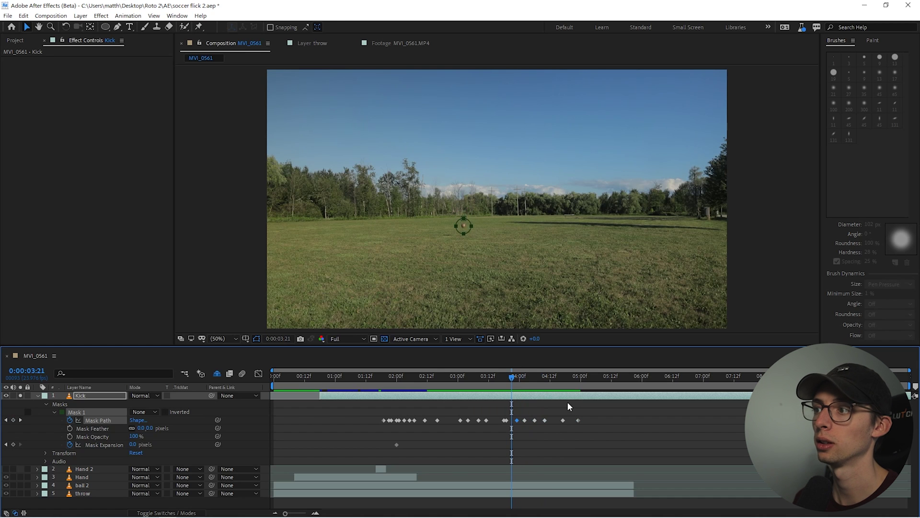
# Step: Lower the mask onto the ball at 0:00:03:21, keyframing its path, and check the tracking back to 0:00:03:16
pyautogui.hotkey('shift', 'Down')
pyautogui.hotkey('shift', 'Down')
pyautogui.press('pageup')
pyautogui.press('pageup')
pyautogui.press('pageup')
pyautogui.press('pageup')
pyautogui.press('pageup')
pyautogui.press('pageup')
pyautogui.press('pageup')
pyautogui.press('pageup')
pyautogui.press('pageup')
pyautogui.press('pageup')
pyautogui.press('pageup')
pyautogui.press('pageup')
pyautogui.press('pageup')
pyautogui.press('pageup')
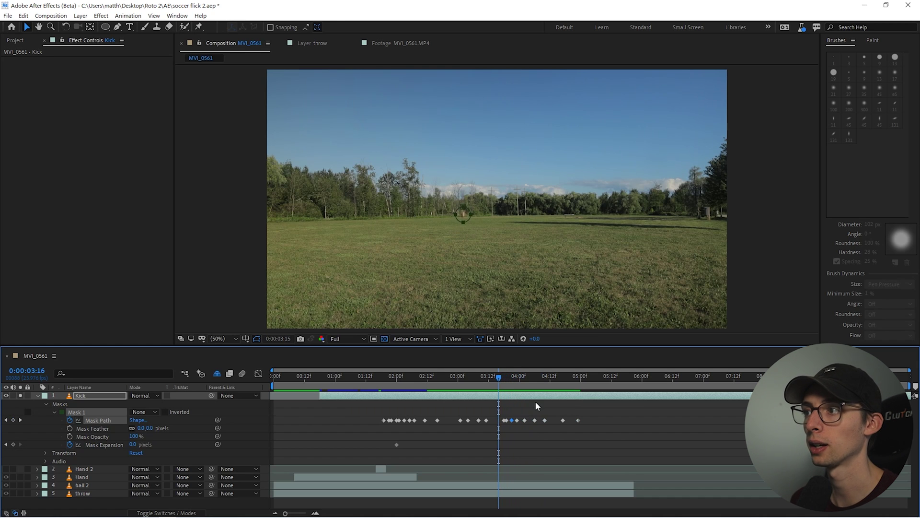
pyautogui.press('pagedown')
# Step: Check the tracking from 0:00:04:21 and move the mask up onto the ball at 0:00:05:06, keyframing its path
pyautogui.moveTo(478, 378); pyautogui.dragTo(575, 394)
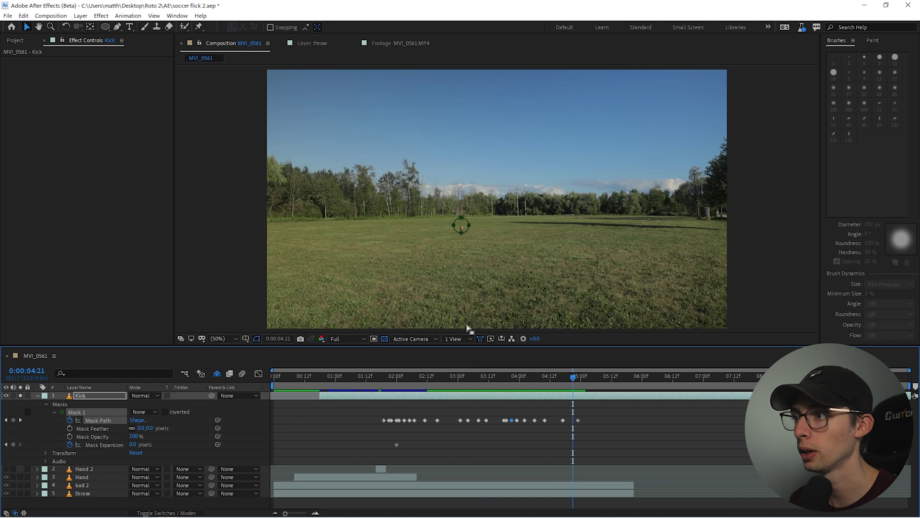
pyautogui.press('Down')
pyautogui.press('Down')
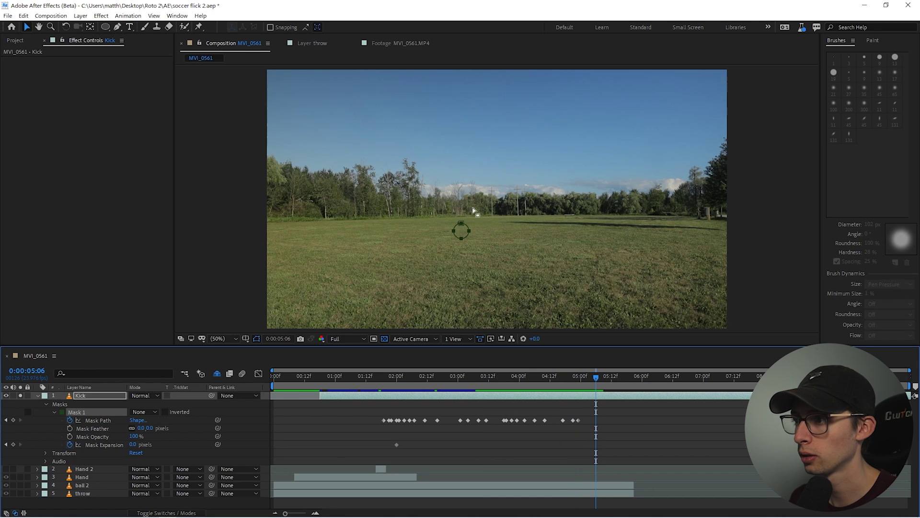
pyautogui.moveTo(464, 229); pyautogui.dragTo(462, 222)
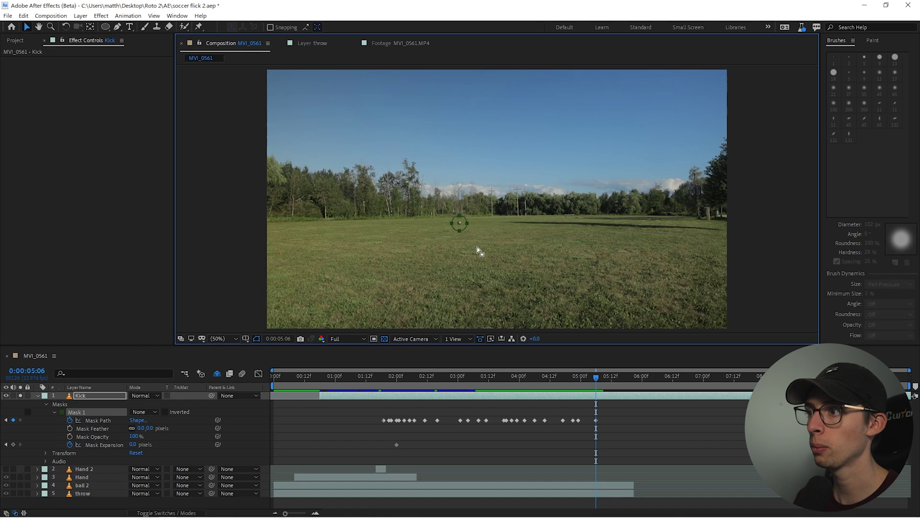
pyautogui.moveTo(594, 381); pyautogui.dragTo(587, 381)
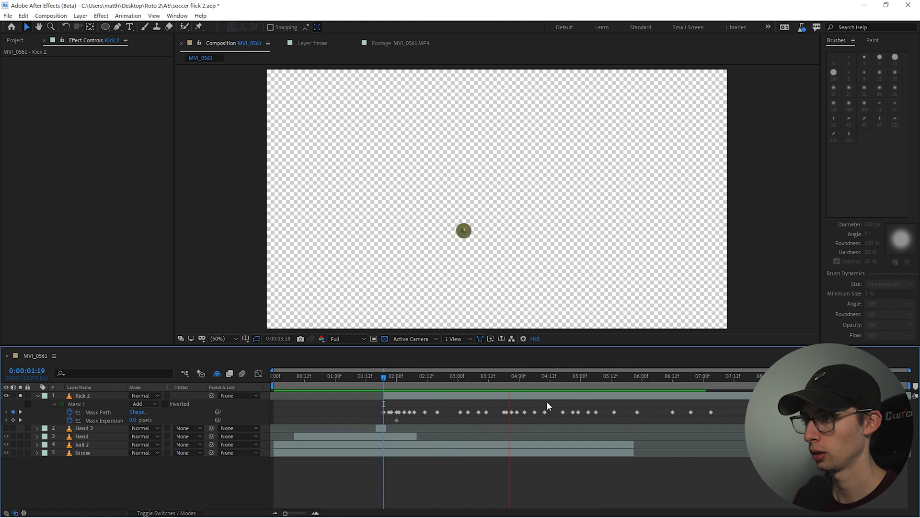
# Step: Stop the preview of the isolated ball, scrub through its path, and turn off solo for the Kick 2 layer
pyautogui.press('space')
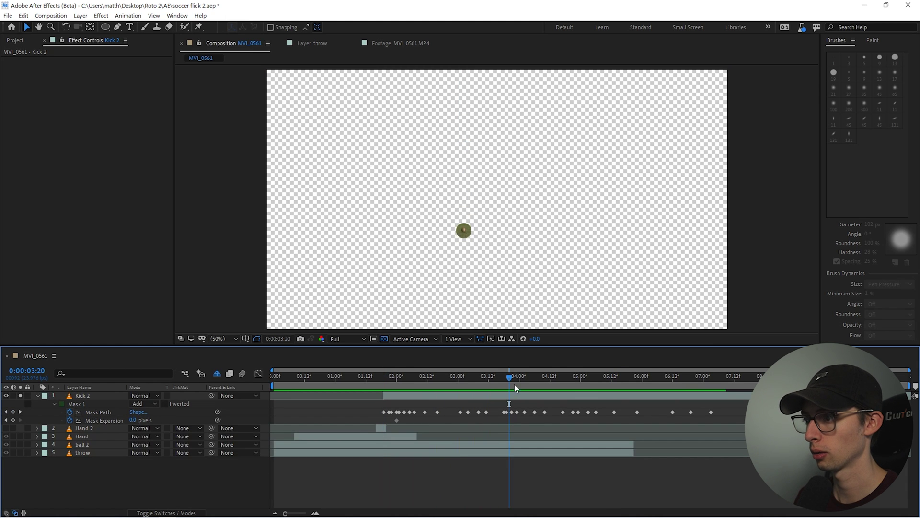
pyautogui.moveTo(514, 384); pyautogui.dragTo(477, 394)
pyautogui.click(20, 396)
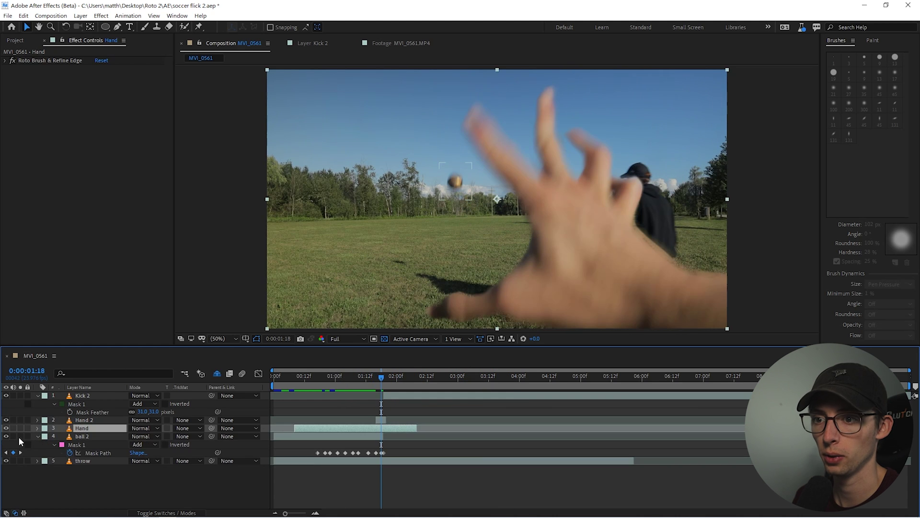
# Step: Play and scrub the composite around 0:00:01:18 to check the timing of the hand flick against the ball
pyautogui.click(366, 378)
pyautogui.press('space')
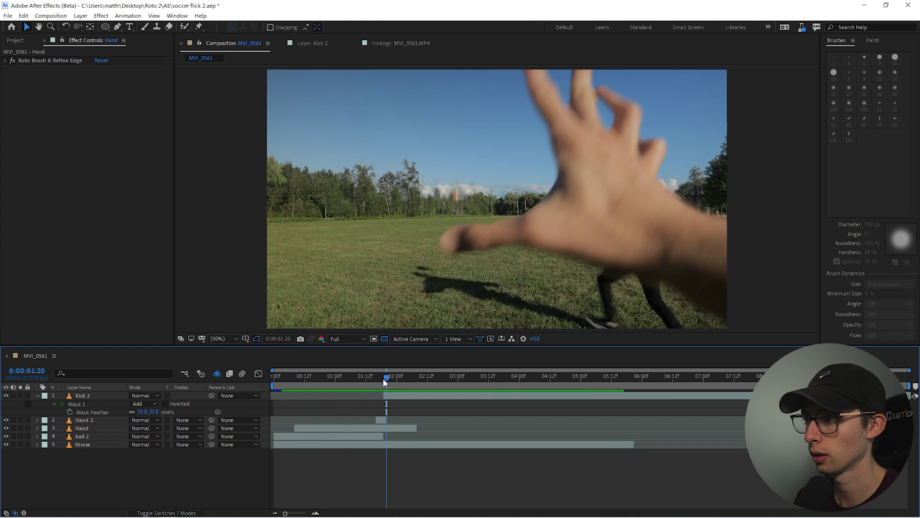
pyautogui.moveTo(384, 382); pyautogui.dragTo(357, 382)
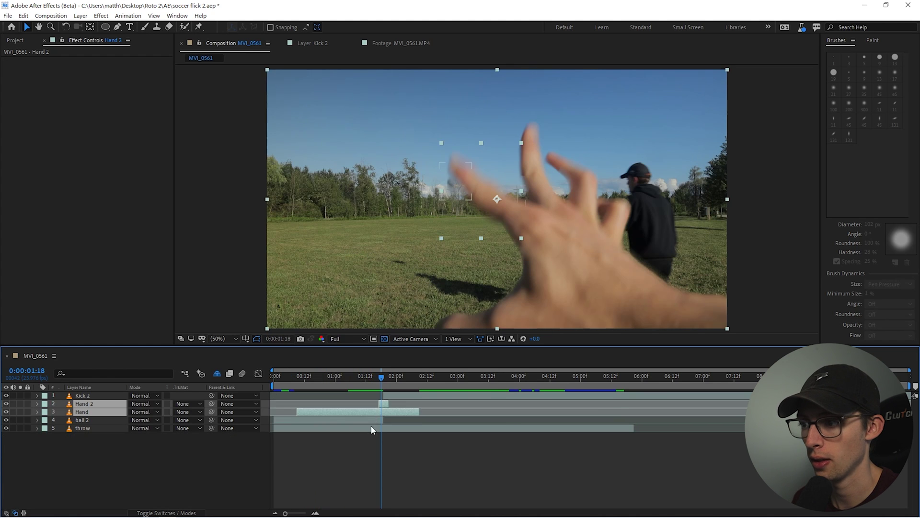
# Step: Try ending the ball 2 layer at 0:00:01:18 and starting the Kick 2 layer a few frames earlier
pyautogui.click(377, 421)
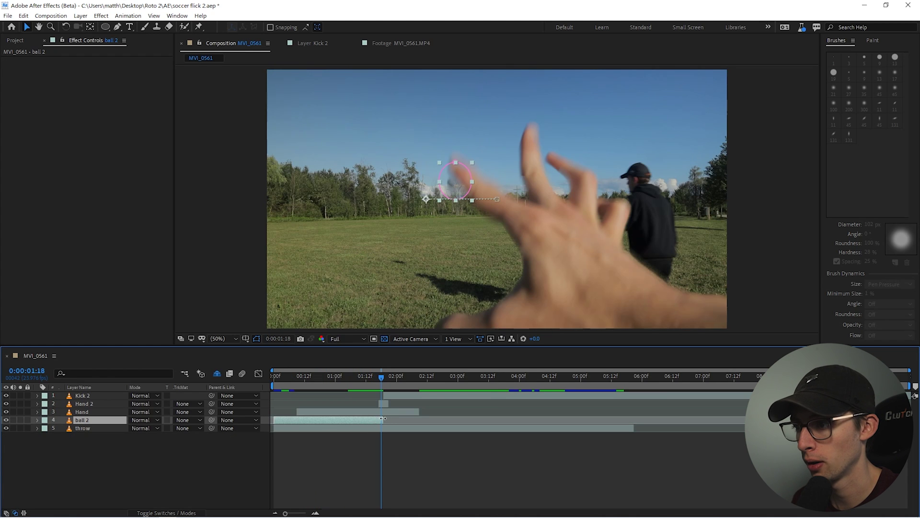
pyautogui.click(390, 397)
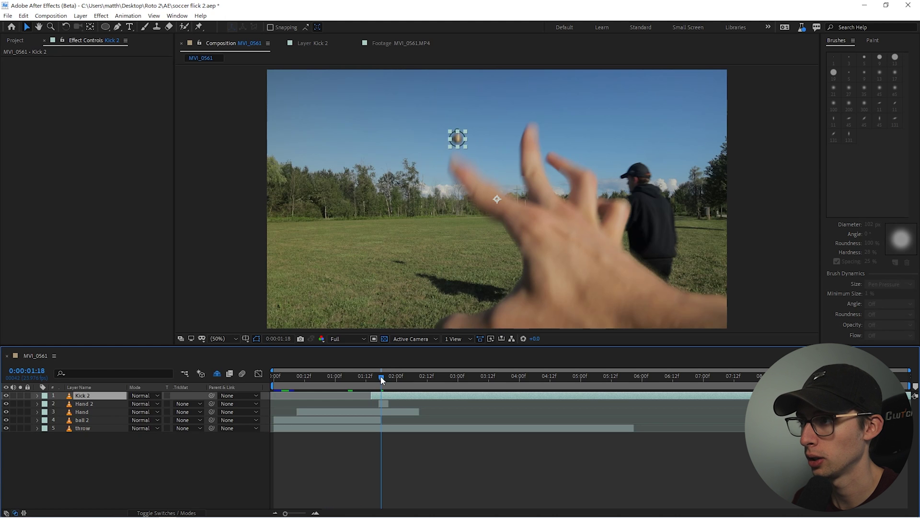
pyautogui.press('space')
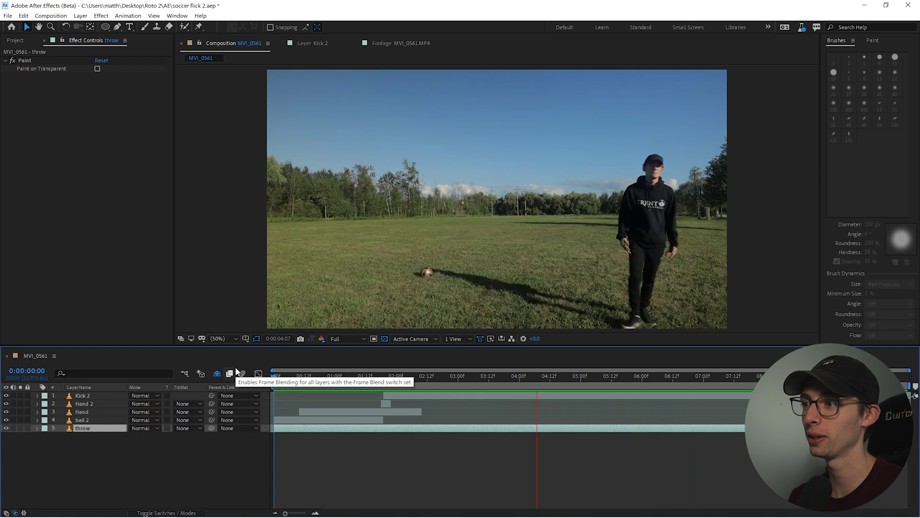
# Step: Replay the composite from about 0:00:00:22 to examine the flick and the ball's shadow on the grass
pyautogui.press('space')
pyautogui.moveTo(397, 381); pyautogui.dragTo(329, 386)
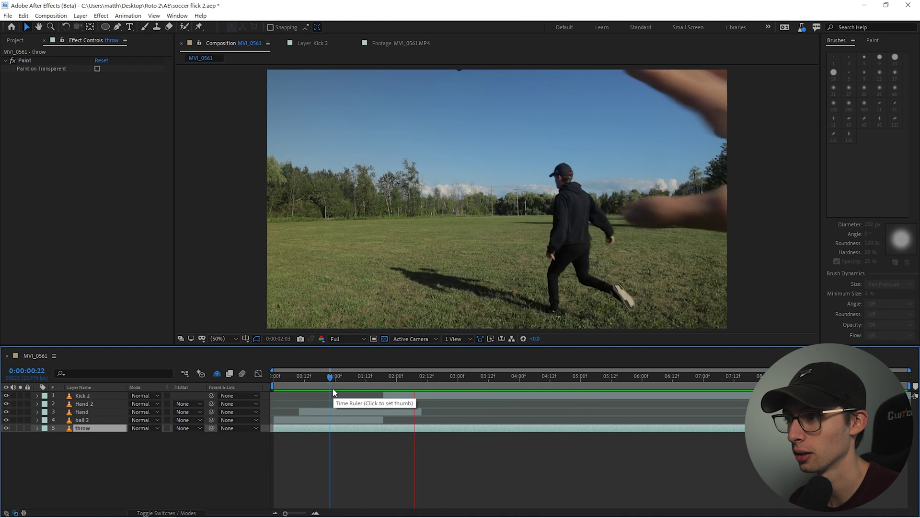
pyautogui.press('space')
# Step: Clone grass over the ball's shadow in the throw layer around 0:00:02:06
pyautogui.moveTo(458, 376); pyautogui.dragTo(403, 383)
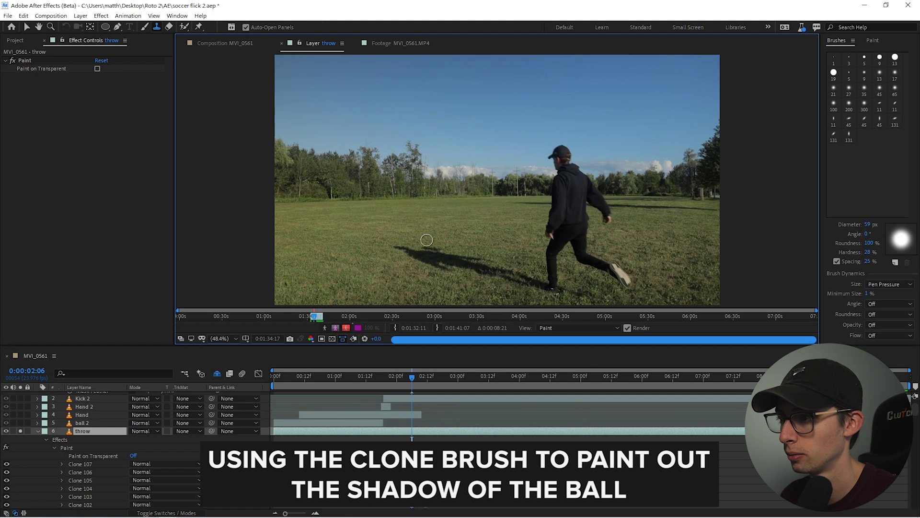
pyautogui.click(444, 244)
pyautogui.press('pageup')
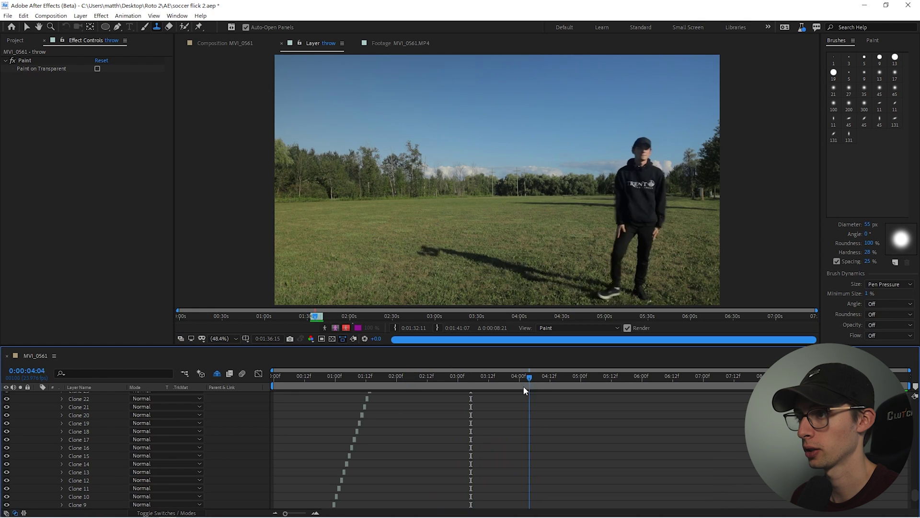
# Step: Clone grass over the ball on the ground in the throw layer, frame by frame back to about 0:00:04:06
pyautogui.moveTo(525, 384); pyautogui.dragTo(633, 372)
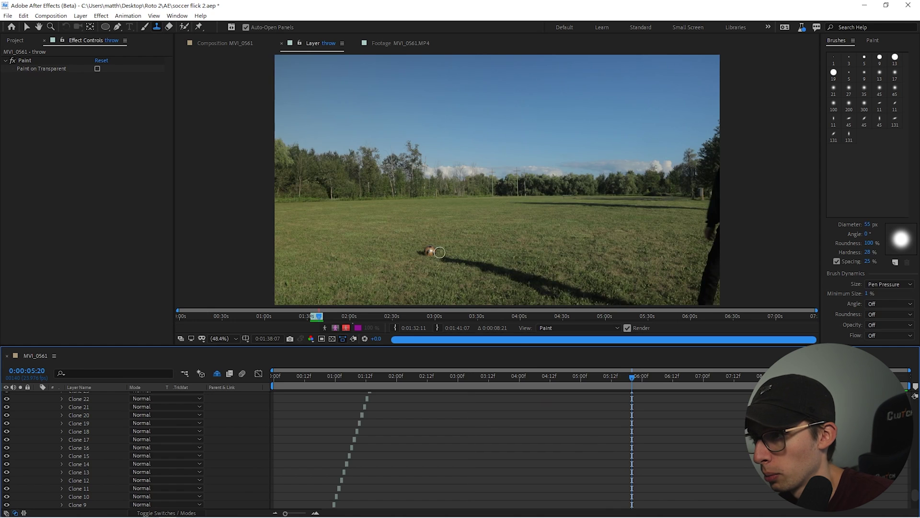
pyautogui.click(431, 250)
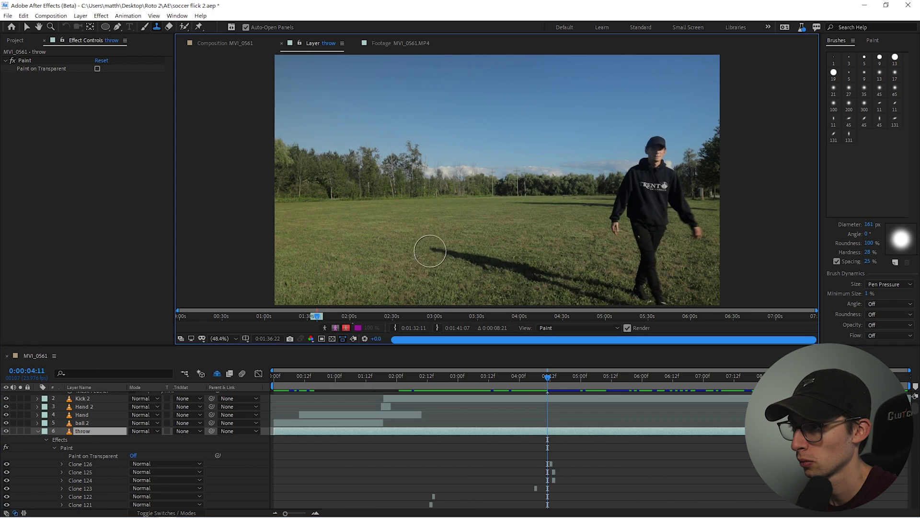
pyautogui.press('pageup')
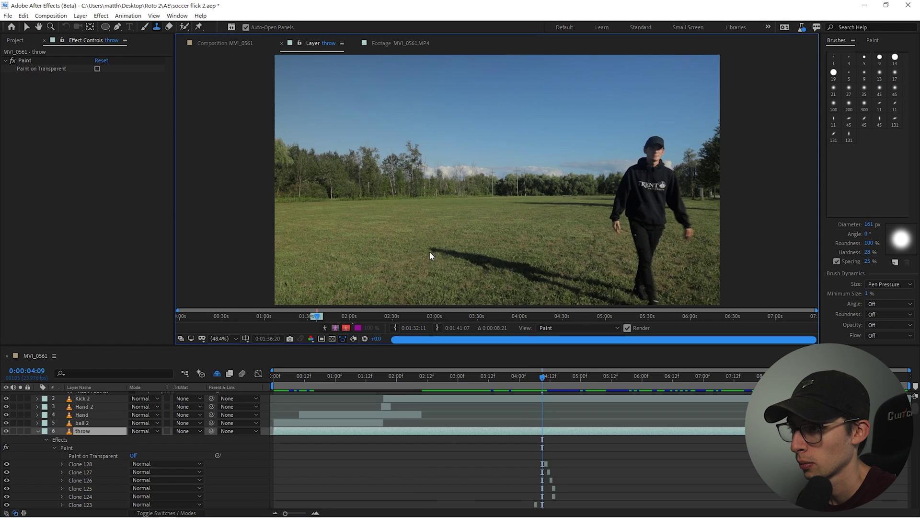
pyautogui.click(430, 253)
pyautogui.press('pageup')
pyautogui.click(430, 252)
pyautogui.press('pageup')
pyautogui.click(429, 252)
pyautogui.press('pageup')
pyautogui.click(429, 251)
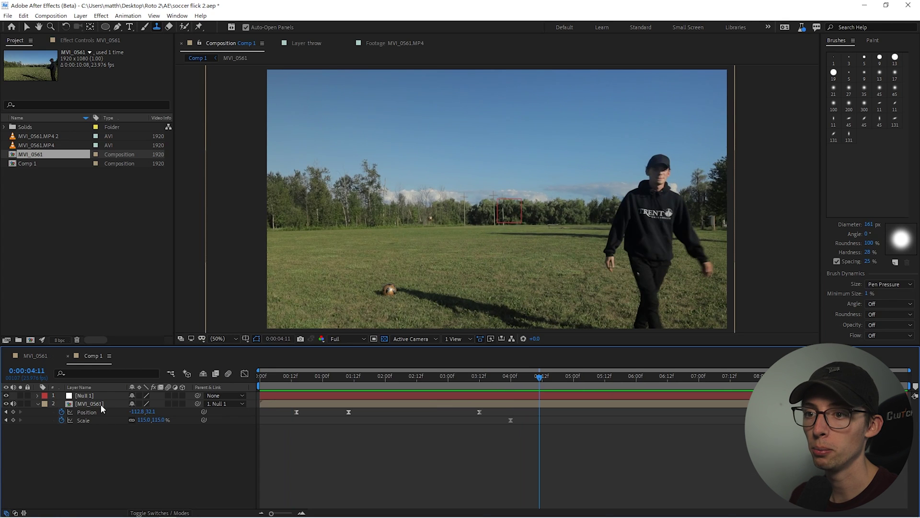
# Step: Enable motion blur for the MVI_0561 layer and for Comp 1 as a whole
pyautogui.click(107, 405)
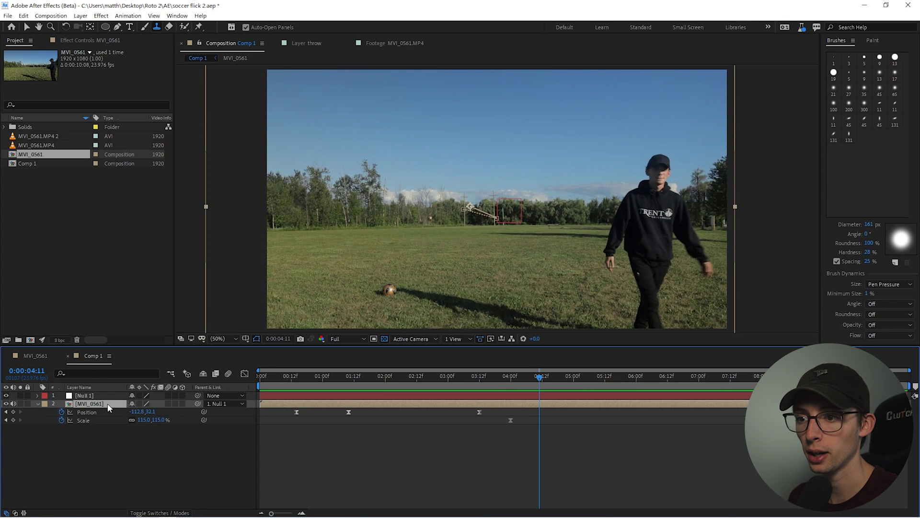
pyautogui.click(168, 403)
pyautogui.click(228, 374)
pyautogui.moveTo(498, 384); pyautogui.dragTo(355, 387)
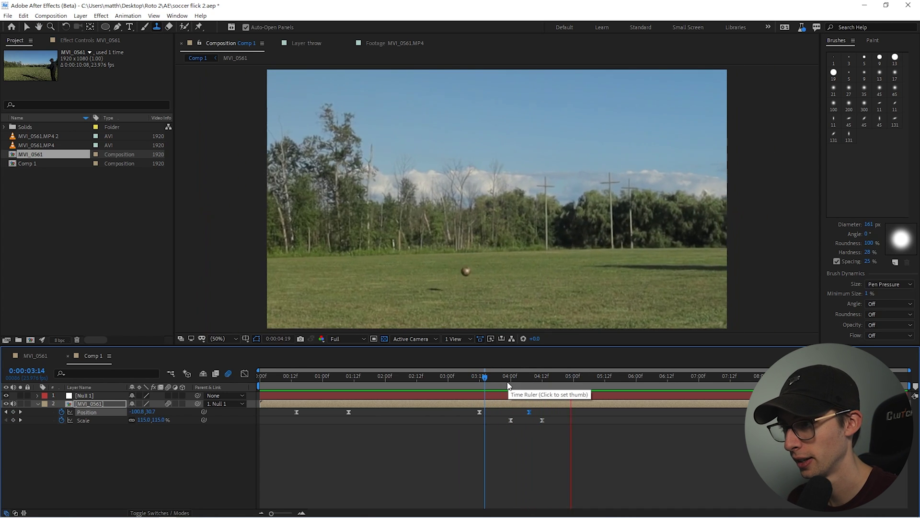
# Step: Play and scrub Comp 1 from about 0:00:03:12 to examine the camera pan and zoom after the kick
pyautogui.press('space')
pyautogui.click(482, 385)
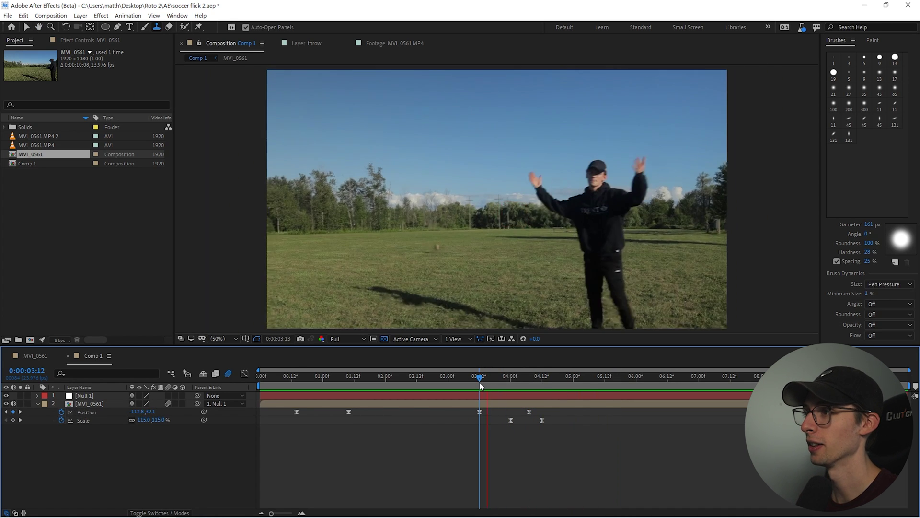
pyautogui.moveTo(482, 384); pyautogui.dragTo(530, 379)
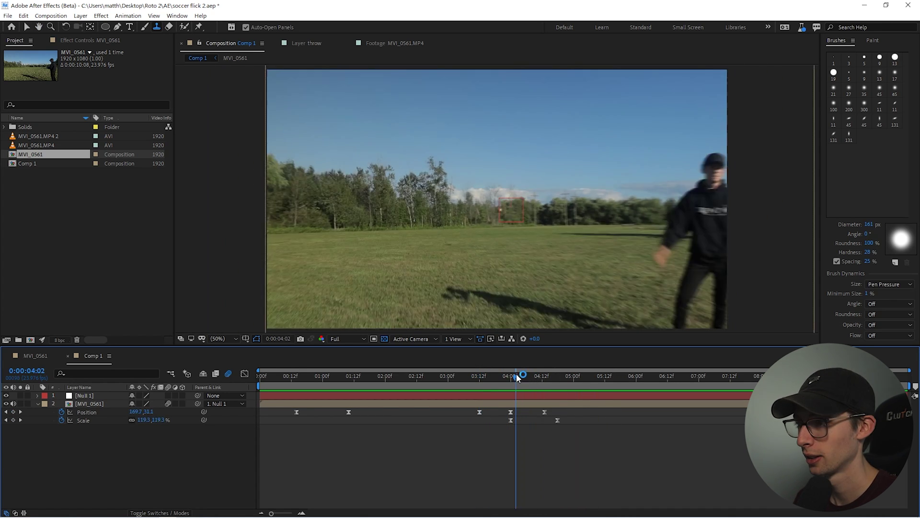
pyautogui.moveTo(514, 376); pyautogui.dragTo(564, 372)
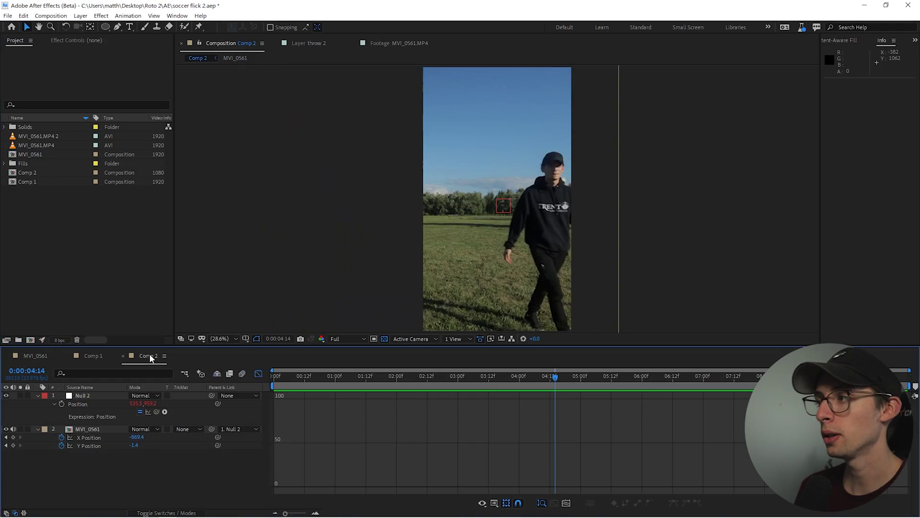
# Step: Preview the vertical Comp 2 from the start and add an X Position keyframe to MVI_0561 at 0:00:04:10
pyautogui.press('Home')
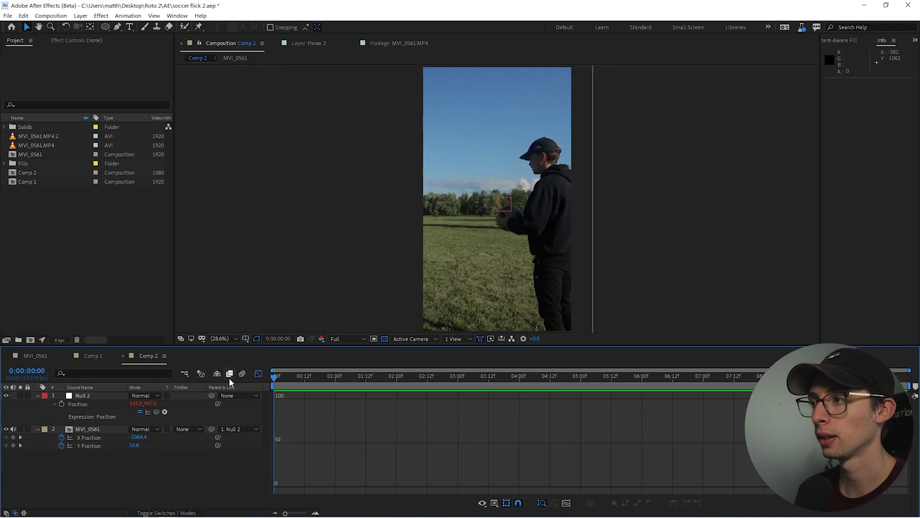
pyautogui.press('space')
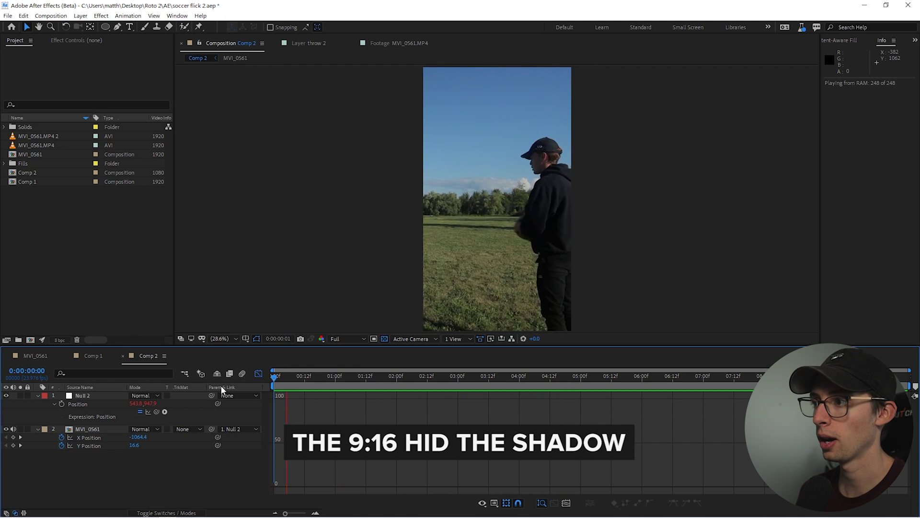
pyautogui.click(550, 390)
pyautogui.press('pageup')
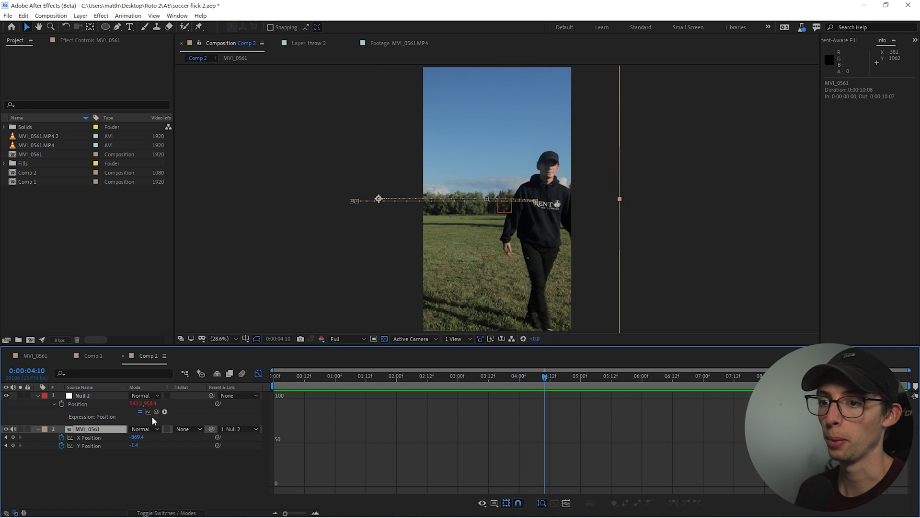
pyautogui.click(13, 437)
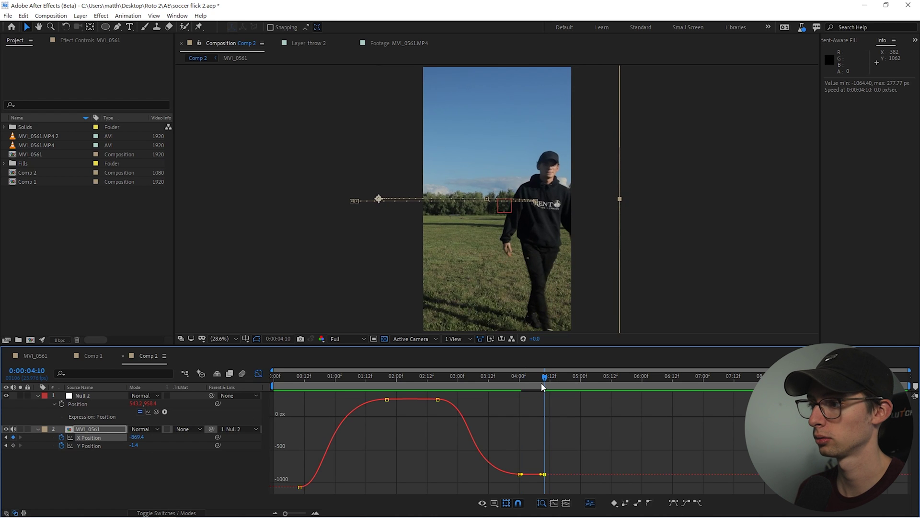
# Step: Keyframe MVI_0561's X Position at 160.6 at about 0:00:05:19 and preview the pan back to the ball
pyautogui.moveTo(543, 387); pyautogui.dragTo(611, 388)
pyautogui.moveTo(136, 436); pyautogui.dragTo(167, 437)
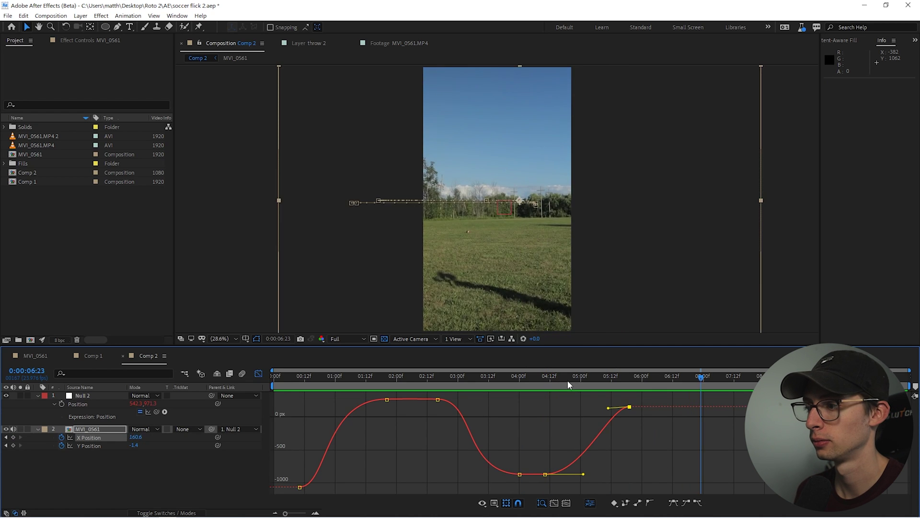
pyautogui.click(499, 379)
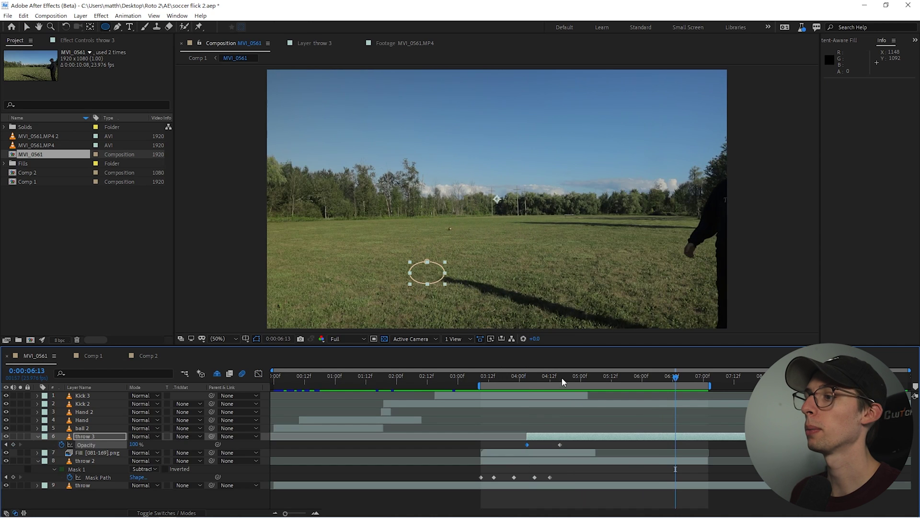
# Step: Scrub the MVI_0561 composition to check the ball clean-up, and play the pan in Comp 2
pyautogui.moveTo(565, 380); pyautogui.dragTo(486, 379)
pyautogui.click(158, 356)
pyautogui.press('space')
# Step: Retime the last two X Position keyframes to about 0:00:04:05 and 0:00:05:10, adjust their easing, and preview the pan
pyautogui.moveTo(583, 474); pyautogui.dragTo(570, 476)
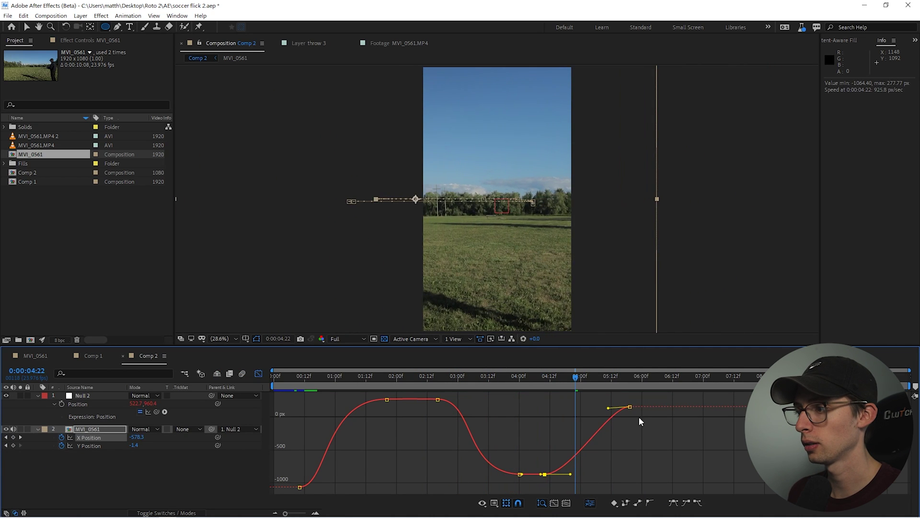
pyautogui.moveTo(632, 408); pyautogui.dragTo(608, 409)
pyautogui.click(535, 389)
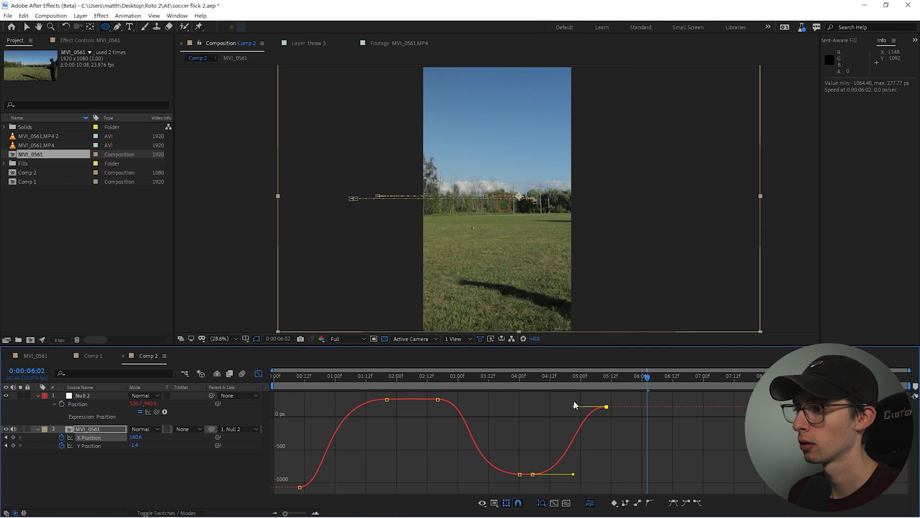
pyautogui.click(534, 377)
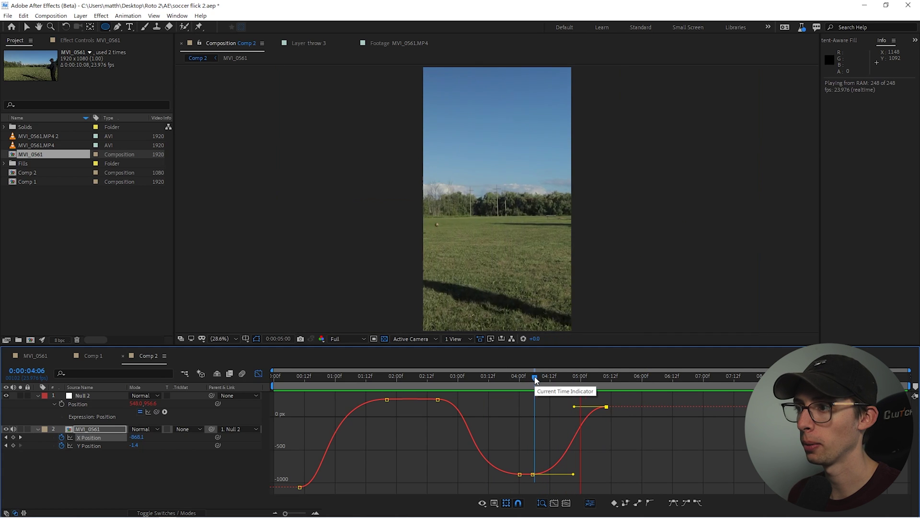
# Step: Review the finished camera moves by scrubbing through Comp 2 and Comp 1
pyautogui.moveTo(535, 379); pyautogui.dragTo(472, 382)
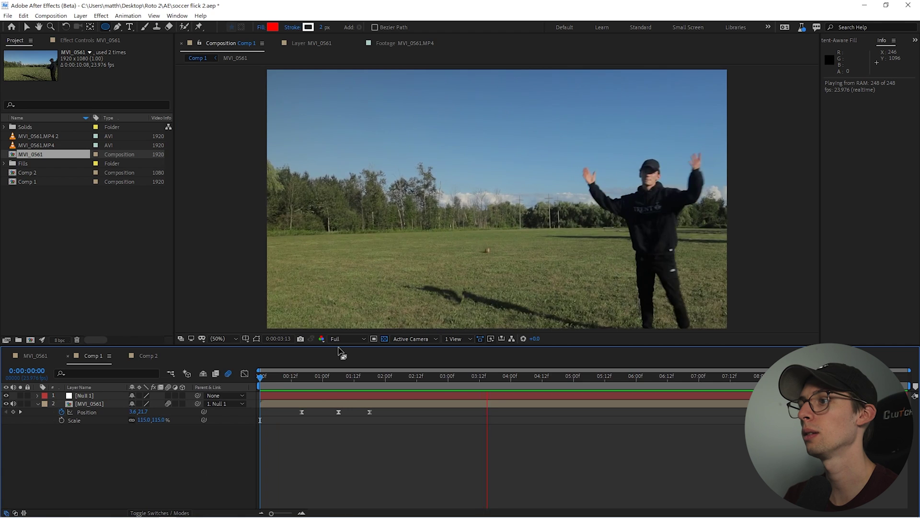
pyautogui.moveTo(259, 376)
pyautogui.mouseDown()
pyautogui.moveTo(318, 377)
pyautogui.moveTo(278, 379)
pyautogui.mouseUp()
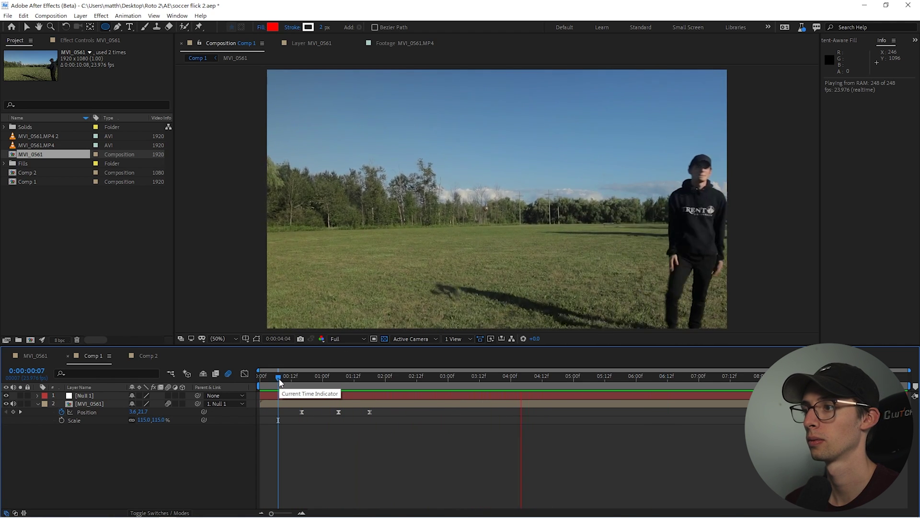
pyautogui.moveTo(281, 382); pyautogui.dragTo(449, 382)
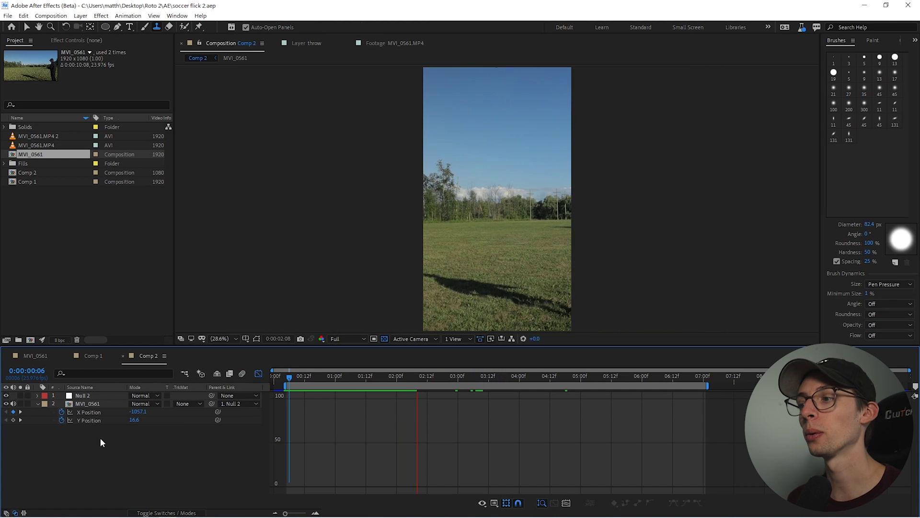